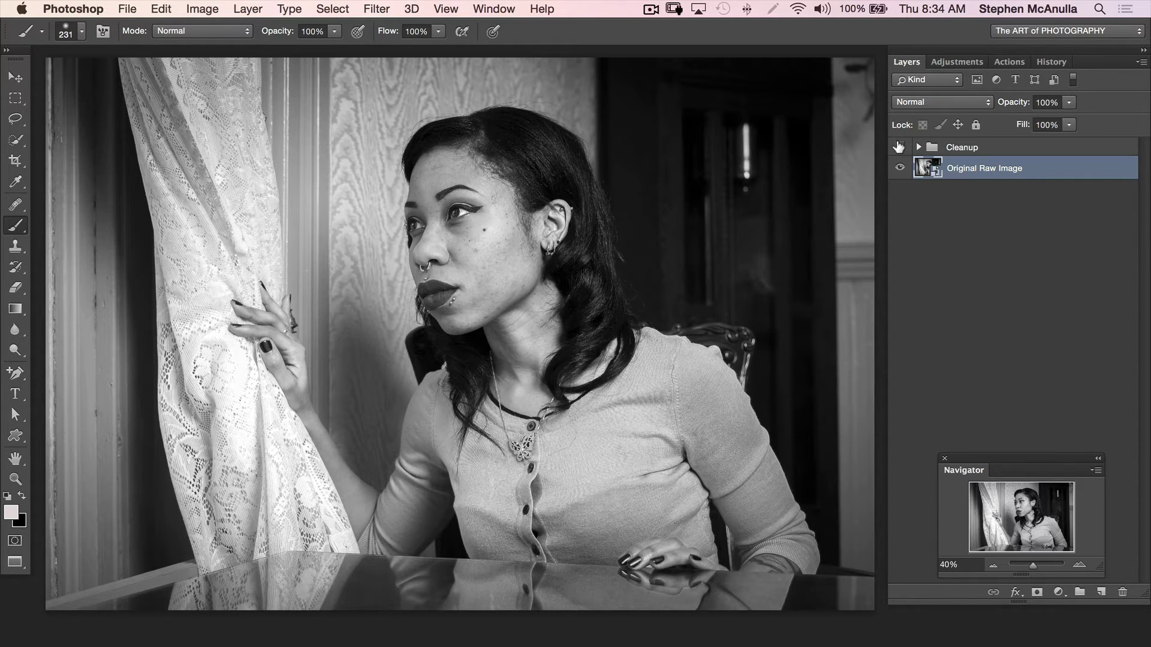
# Toggle the visibility of the Cleanup group repeatedly to compare the retouched portrait with the original raw image, leaving the group shown.
pyautogui.click(899, 147)
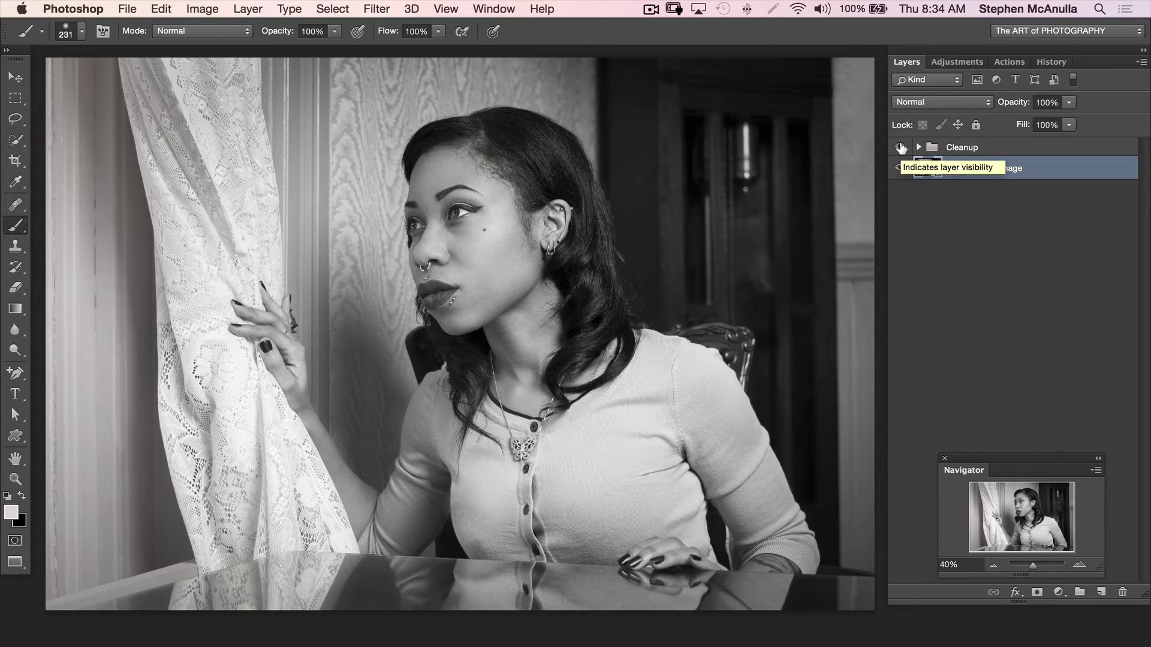
pyautogui.click(900, 146)
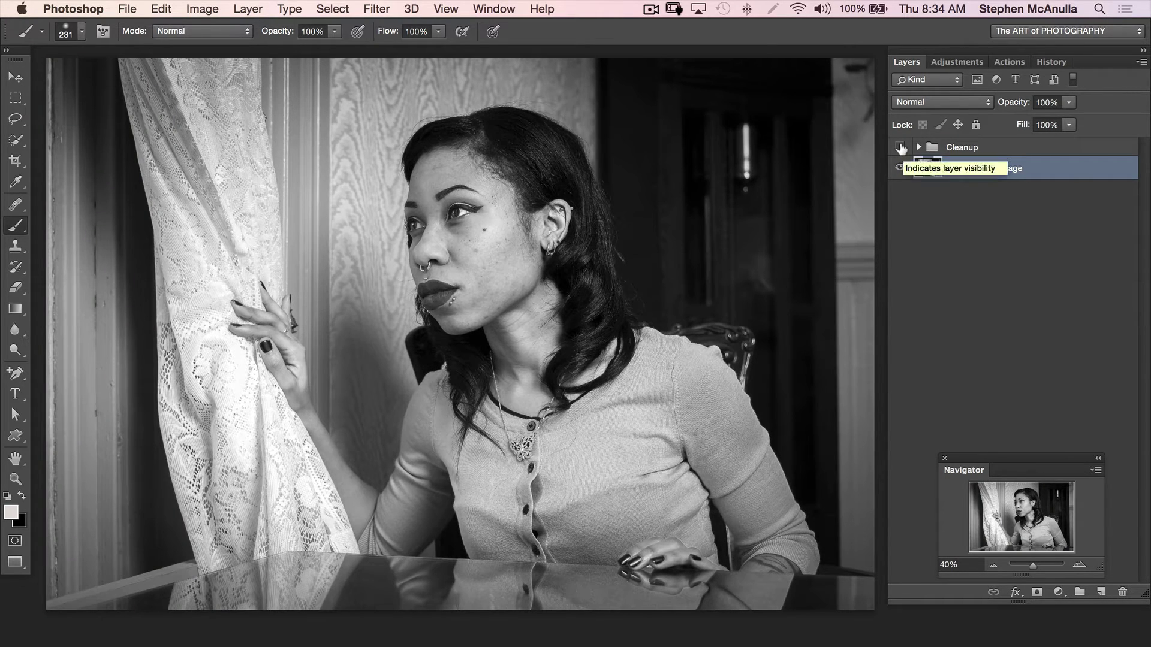
pyautogui.click(900, 147)
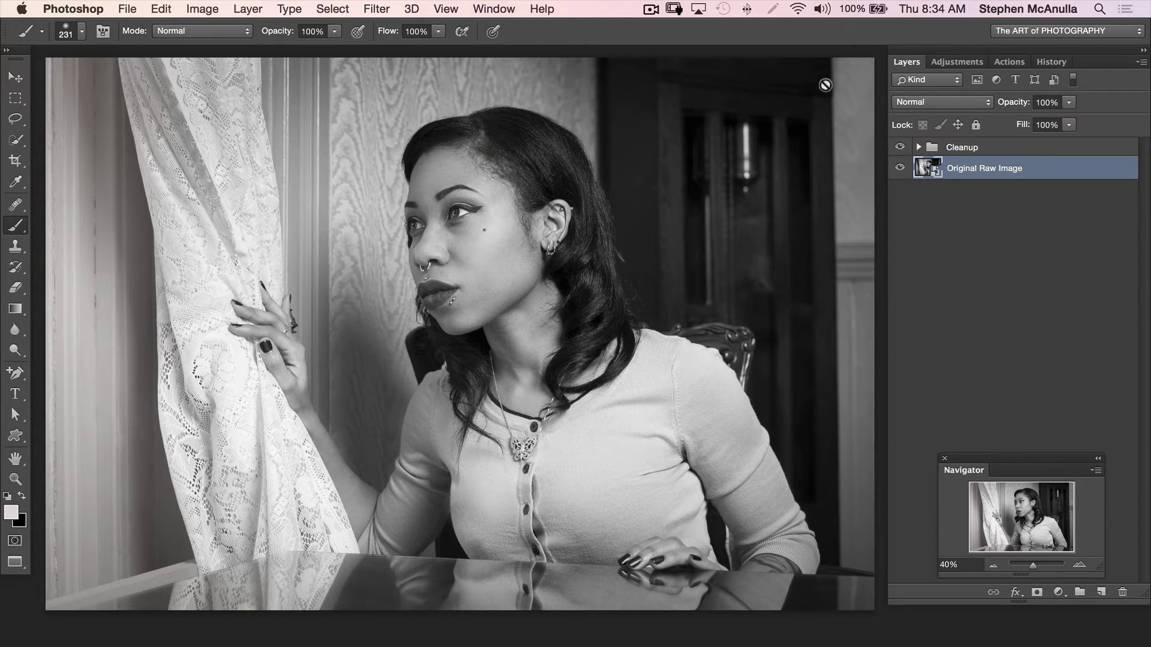
pyautogui.click(900, 147)
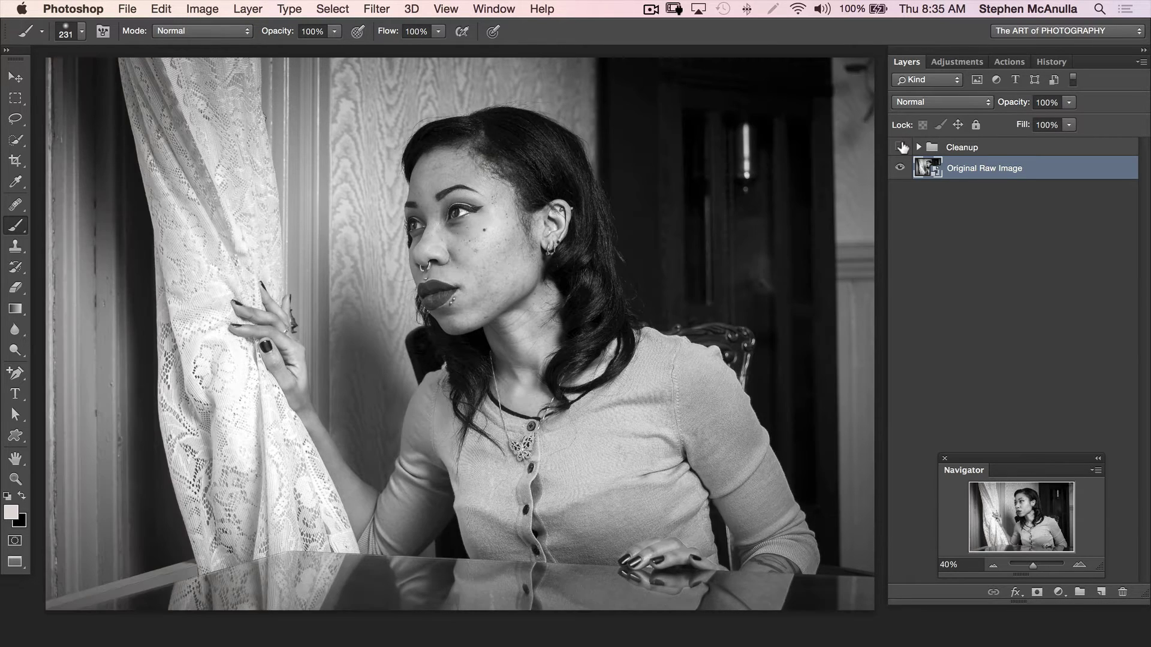
pyautogui.click(900, 148)
pyautogui.click(900, 147)
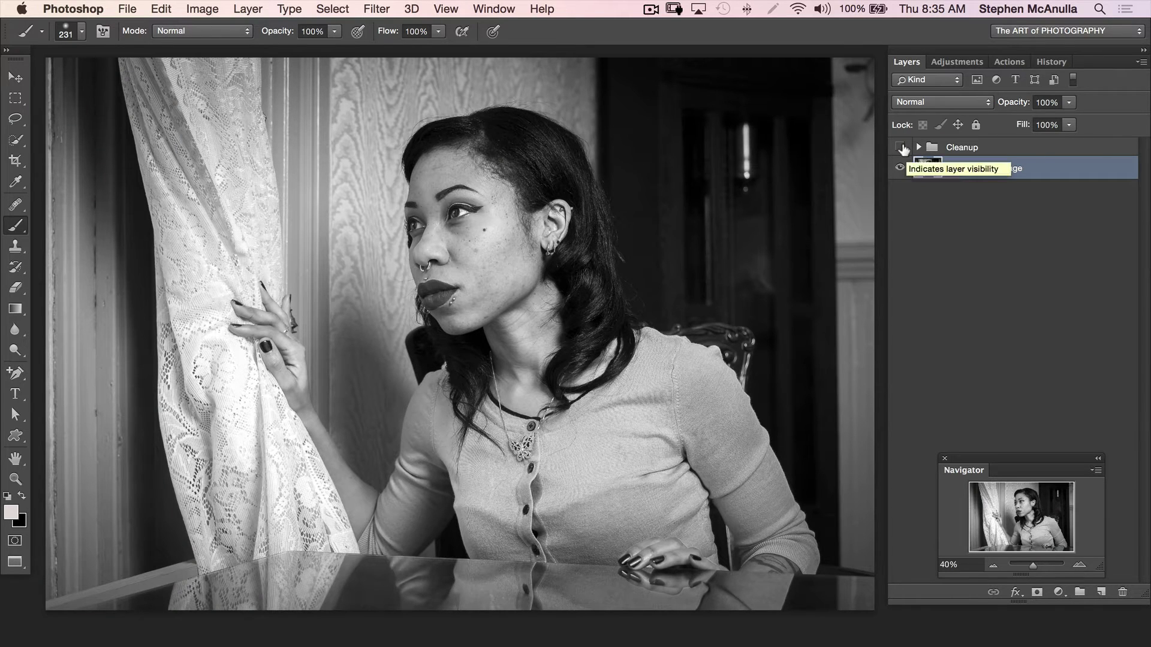
pyautogui.click(900, 148)
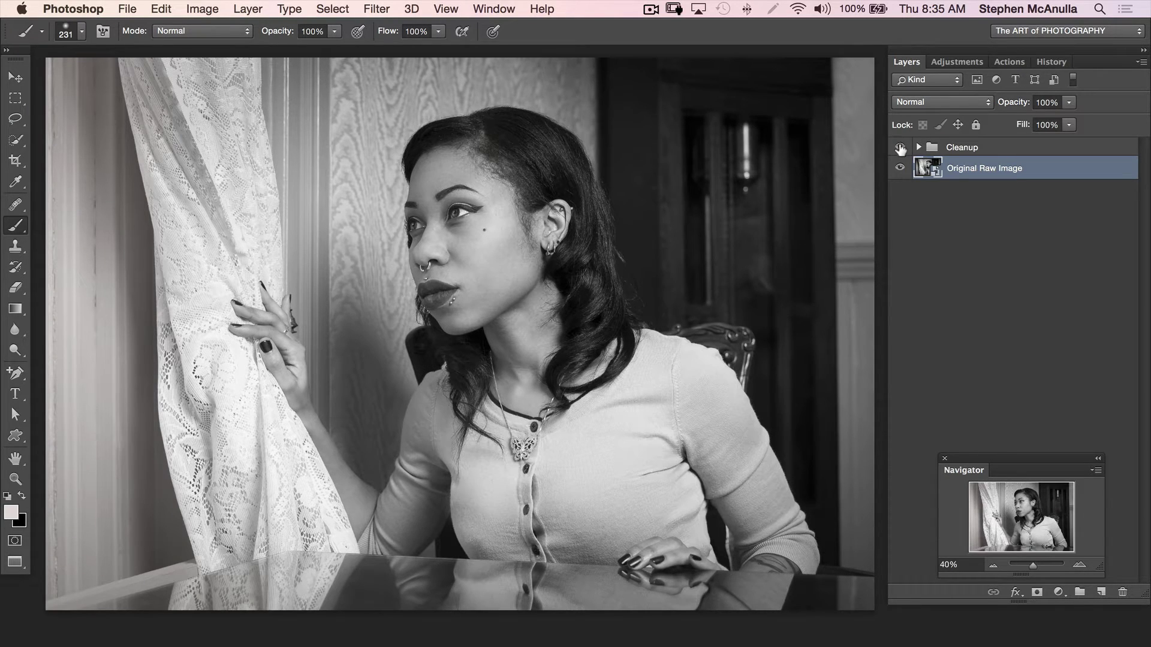
pyautogui.click(900, 148)
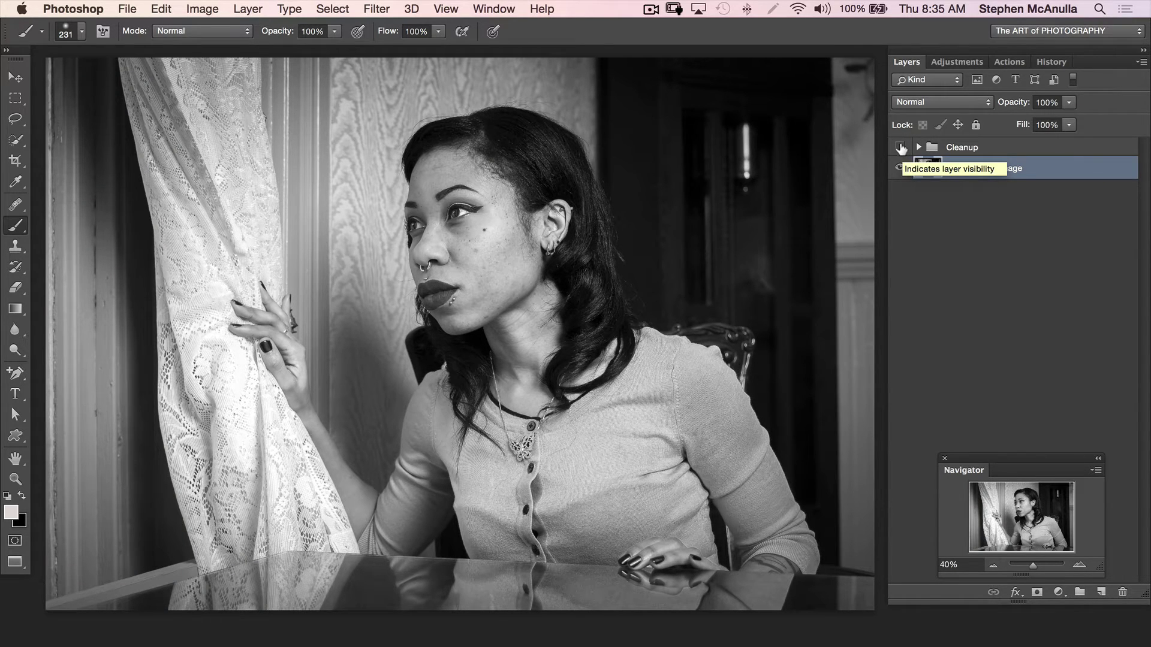
pyautogui.click(901, 148)
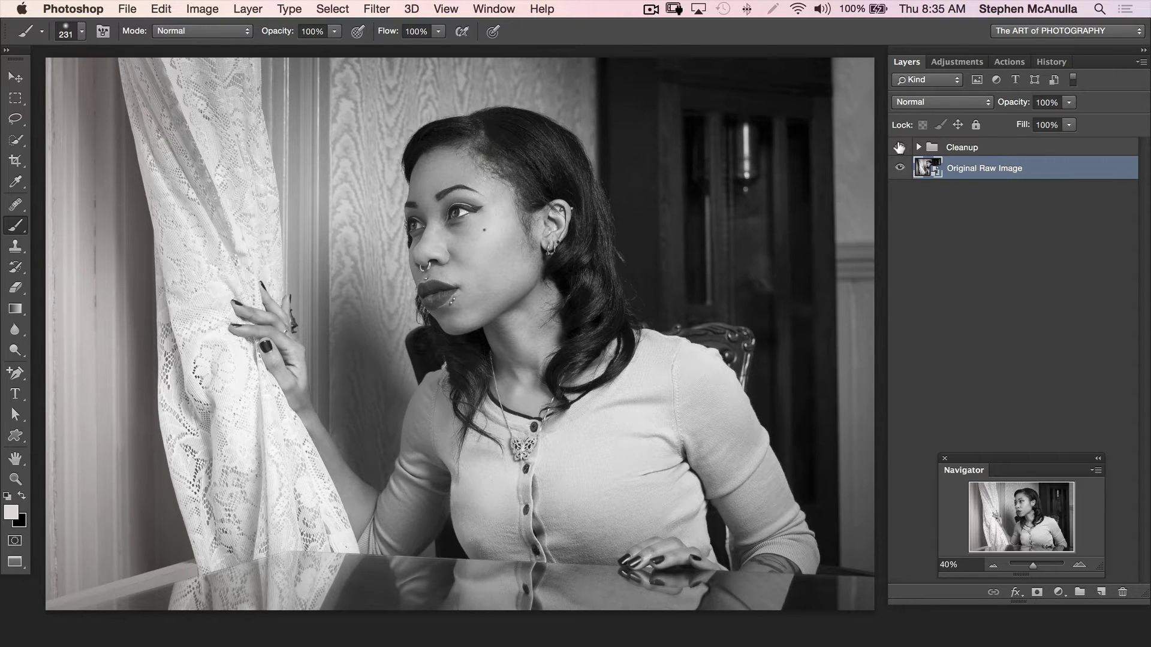
pyautogui.click(900, 147)
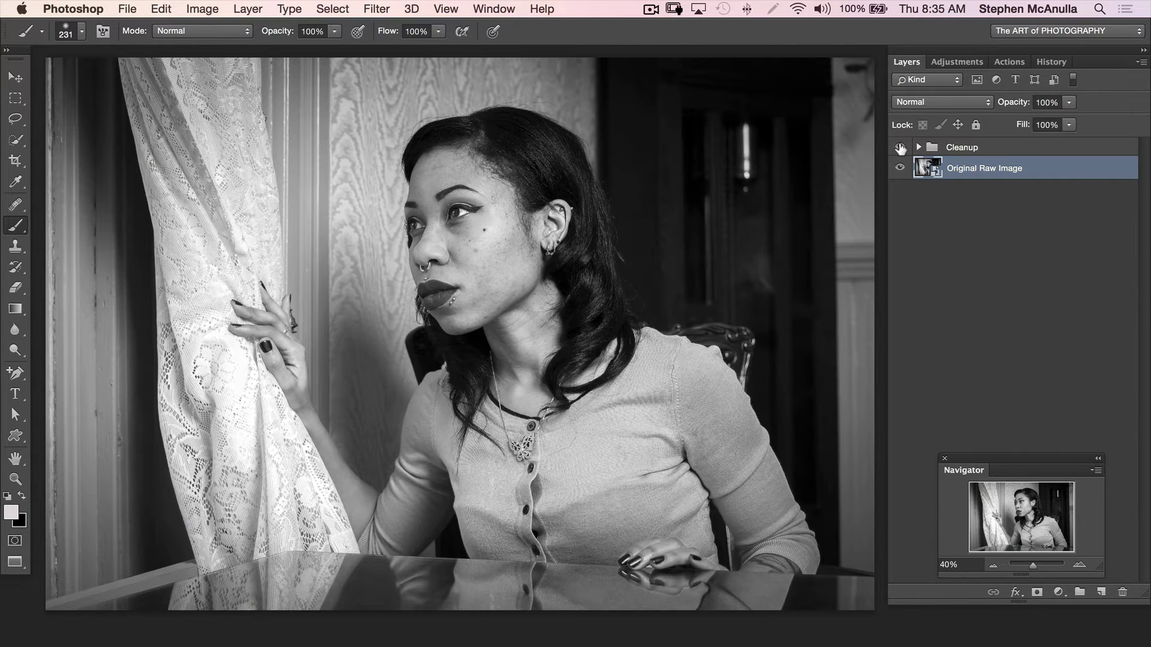
pyautogui.click(899, 147)
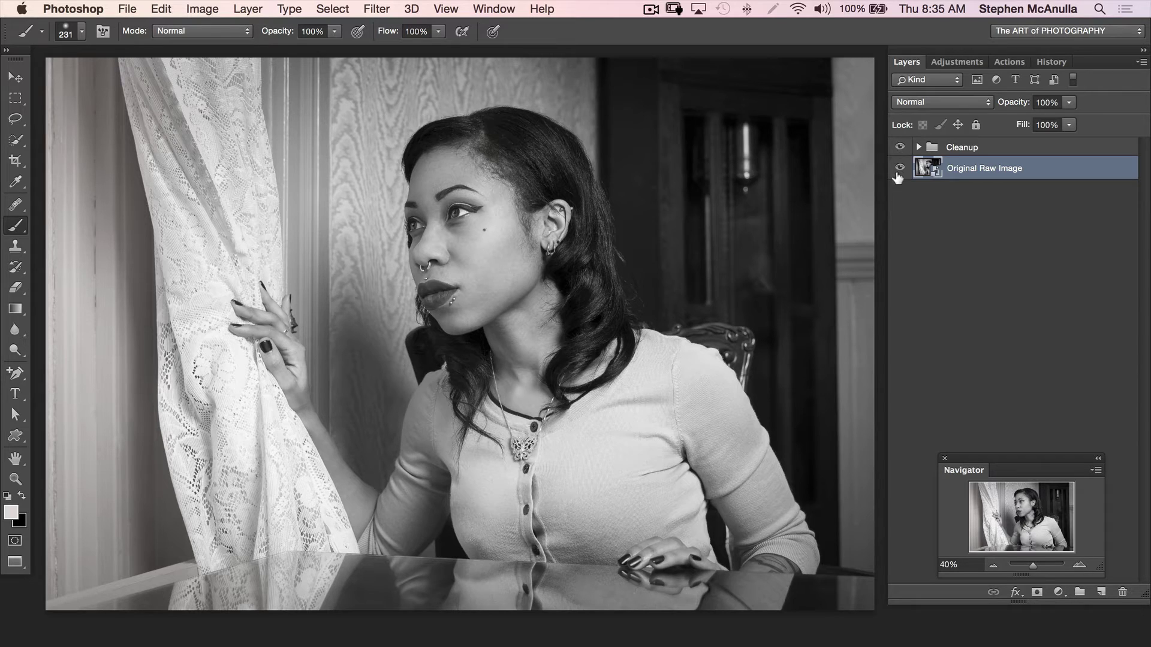
# Expand the Cleanup group, hide all its contents above Environment Cleanup / Enhancements, and select that layer.
pyautogui.click(918, 147)
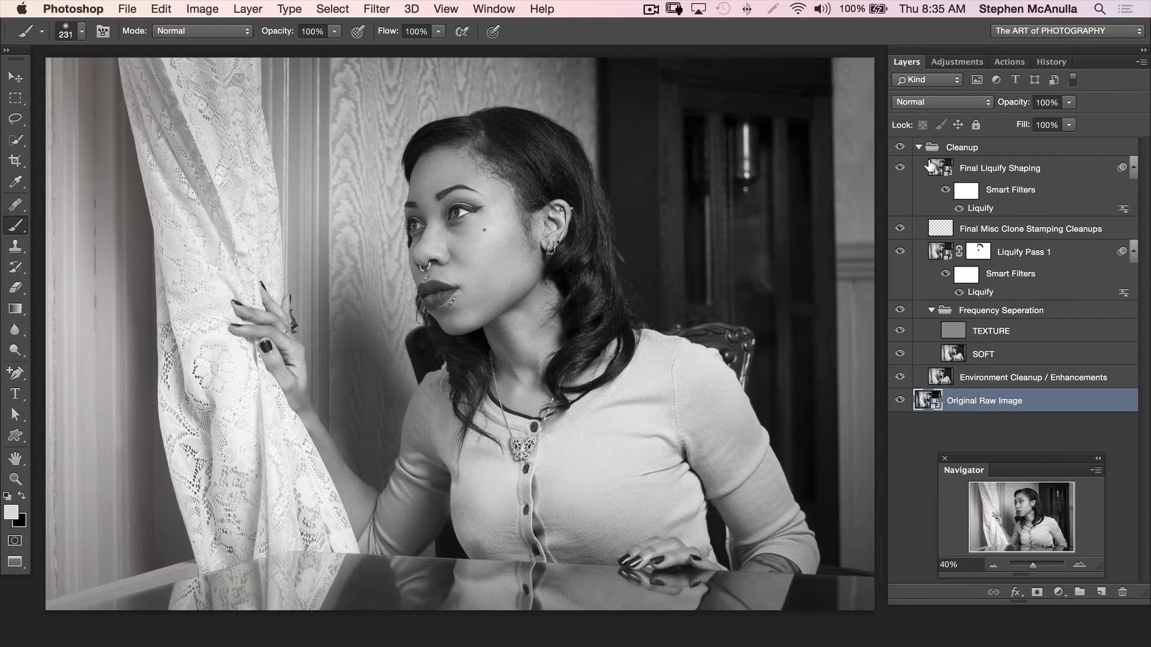
pyautogui.moveTo(899, 167); pyautogui.dragTo(886, 353)
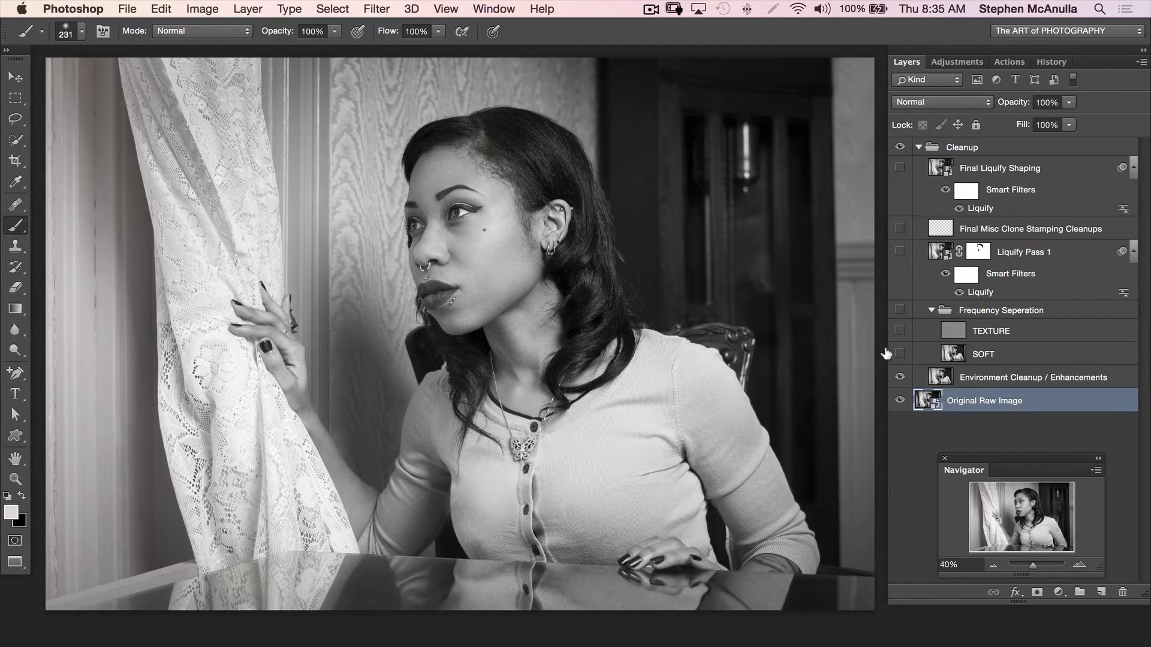
pyautogui.click(983, 373)
# Toggle the Environment Cleanup / Enhancements layer off and on to compare its effect on the background, leaving it shown.
pyautogui.click(900, 377)
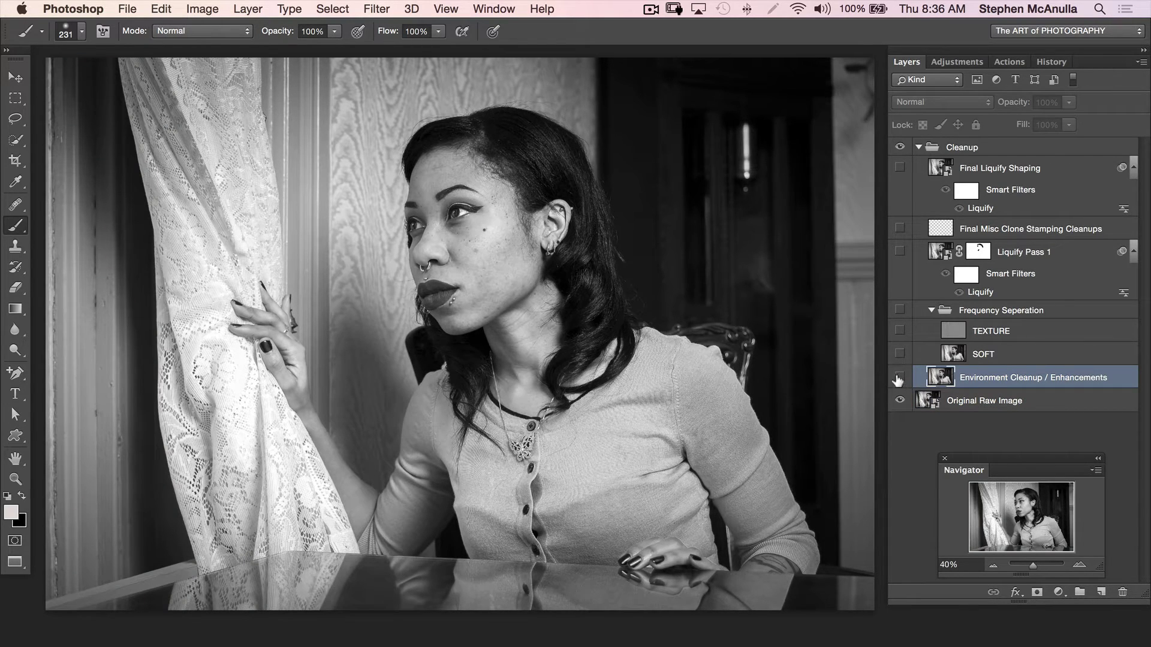
pyautogui.click(899, 377)
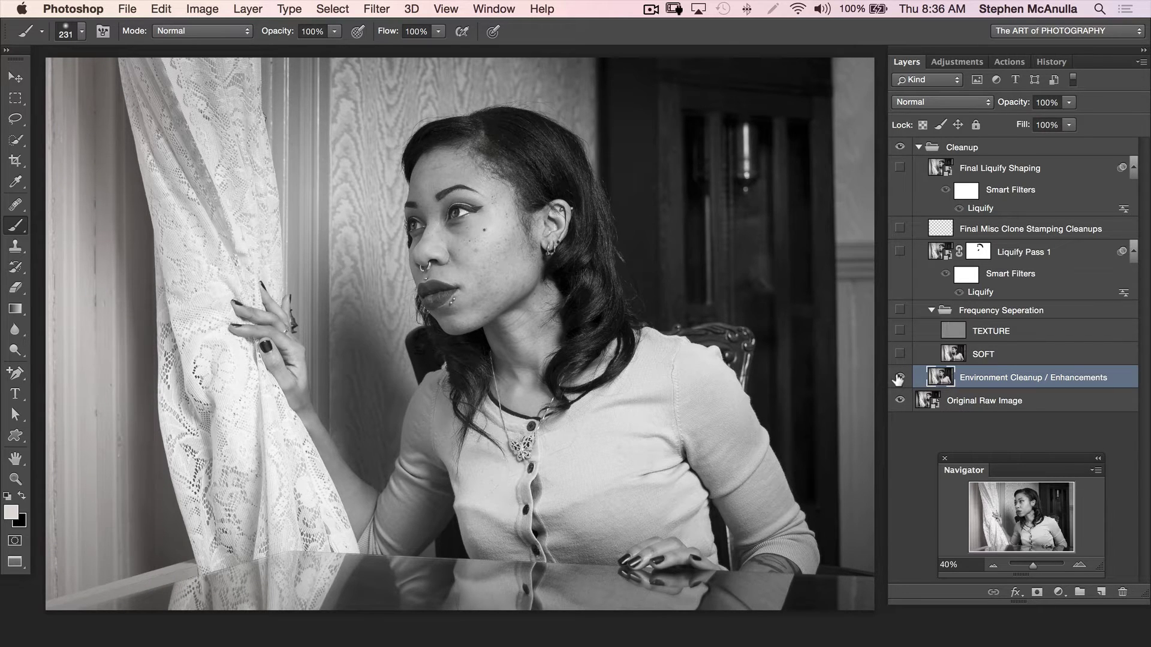
pyautogui.click(899, 377)
pyautogui.click(899, 377)
pyautogui.click(898, 377)
pyautogui.click(899, 377)
# Show the SOFT and TEXTURE layers of the Frequency Seperation group, then collapse the group.
pyautogui.click(900, 353)
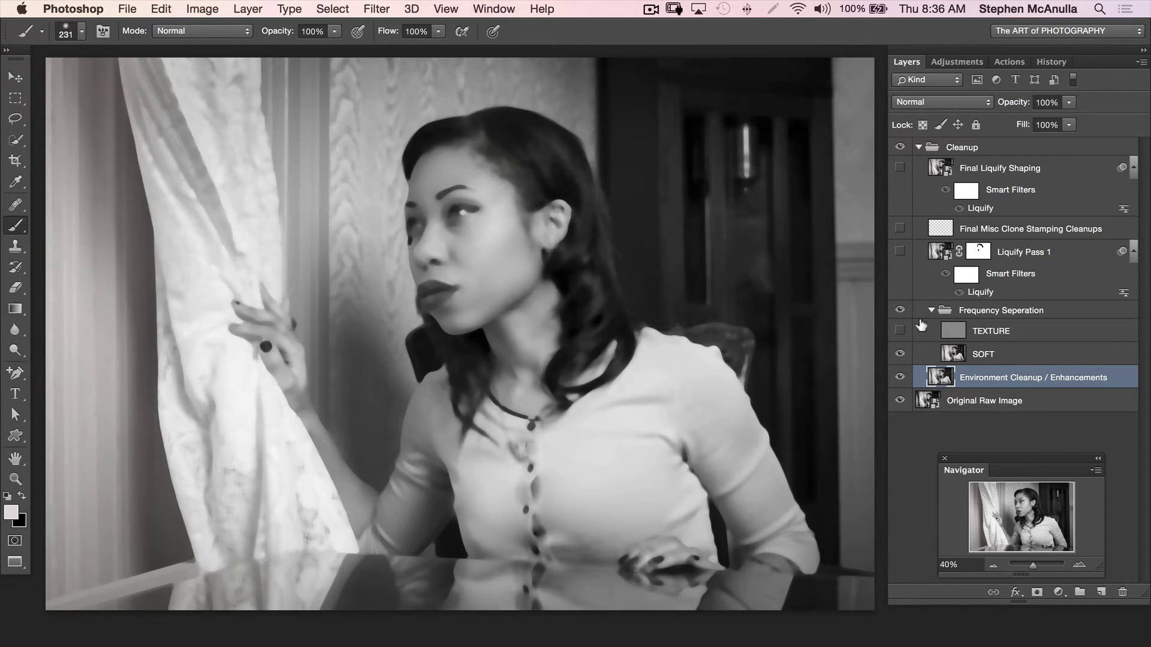
pyautogui.click(977, 352)
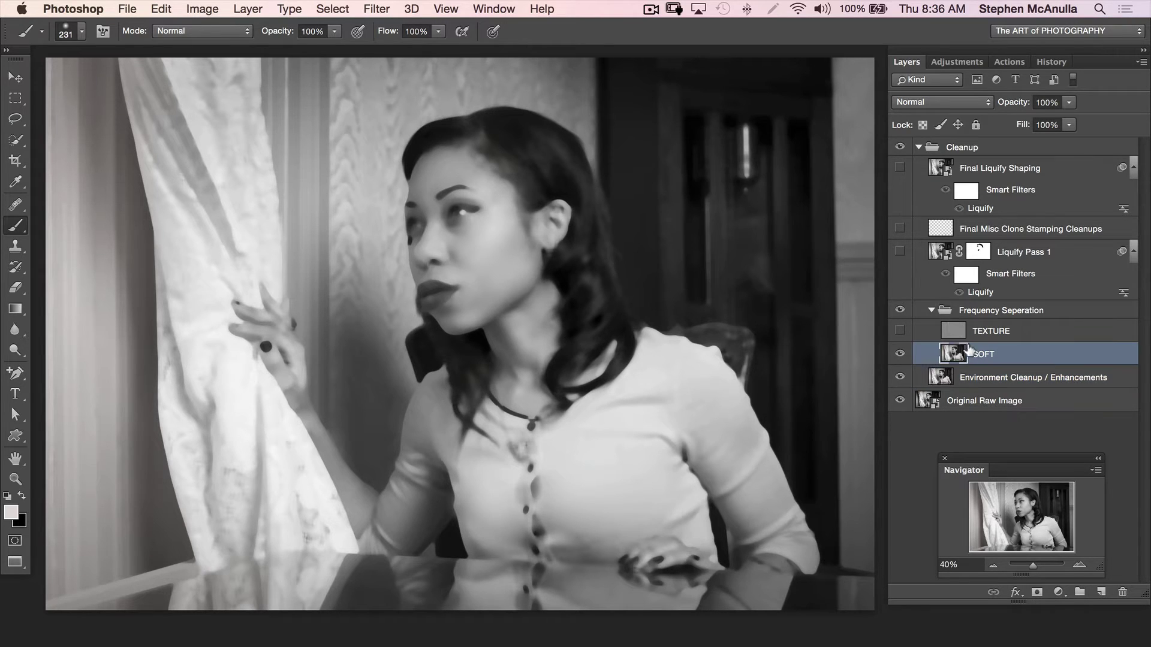
pyautogui.click(902, 330)
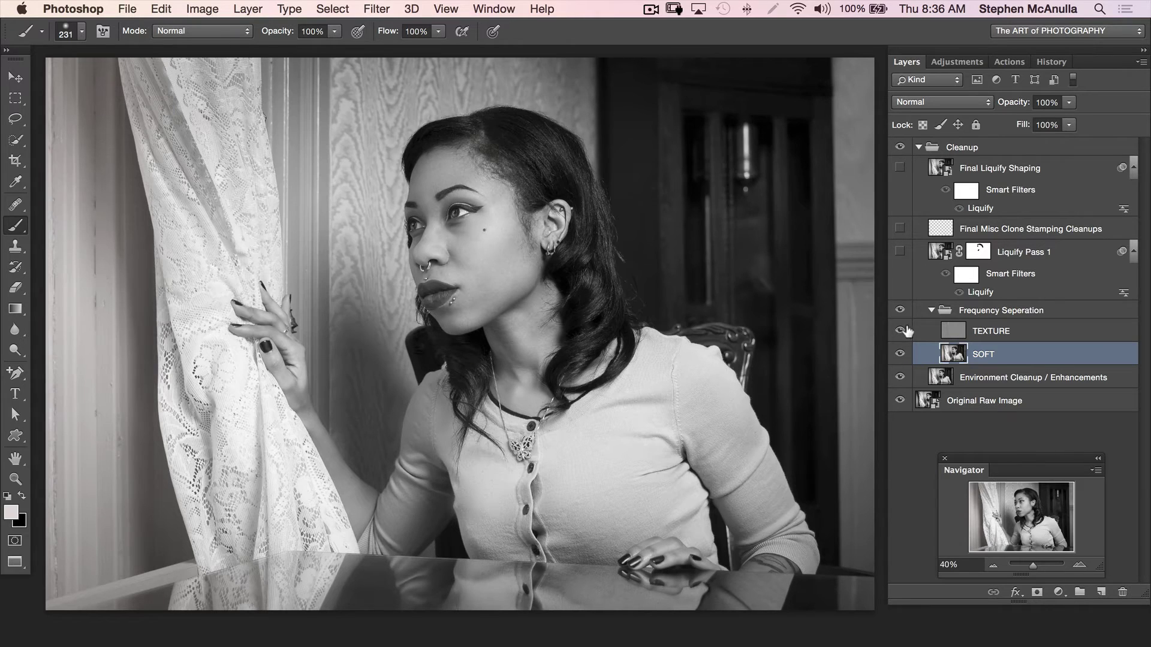
pyautogui.click(954, 328)
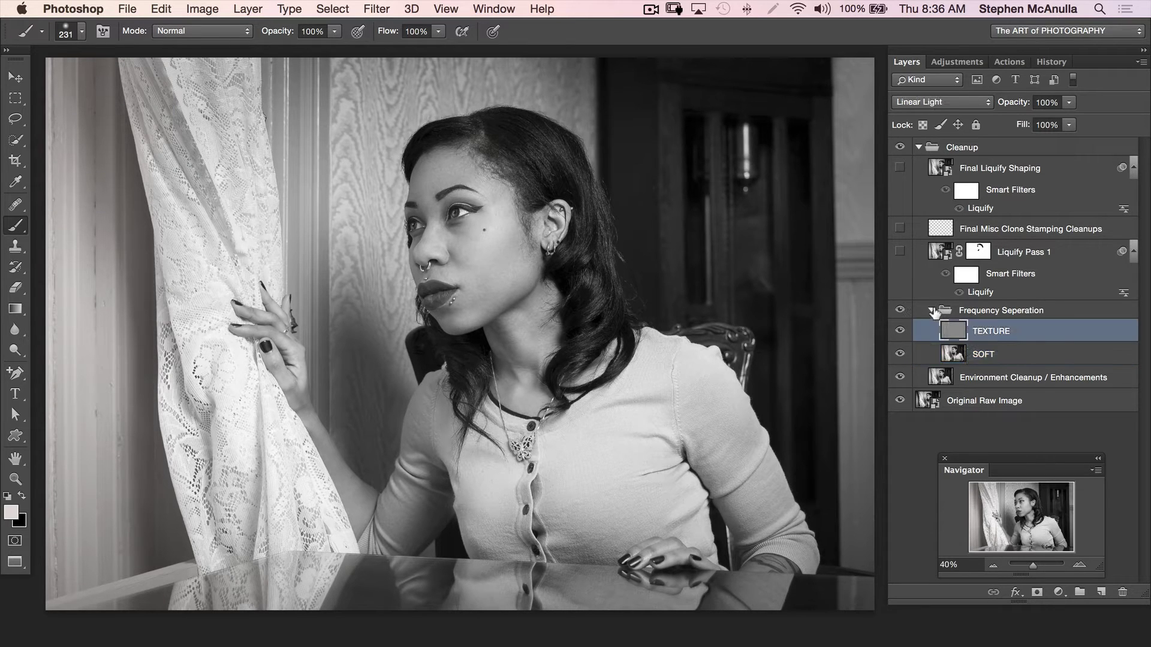
pyautogui.click(933, 310)
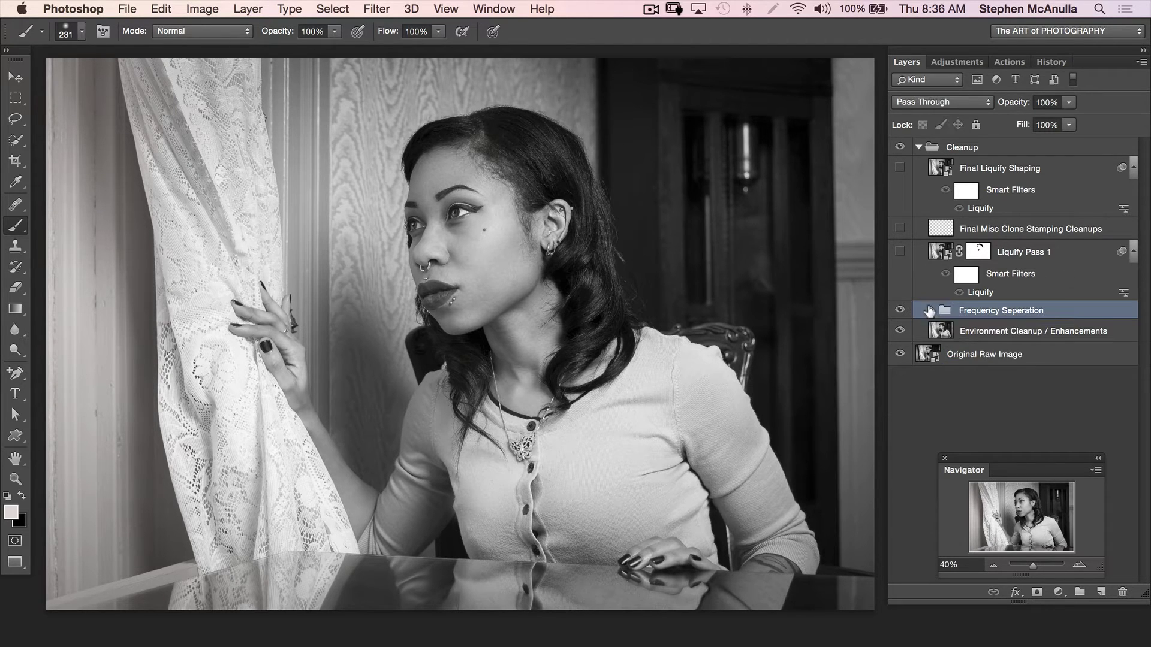
# Toggle the whole Frequency Seperation group off and on to compare the skin retouching, leaving it shown.
pyautogui.click(898, 310)
pyautogui.click(899, 310)
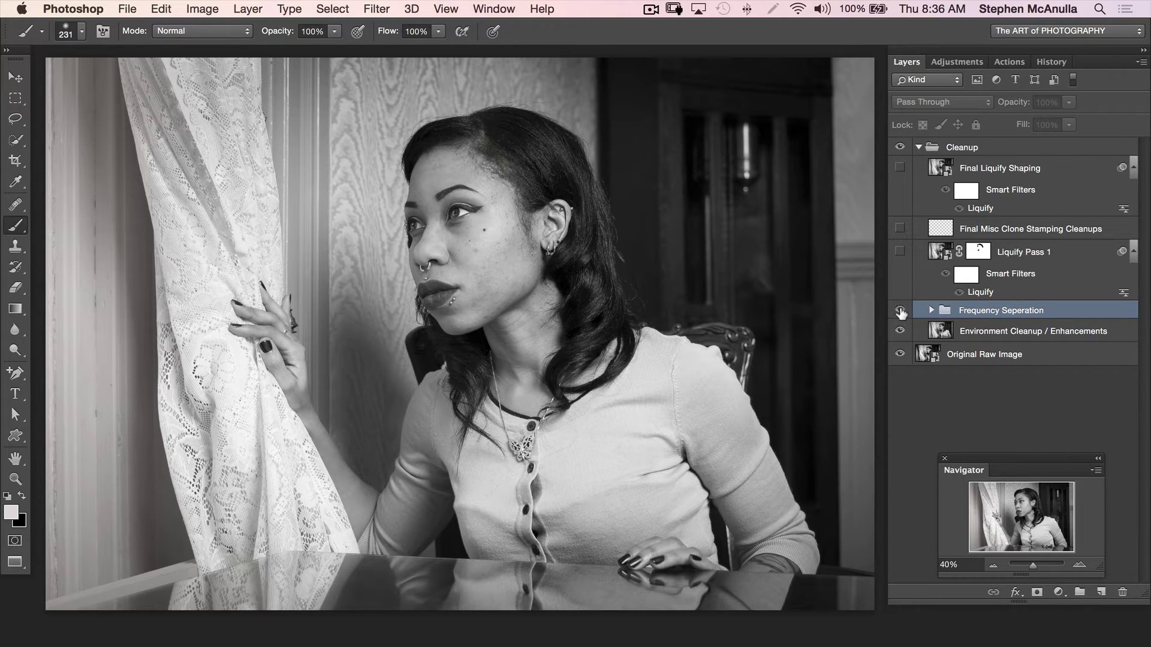
pyautogui.click(899, 310)
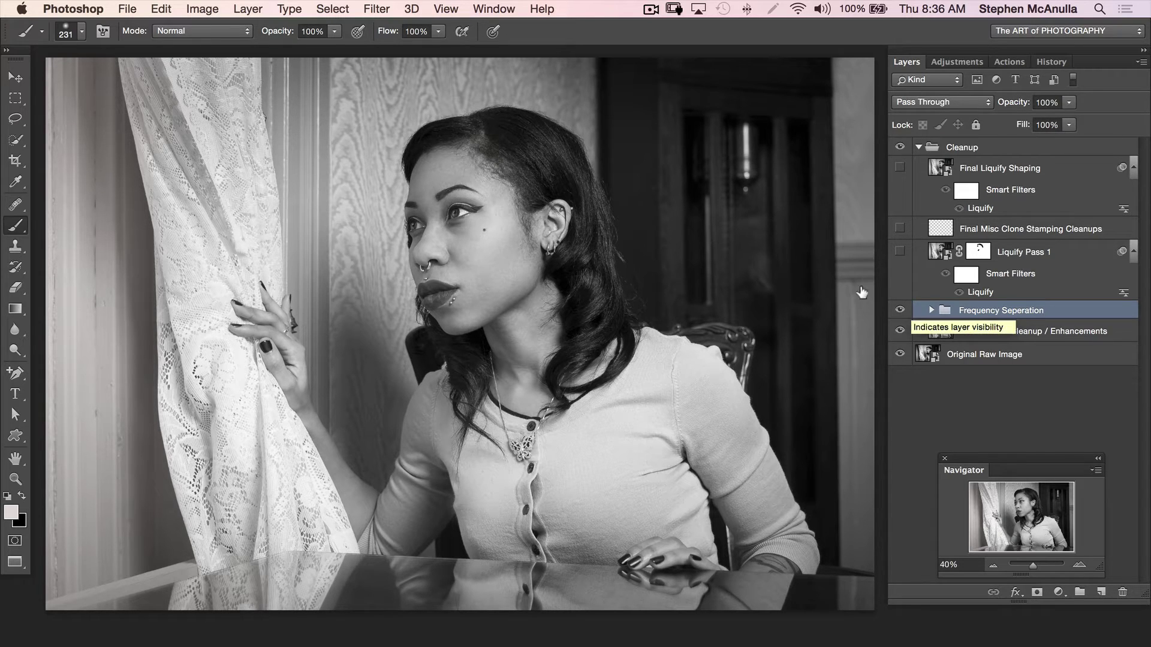
# Show the Liquify Pass 1 layer, toggling it off and on to compare its reshaping of the portrait.
pyautogui.click(899, 252)
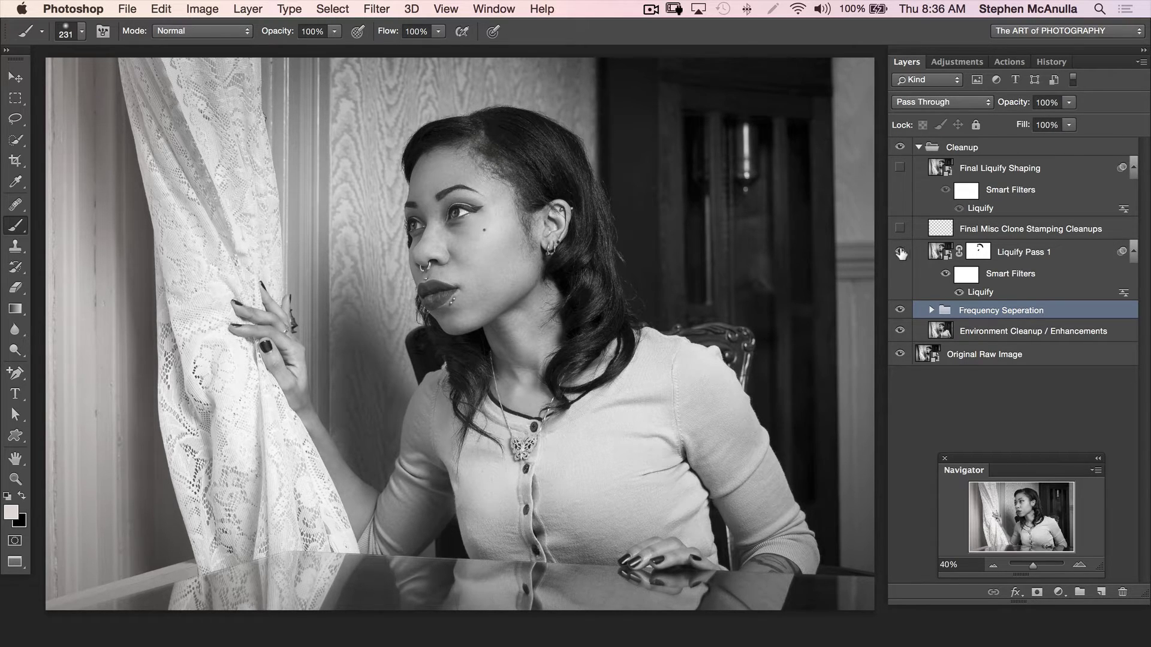
pyautogui.click(899, 251)
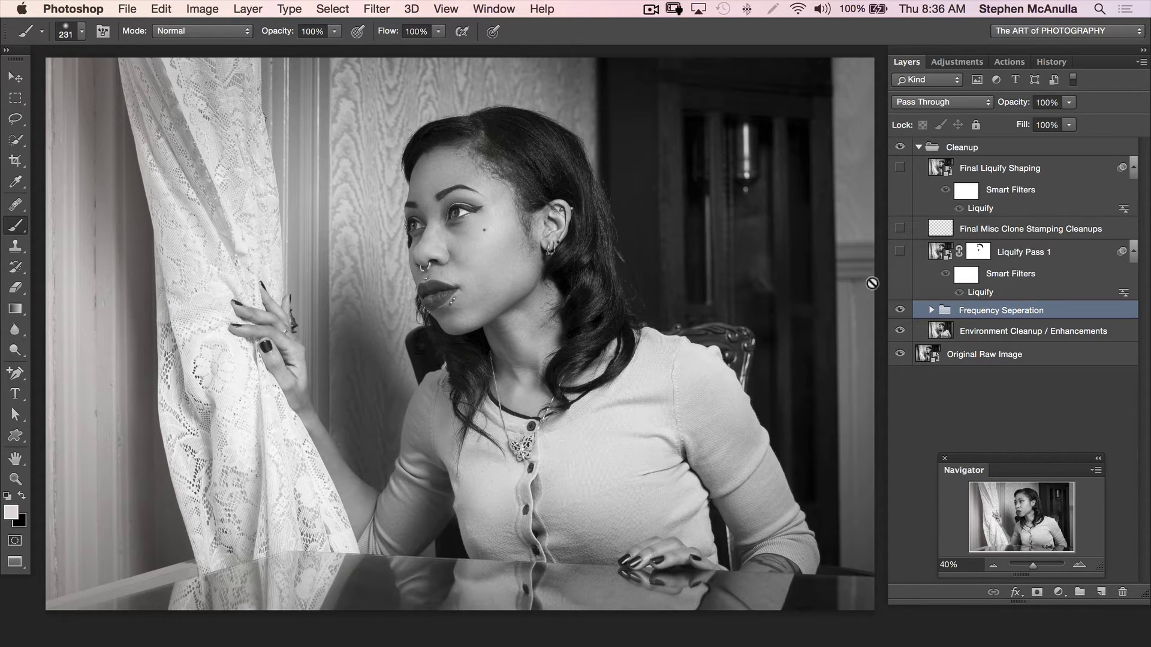
pyautogui.click(900, 253)
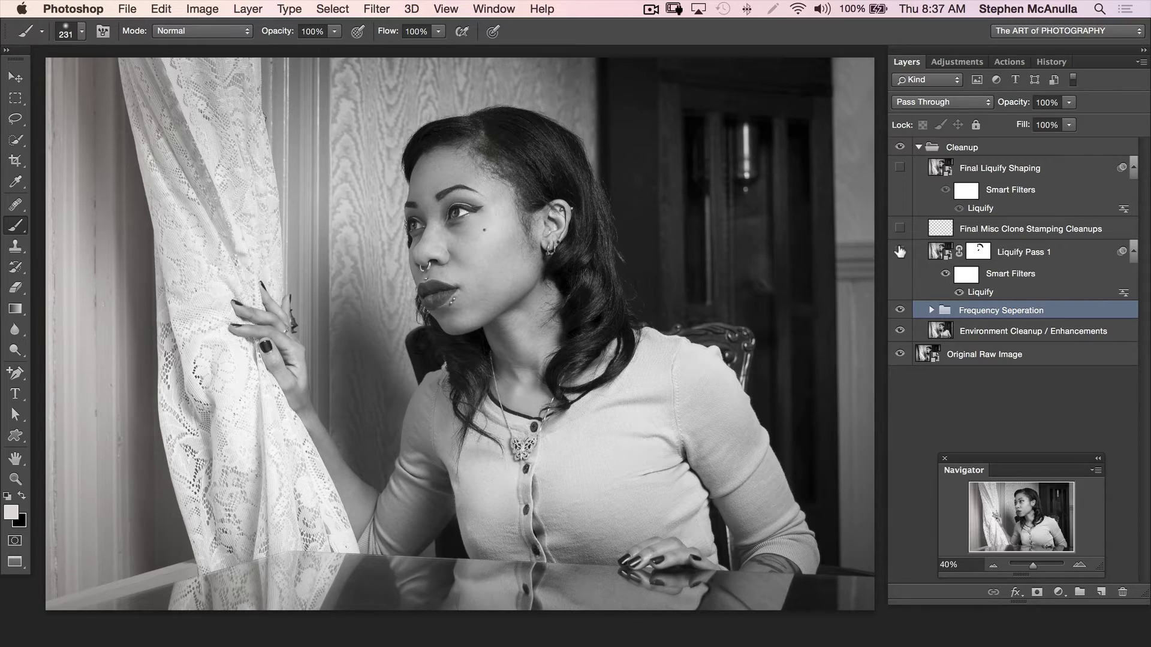
pyautogui.click(900, 251)
pyautogui.click(900, 251)
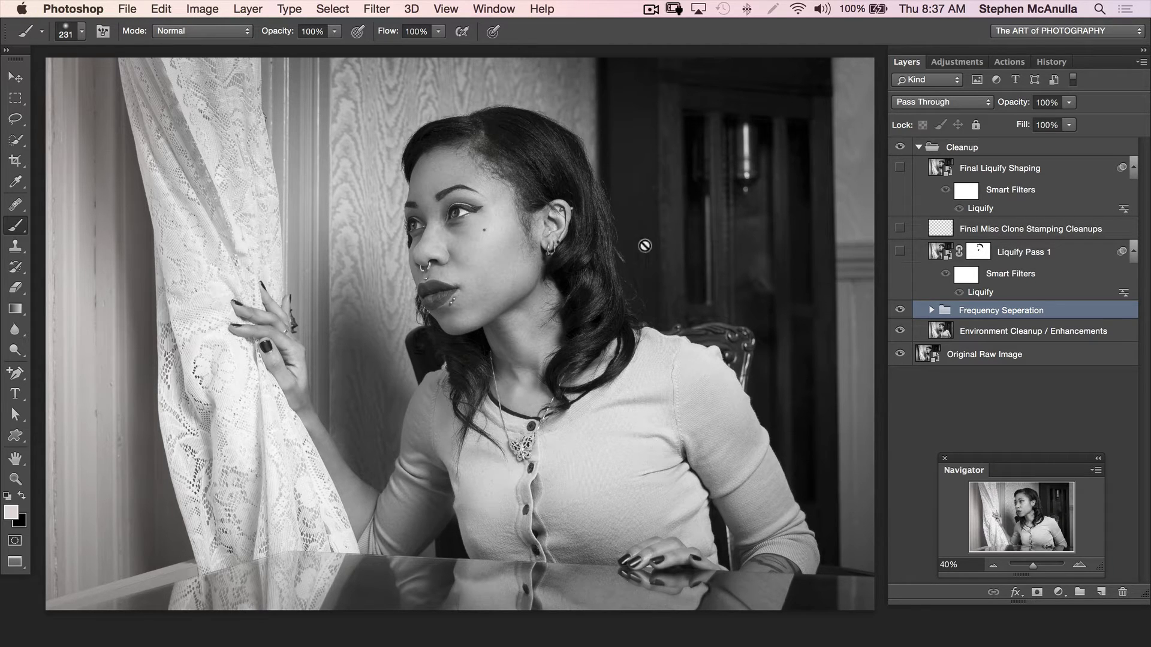
pyautogui.click(899, 251)
pyautogui.click(899, 251)
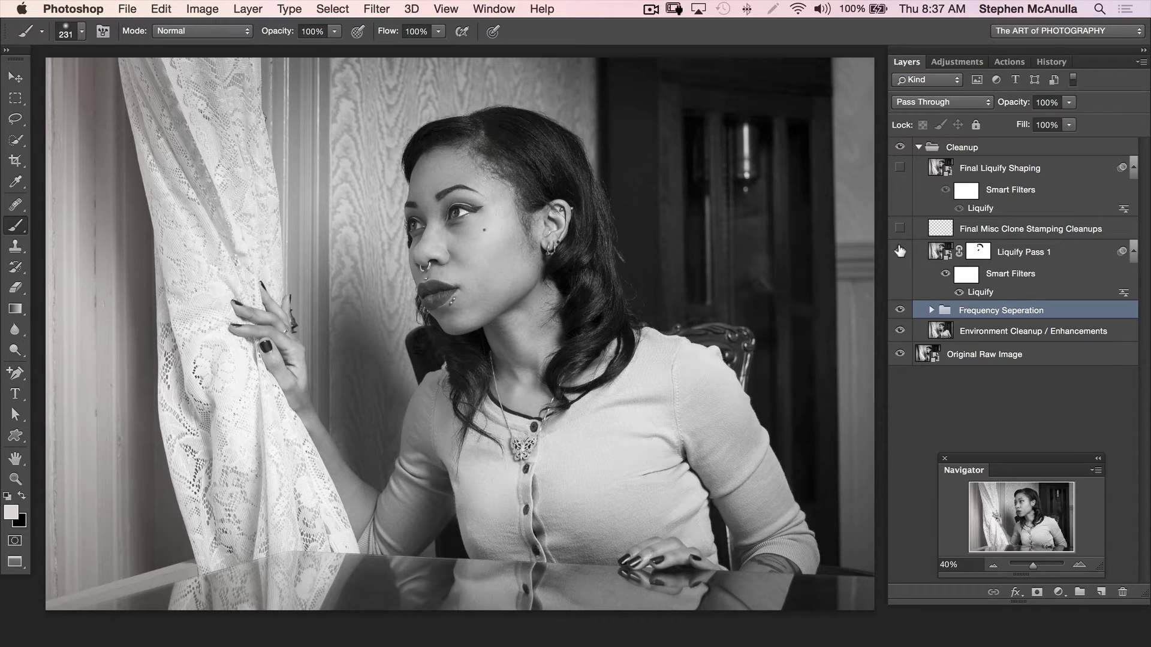
pyautogui.click(900, 251)
pyautogui.click(899, 251)
pyautogui.click(900, 251)
pyautogui.click(900, 251)
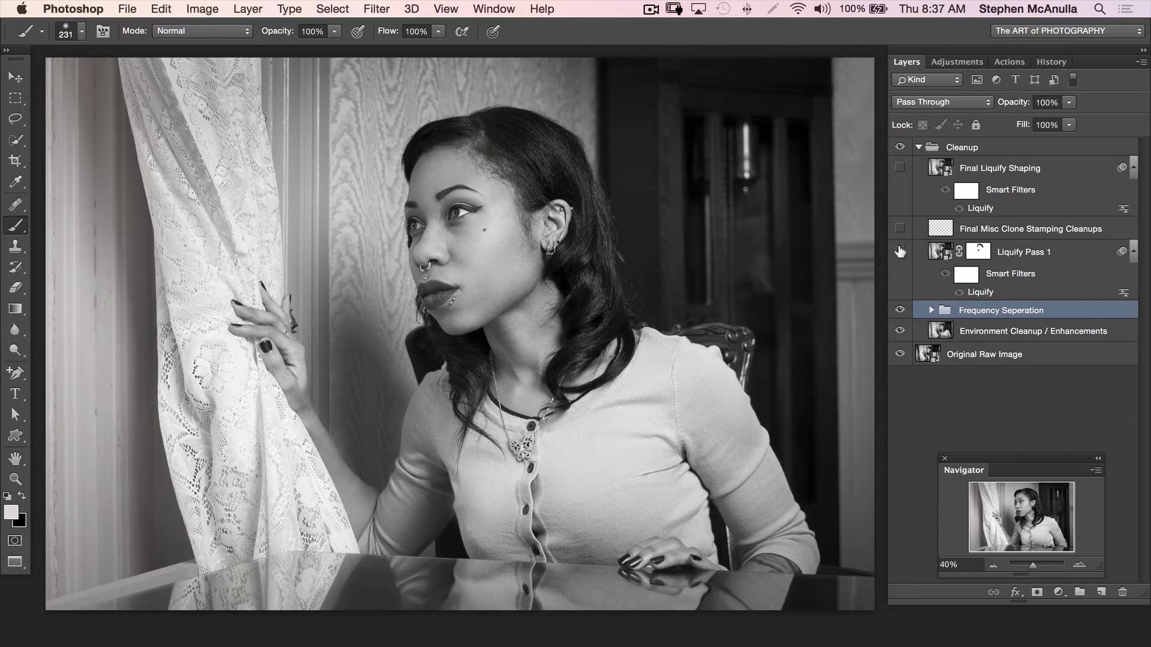
pyautogui.click(899, 252)
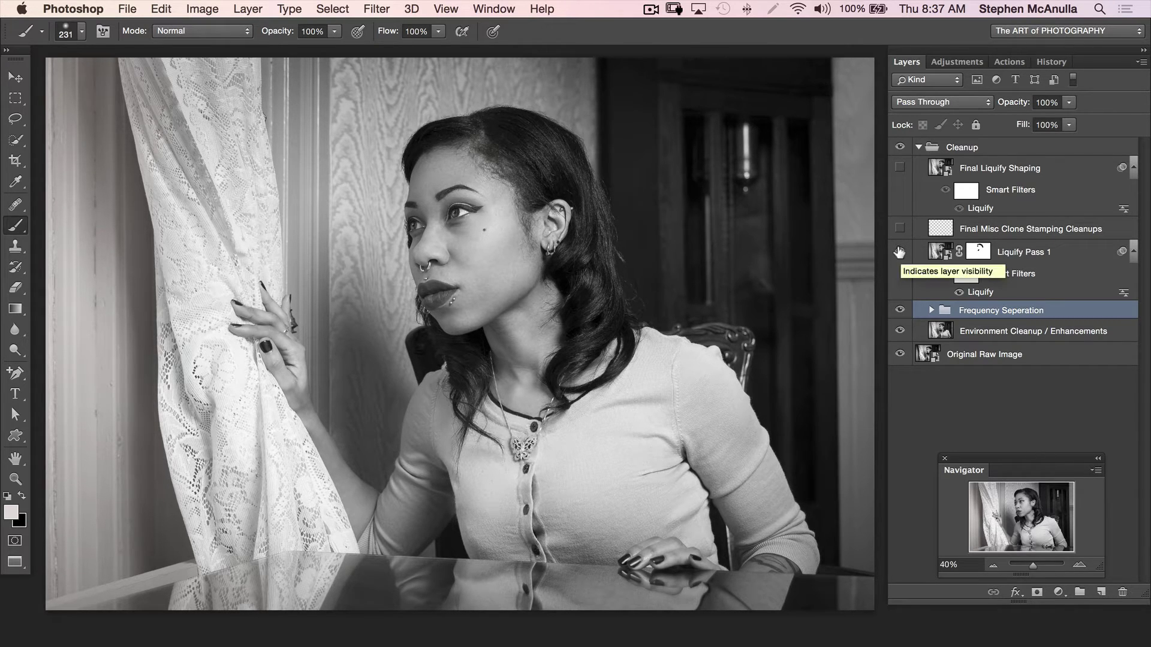
pyautogui.click(899, 252)
pyautogui.click(899, 253)
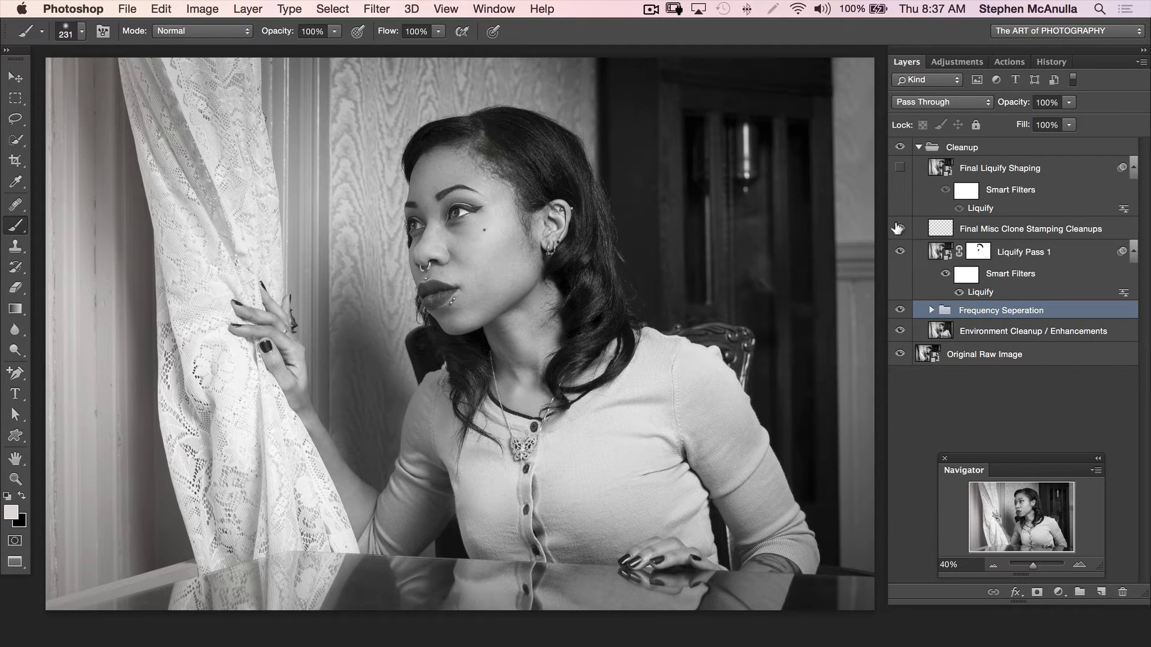
# Show and select the Final Misc Clone Stamping Cleanups layer, toggling it off and on to compare its corrections.
pyautogui.click(965, 228)
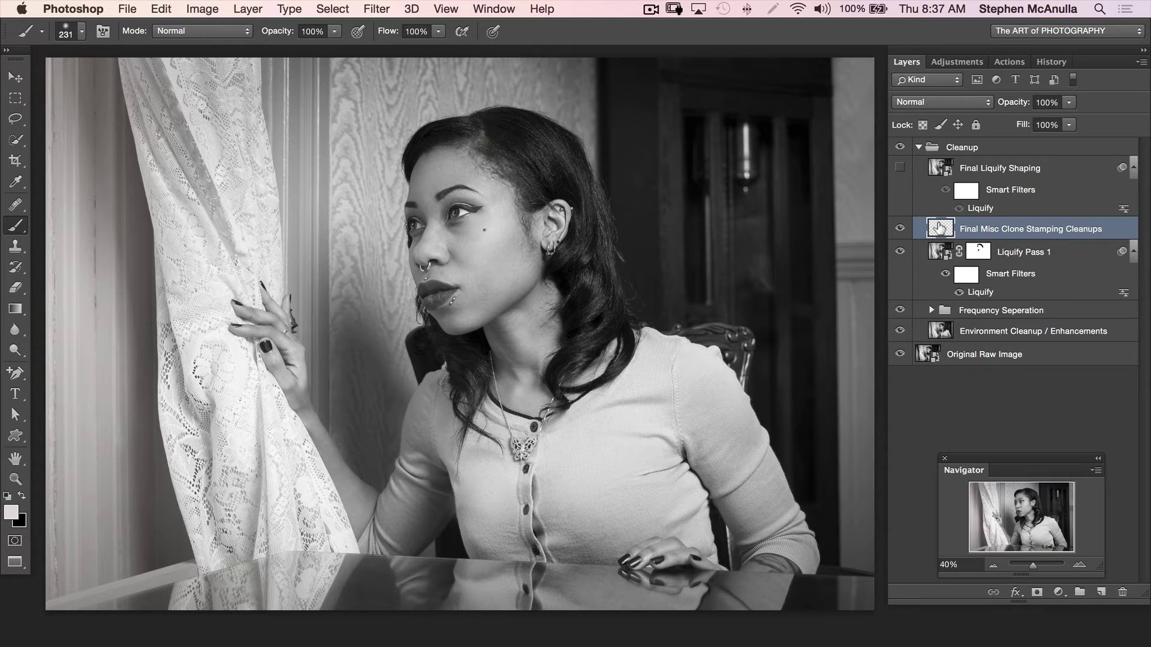
pyautogui.click(899, 228)
pyautogui.click(899, 228)
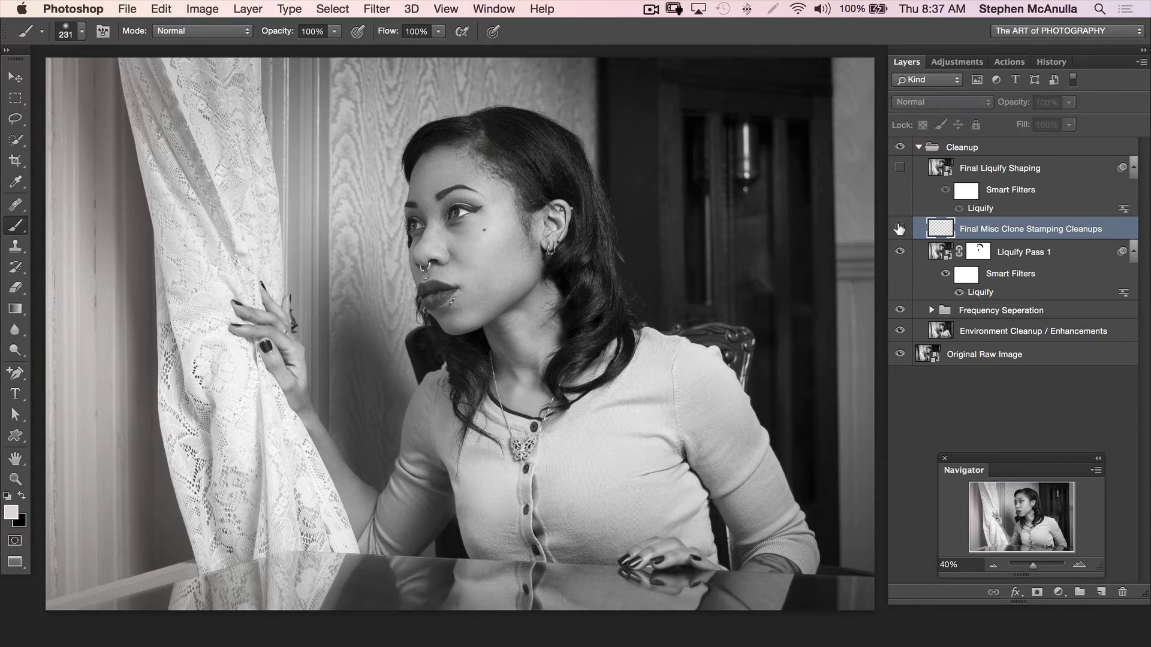
pyautogui.click(899, 228)
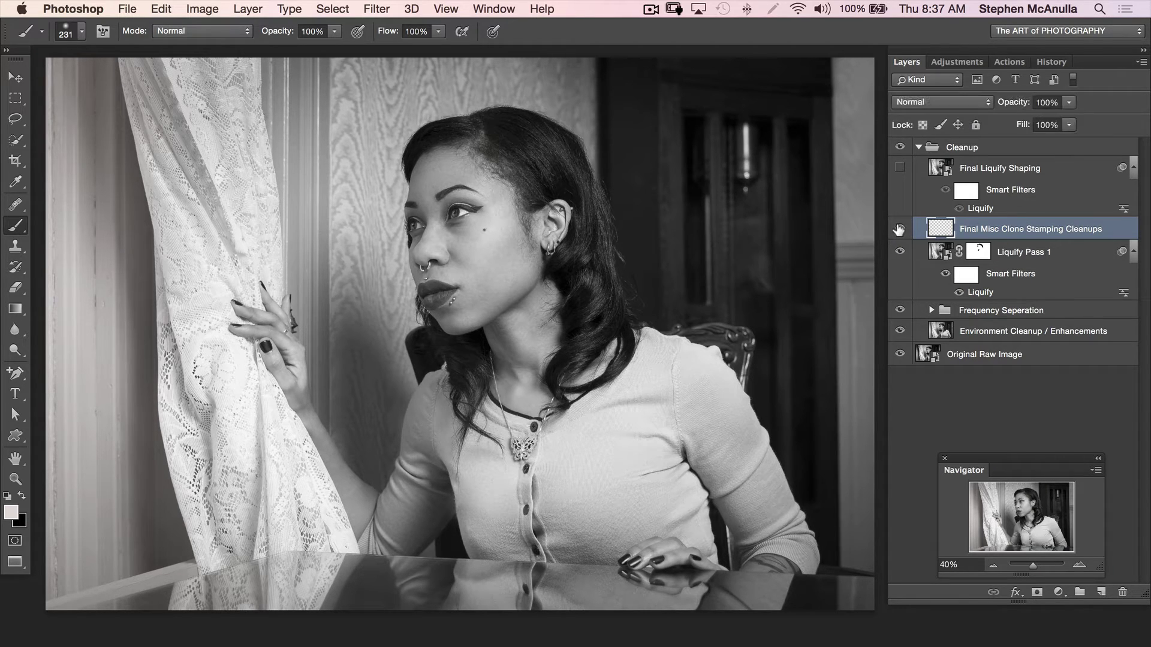
pyautogui.click(899, 228)
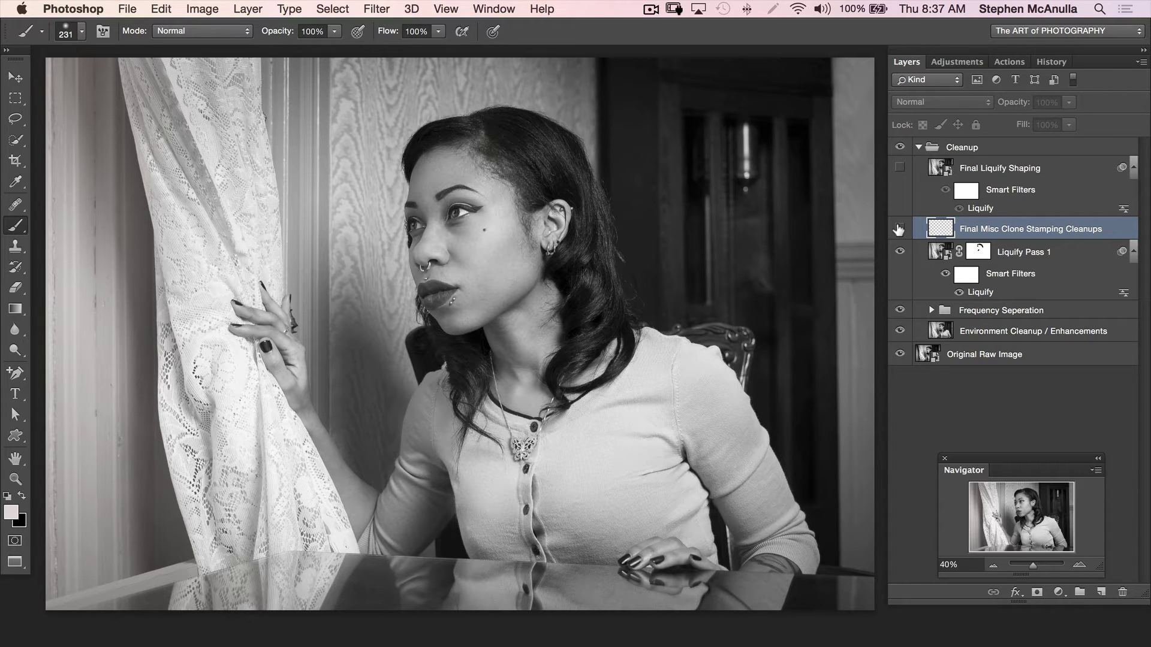
pyautogui.click(899, 228)
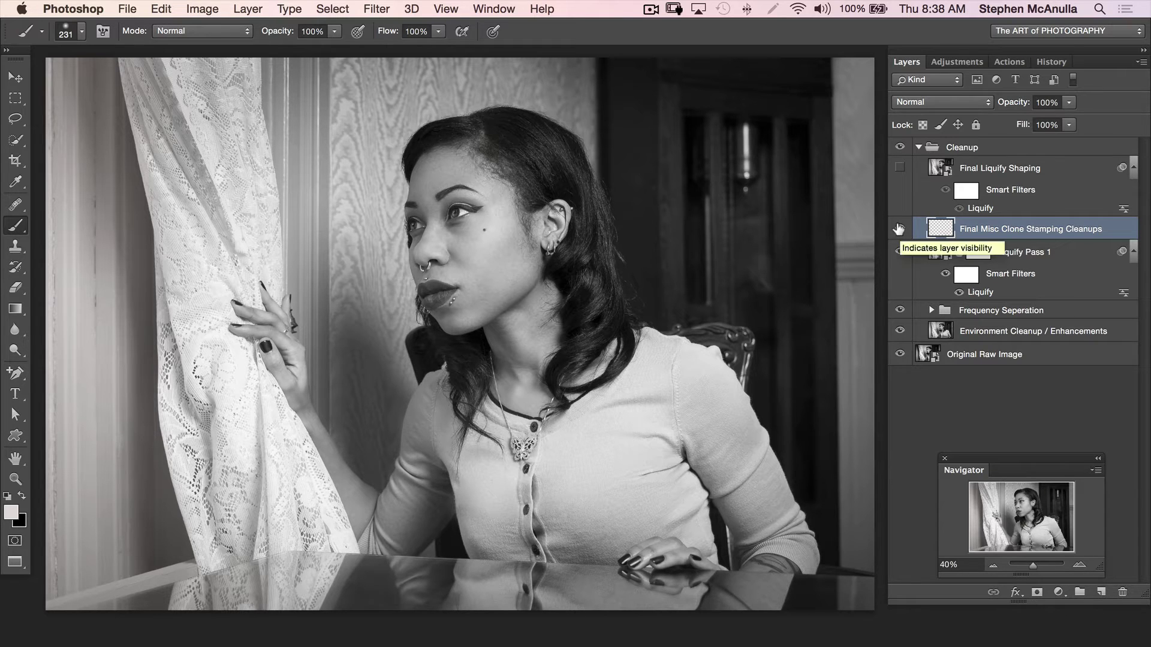
pyautogui.click(899, 228)
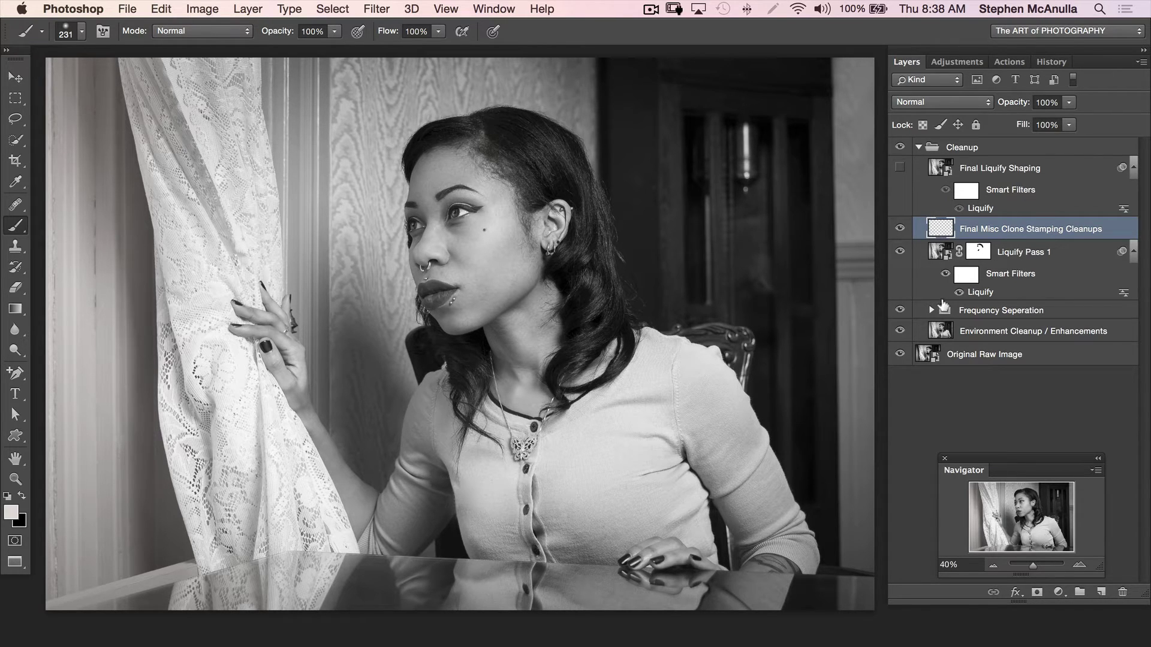
# Hide the Liquify Pass 1, Final Misc Clone Stamping Cleanups and Frequency Seperation layers together, then show them again to compare their combined effect.
pyautogui.click(900, 252)
pyautogui.click(899, 229)
pyautogui.click(900, 310)
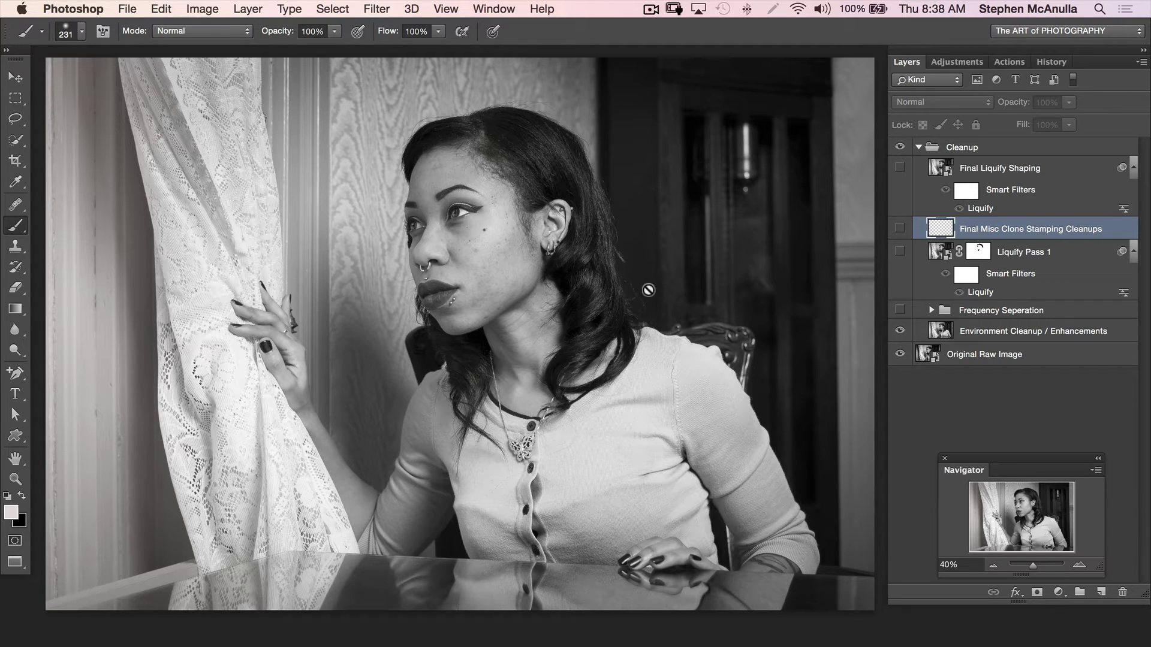
pyautogui.click(899, 310)
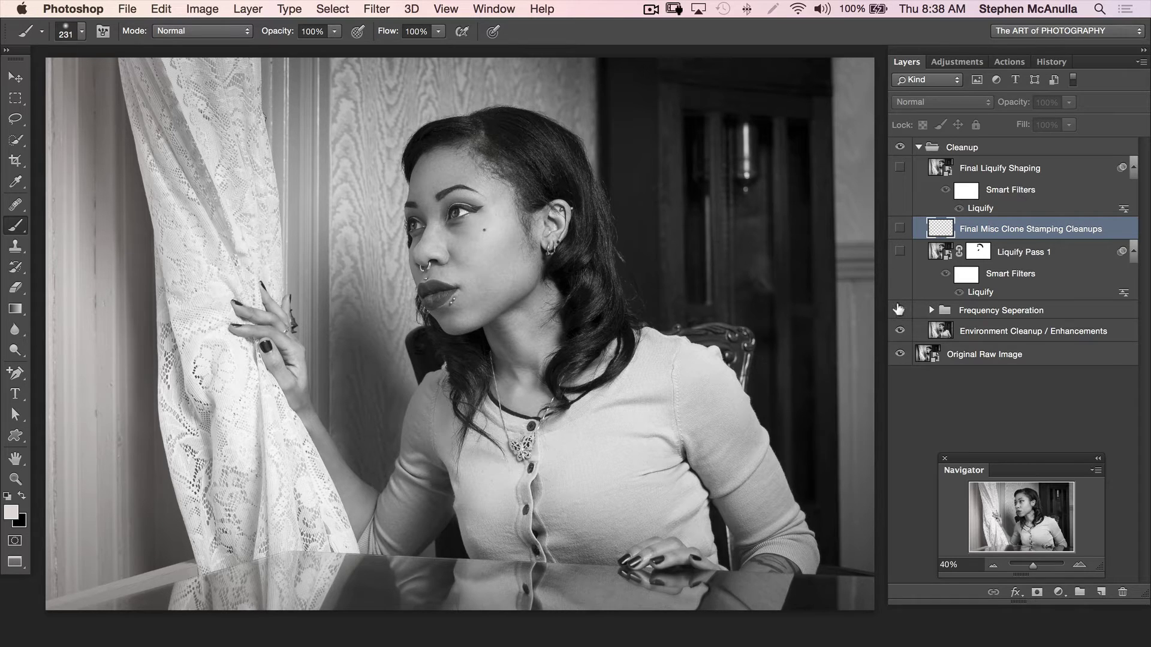
pyautogui.click(899, 252)
pyautogui.click(899, 229)
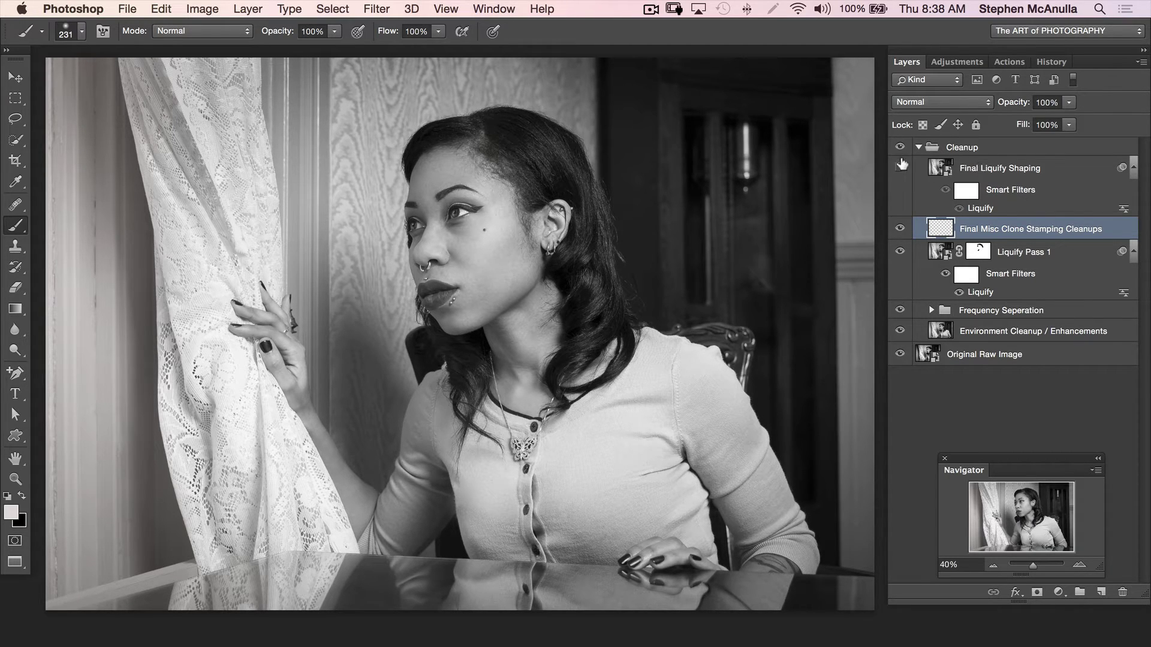
# Show and select the Final Liquify Shaping layer, toggling it off and on to compare its reshaping of the portrait.
pyautogui.click(898, 165)
pyautogui.click(972, 168)
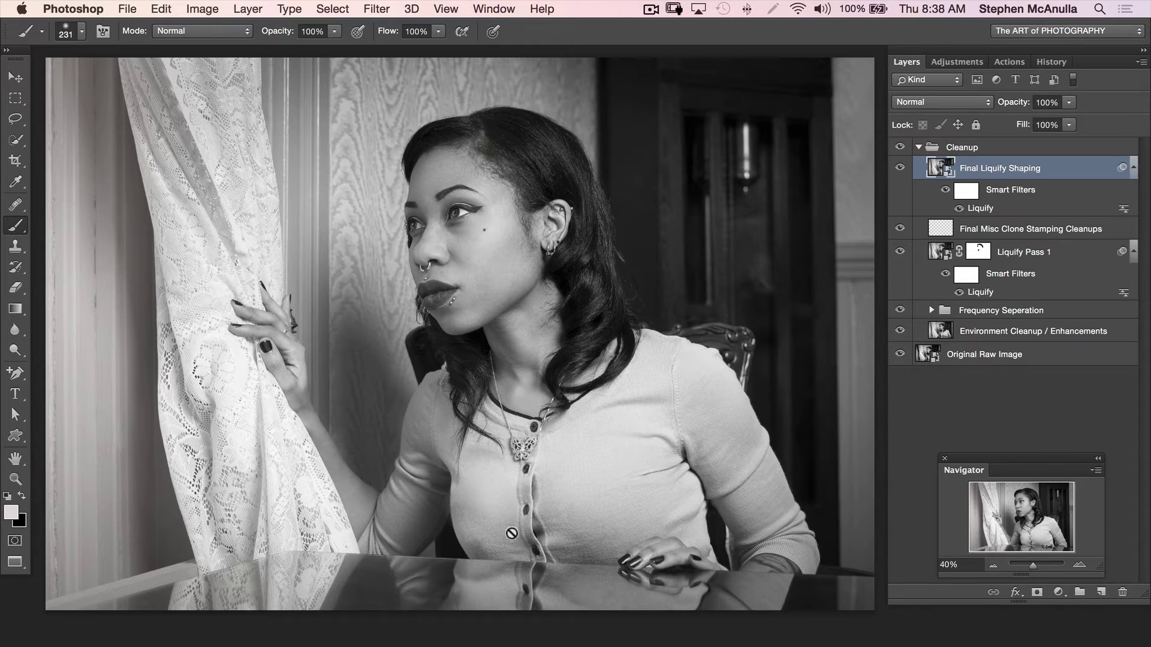
pyautogui.click(899, 168)
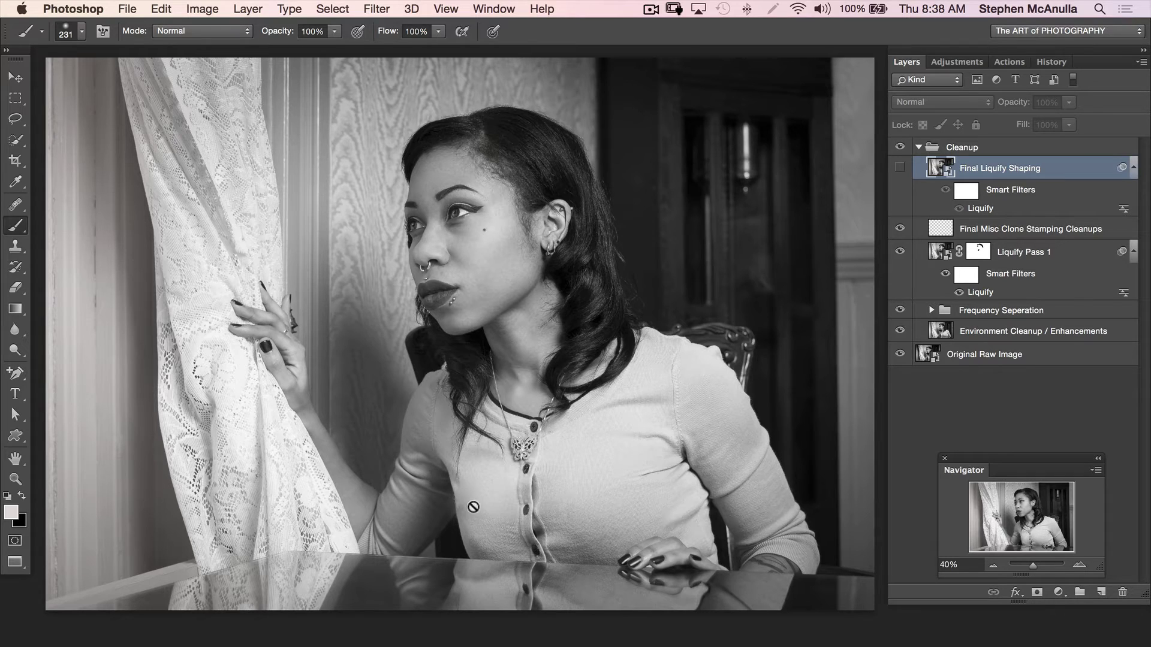
pyautogui.click(900, 168)
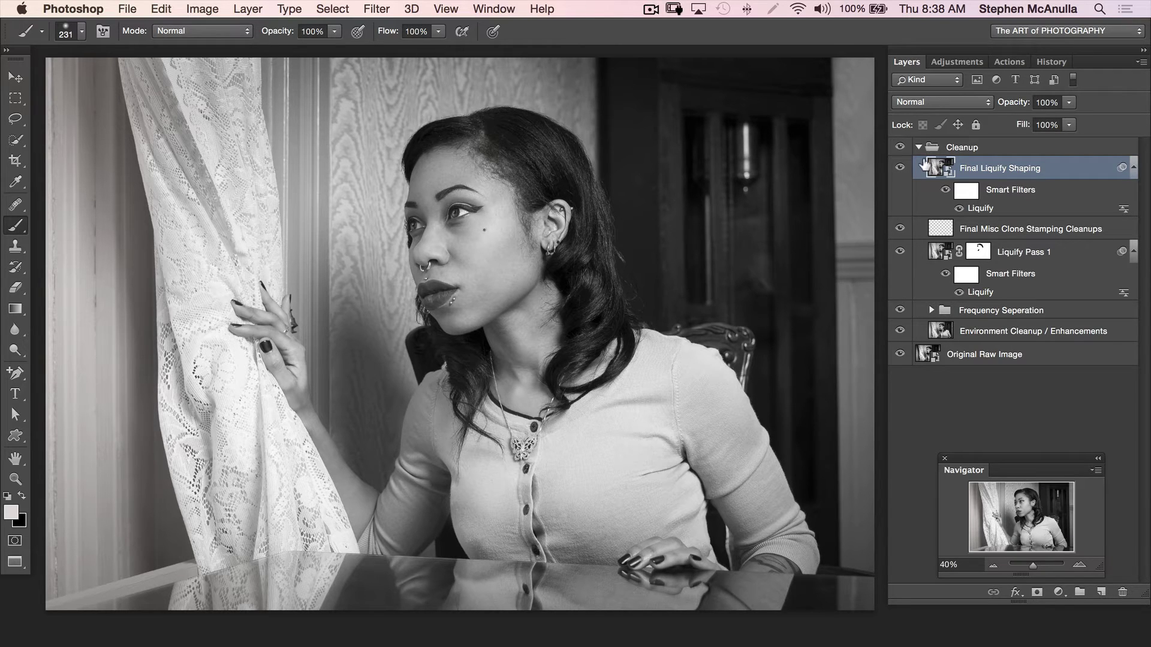
pyautogui.click(899, 168)
pyautogui.click(899, 168)
# Hide Final Liquify Shaping and Final Misc Clone Stamping Cleanups, then reopen the Liquify smart filter of Liquify Pass 1.
pyautogui.click(899, 166)
pyautogui.click(899, 228)
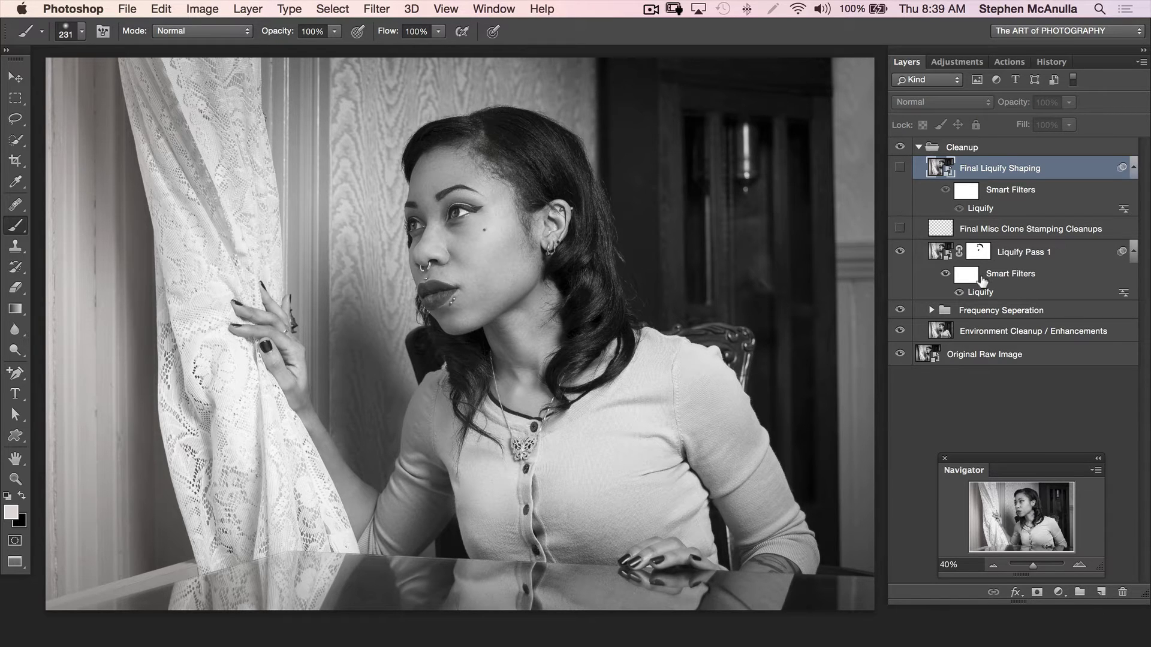
pyautogui.click(980, 291)
pyautogui.doubleClick(1001, 283)
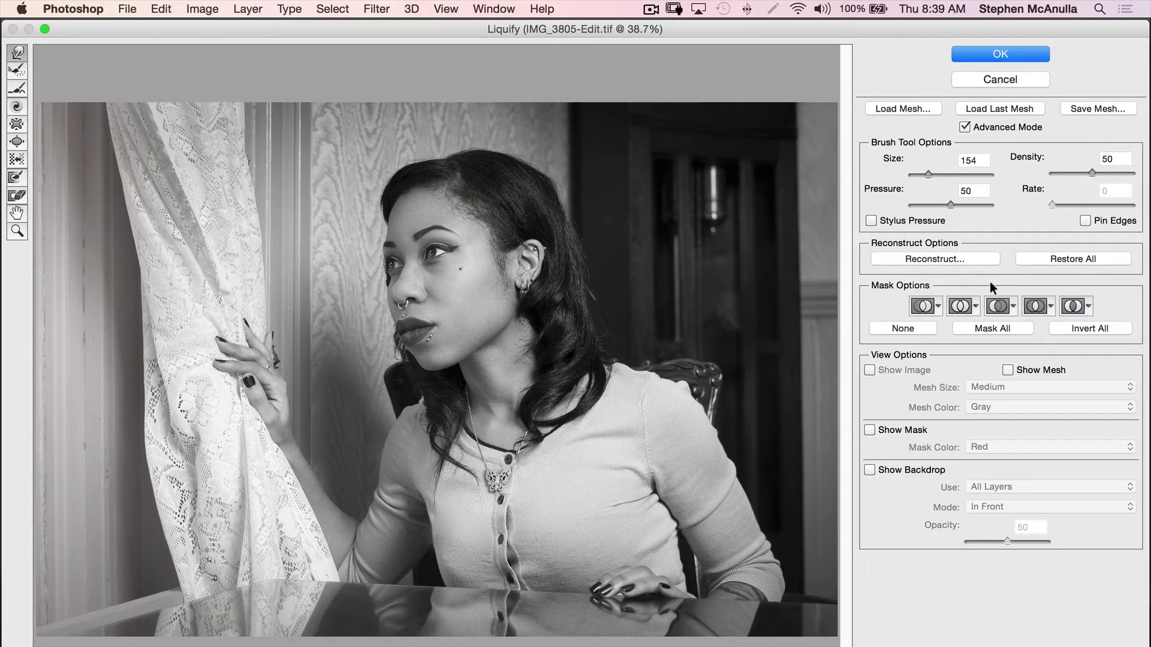
# Preview the first pass's Liquify reconstruction at amount 0, return it to 100, and close the filter.
pyautogui.click(962, 257)
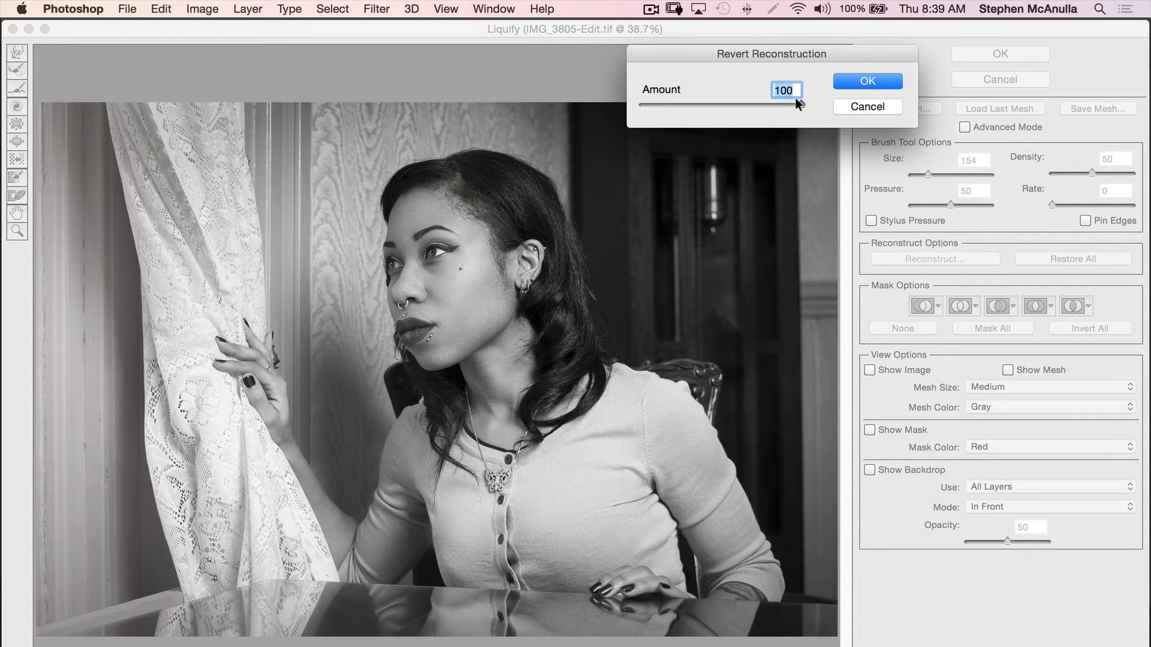
pyautogui.moveTo(768, 92); pyautogui.dragTo(613, 82)
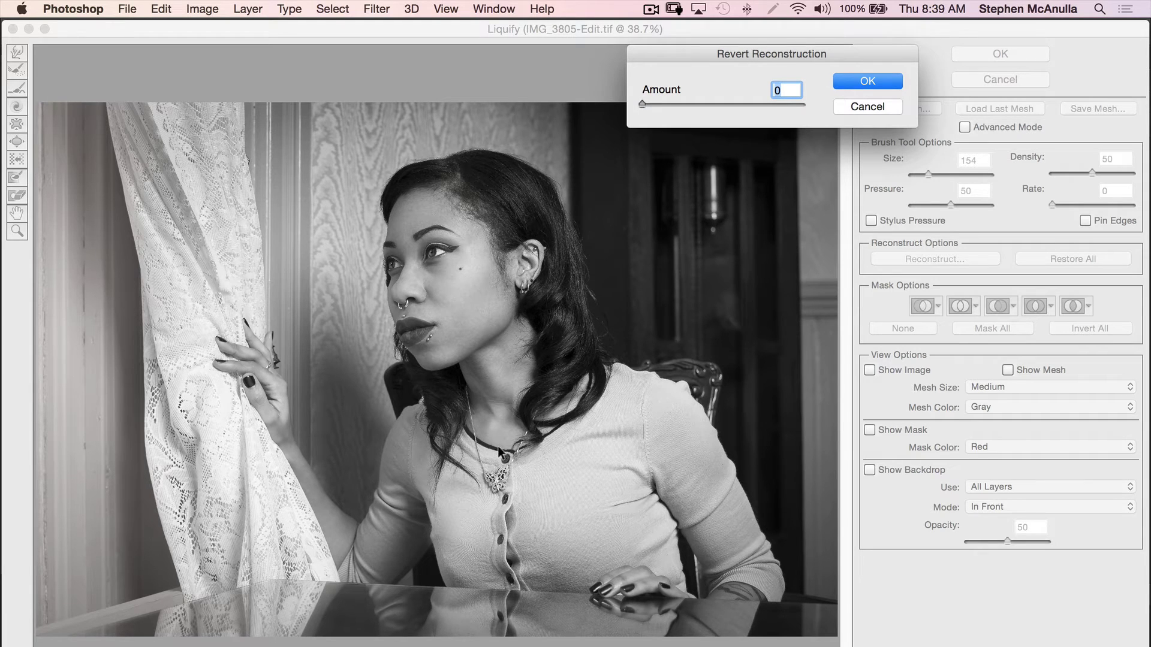
pyautogui.moveTo(638, 100); pyautogui.dragTo(811, 118)
pyautogui.click(879, 78)
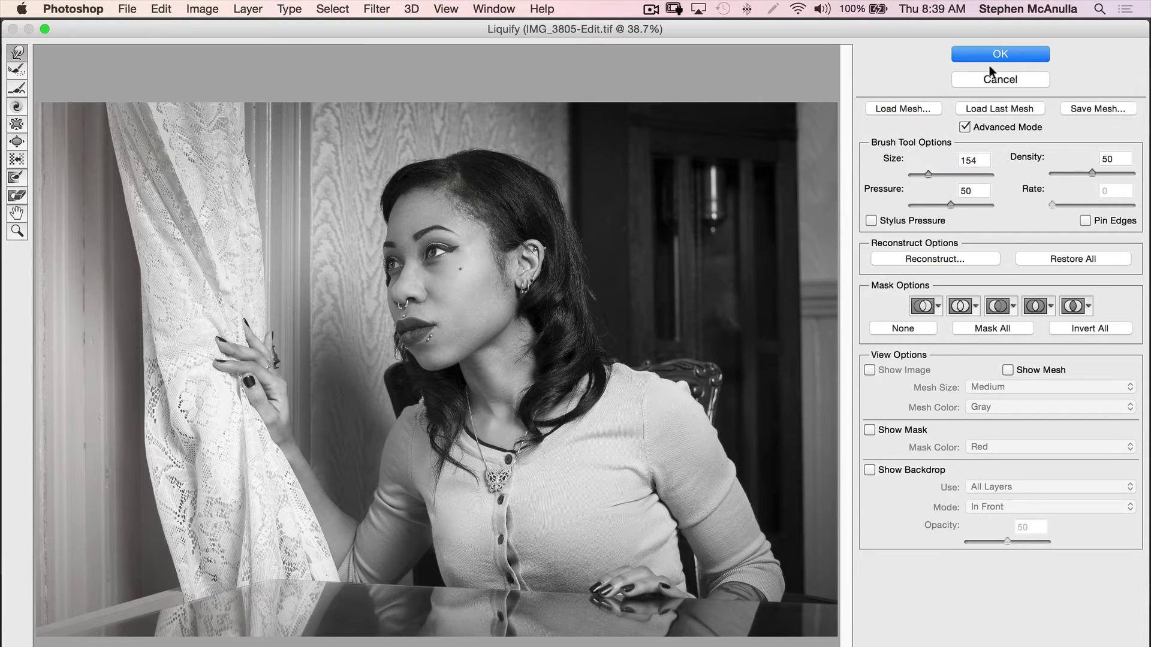
pyautogui.click(991, 78)
# Show the Final Misc Clone Stamping Cleanups and Final Liquify Shaping layers, and reopen the Liquify filter of Final Liquify Shaping.
pyautogui.click(899, 228)
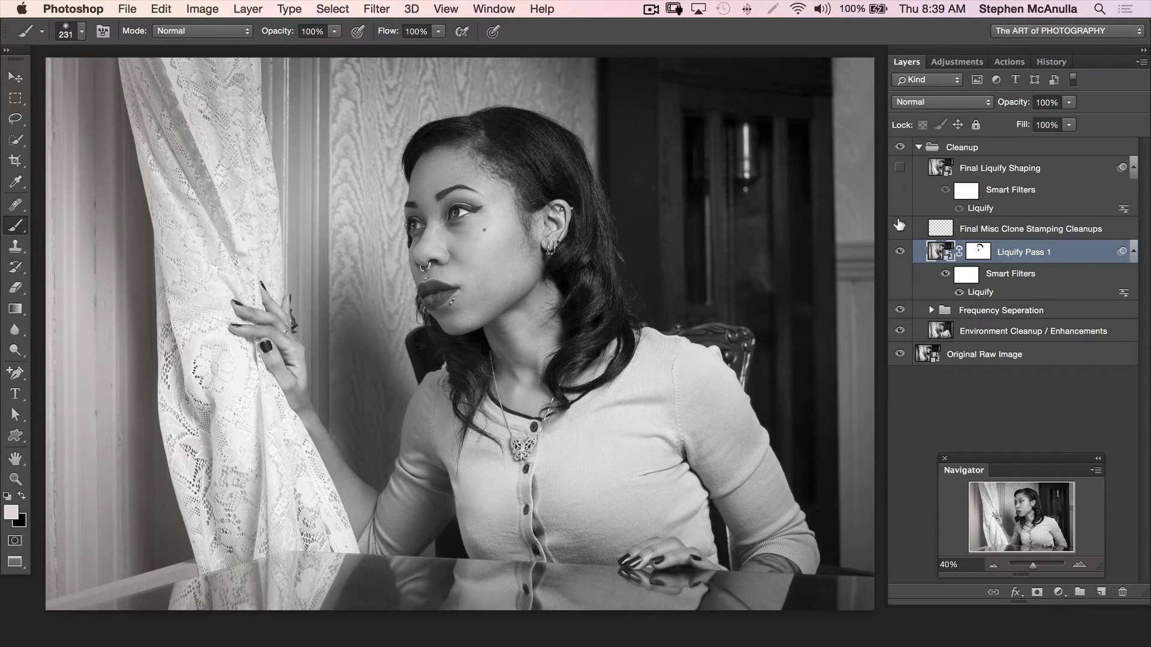
pyautogui.click(899, 168)
pyautogui.doubleClick(993, 208)
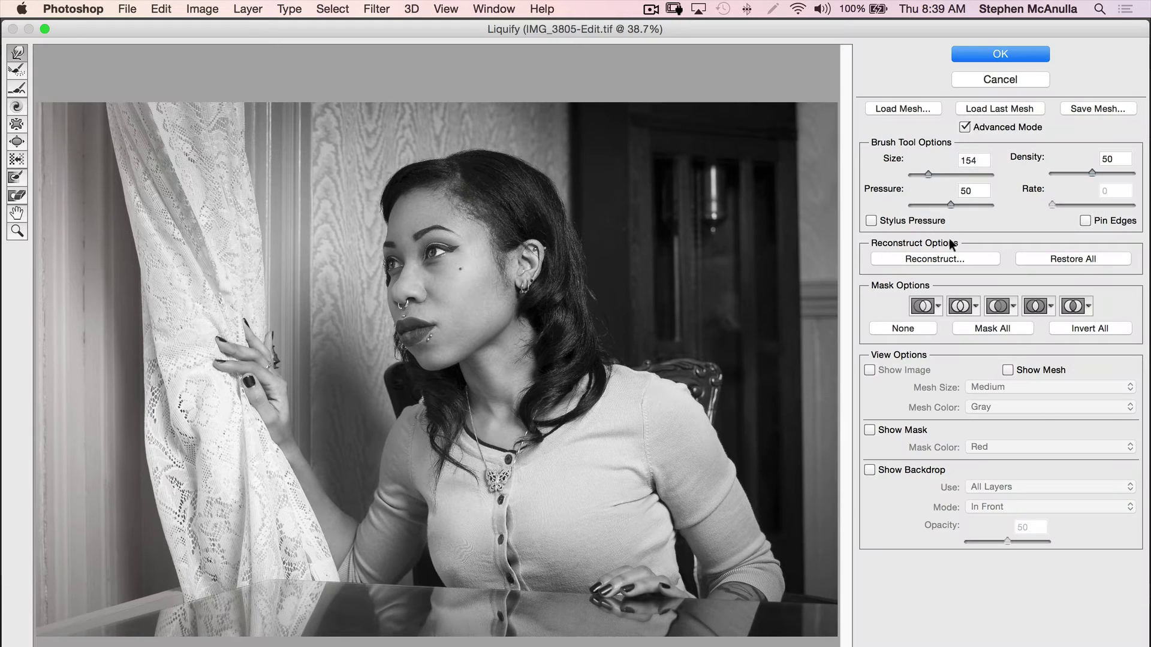
# Compare the final shaping's Liquify reconstruction at amount 5 with amount 100, keep 100, and close the filter.
pyautogui.click(950, 258)
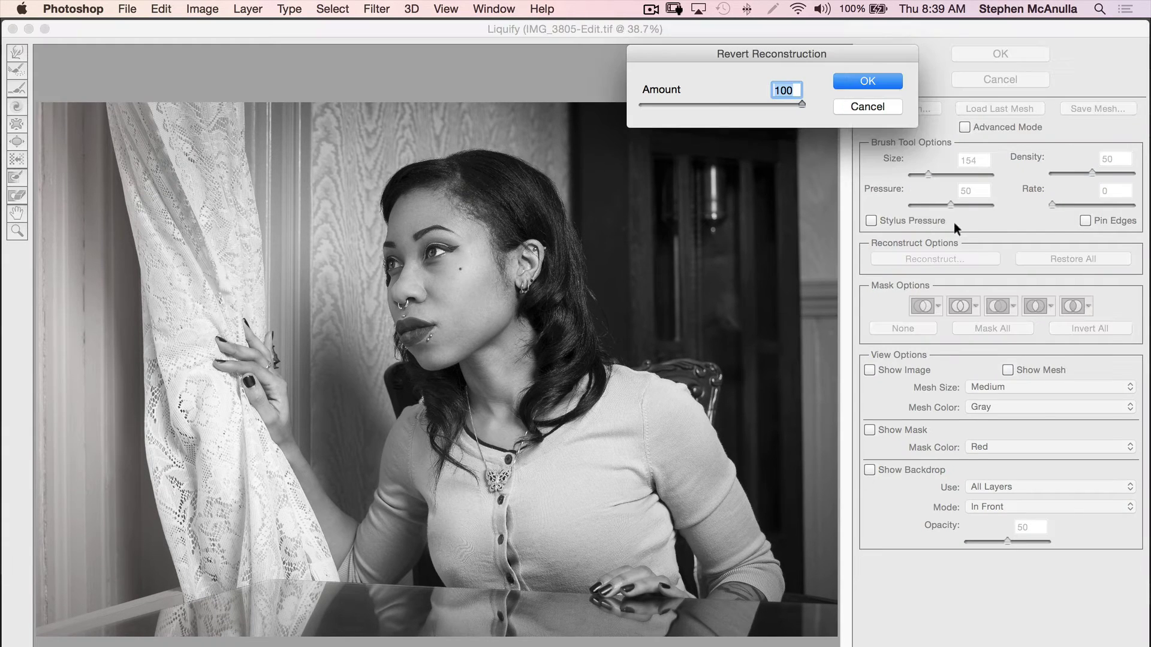
pyautogui.moveTo(793, 102); pyautogui.dragTo(652, 105)
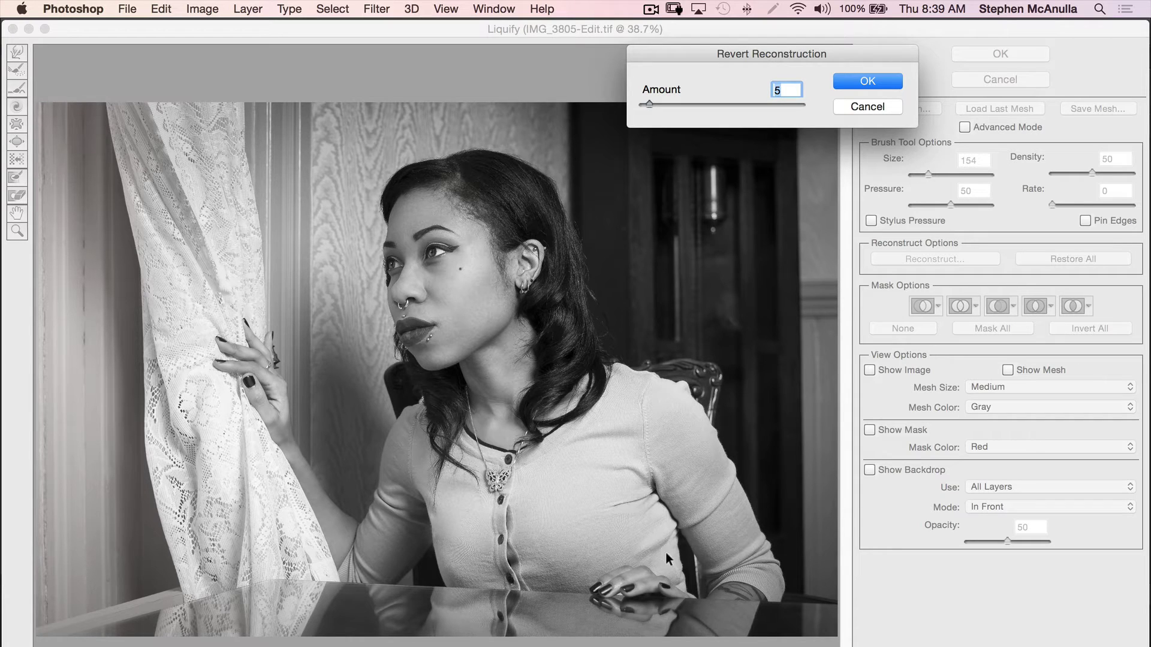
pyautogui.moveTo(626, 99); pyautogui.dragTo(855, 127)
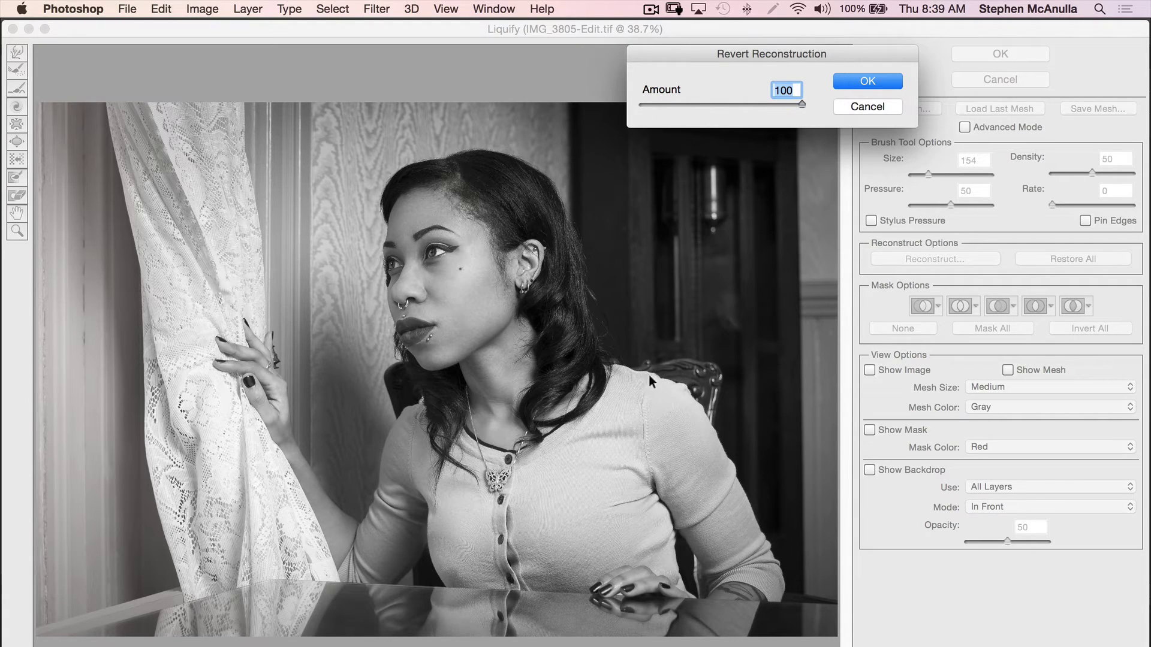
pyautogui.moveTo(794, 96)
pyautogui.mouseDown()
pyautogui.moveTo(623, 84)
pyautogui.moveTo(802, 110)
pyautogui.mouseUp()
pyautogui.click(860, 102)
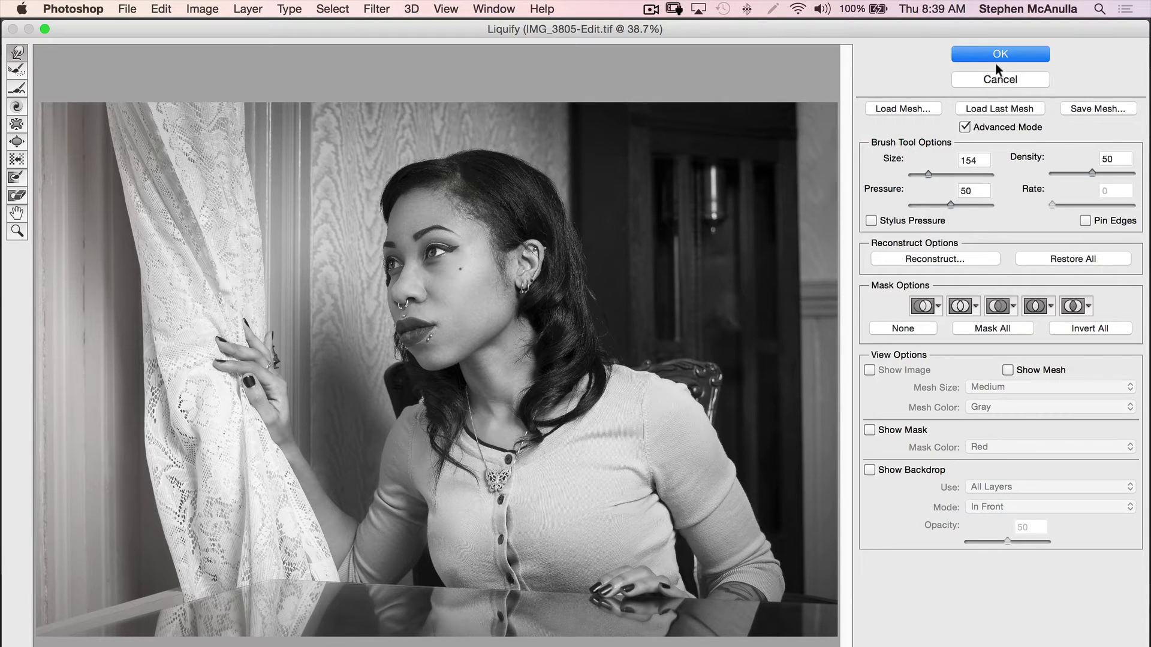
pyautogui.click(997, 56)
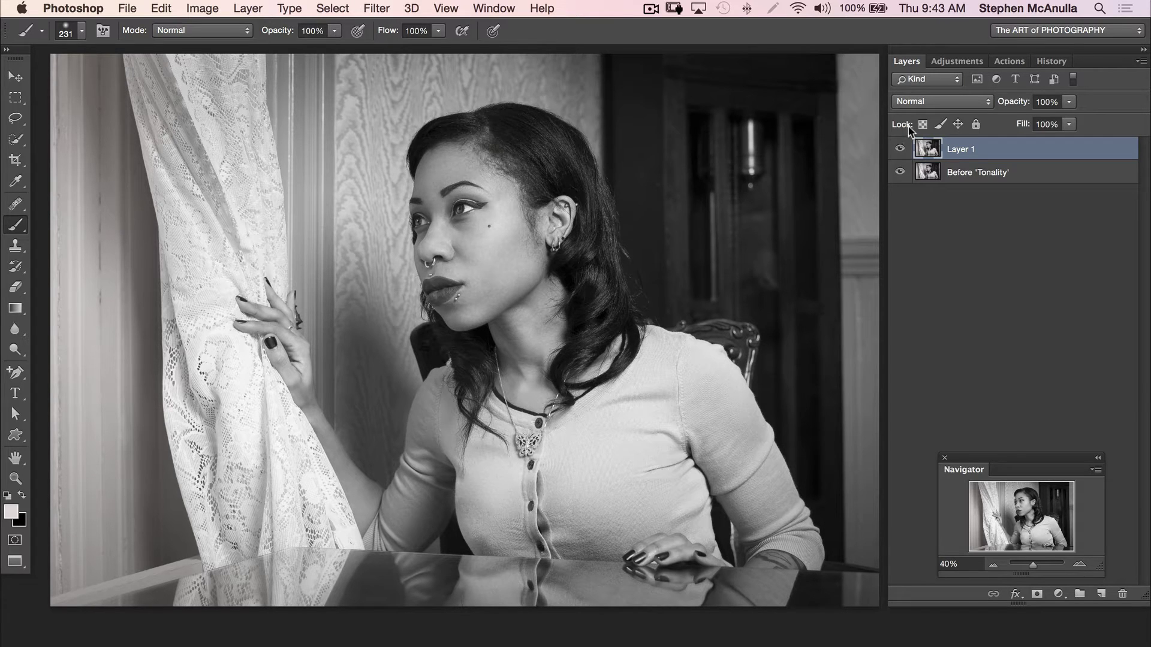
# Open Layer 1 in the Macphun Tonality Pro filter.
pyautogui.click(376, 9)
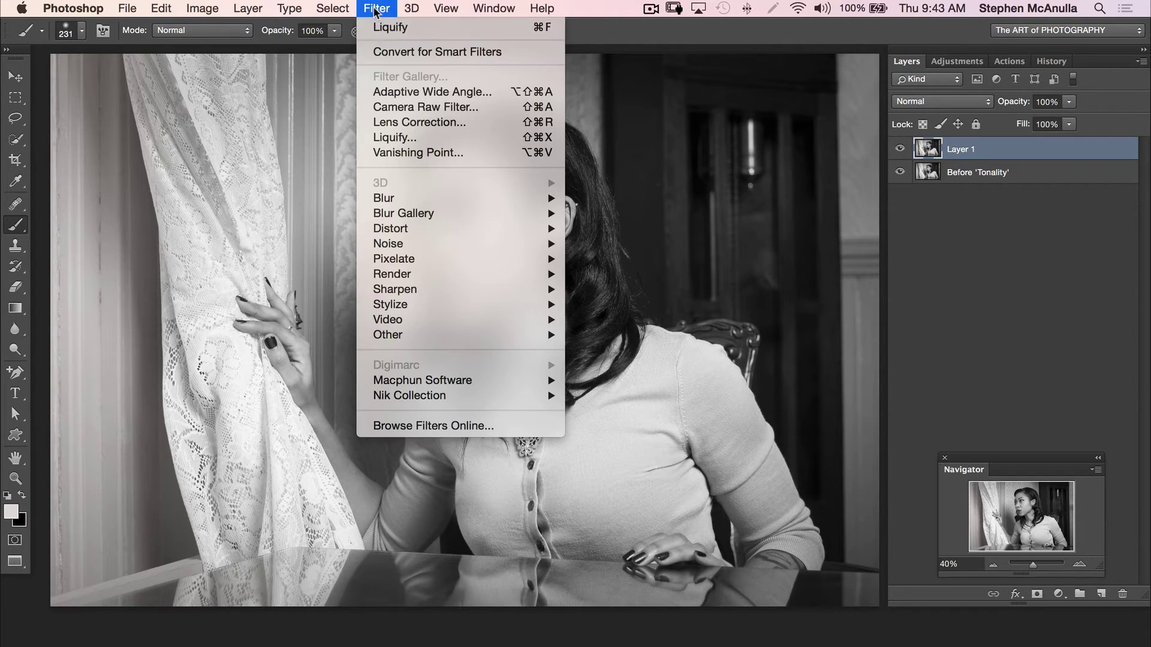
pyautogui.moveTo(452, 381)
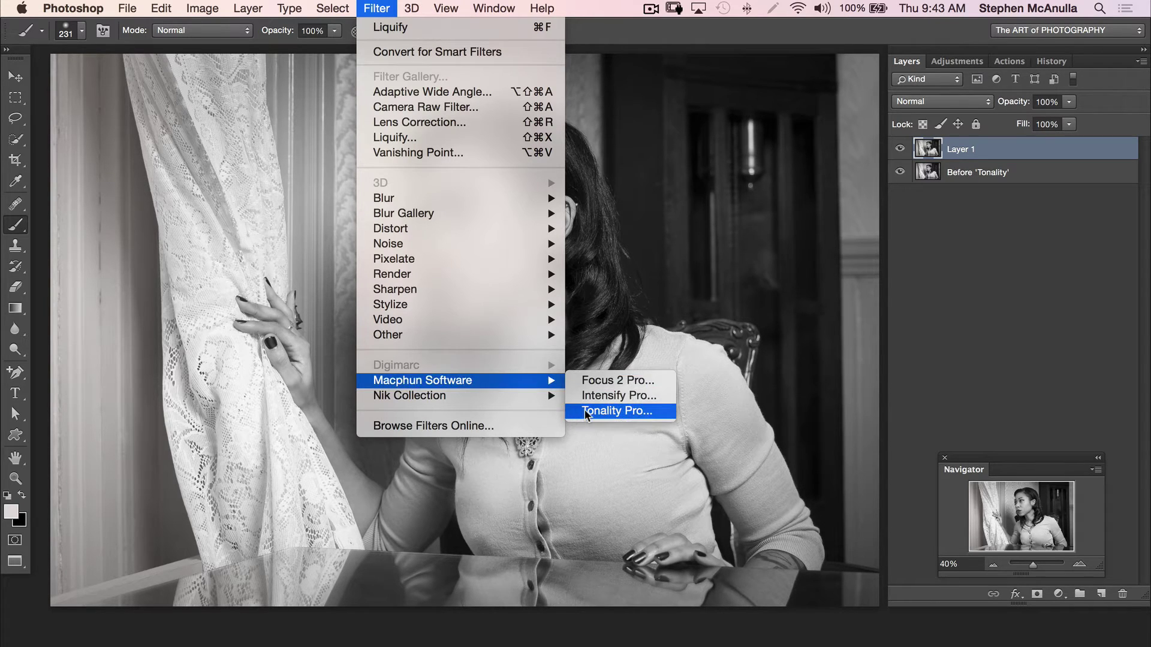
pyautogui.click(605, 411)
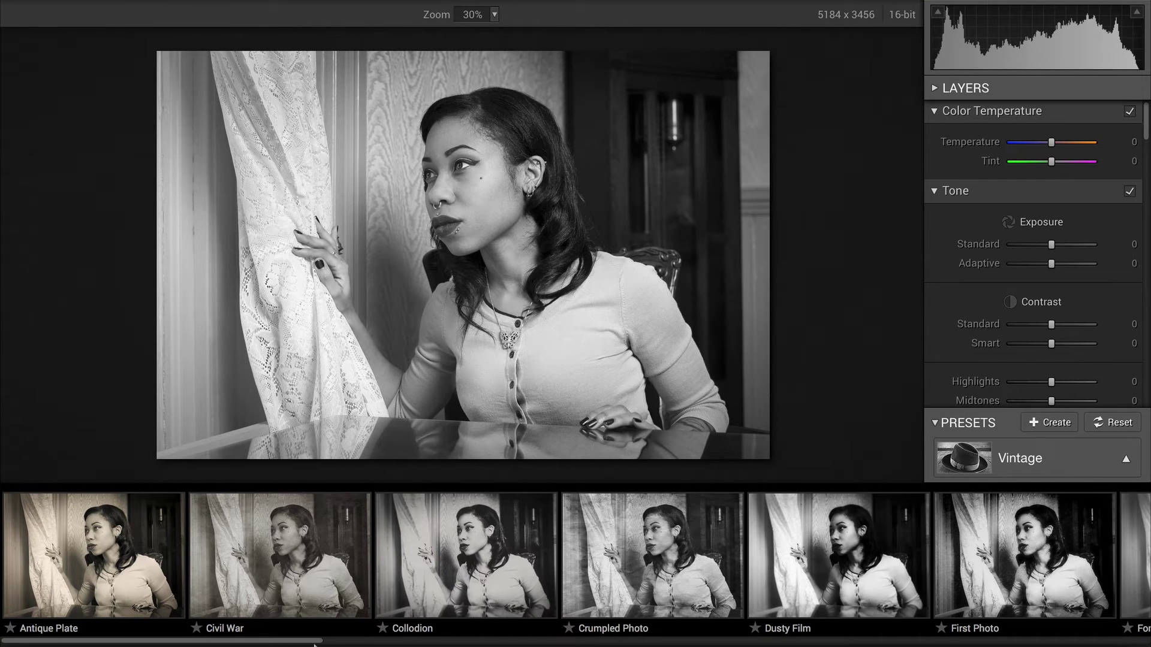
# Browse the preset thumbnails of the Vintage, Toning and Outdoor categories.
pyautogui.moveTo(310, 642); pyautogui.dragTo(1110, 570)
pyautogui.click(1080, 459)
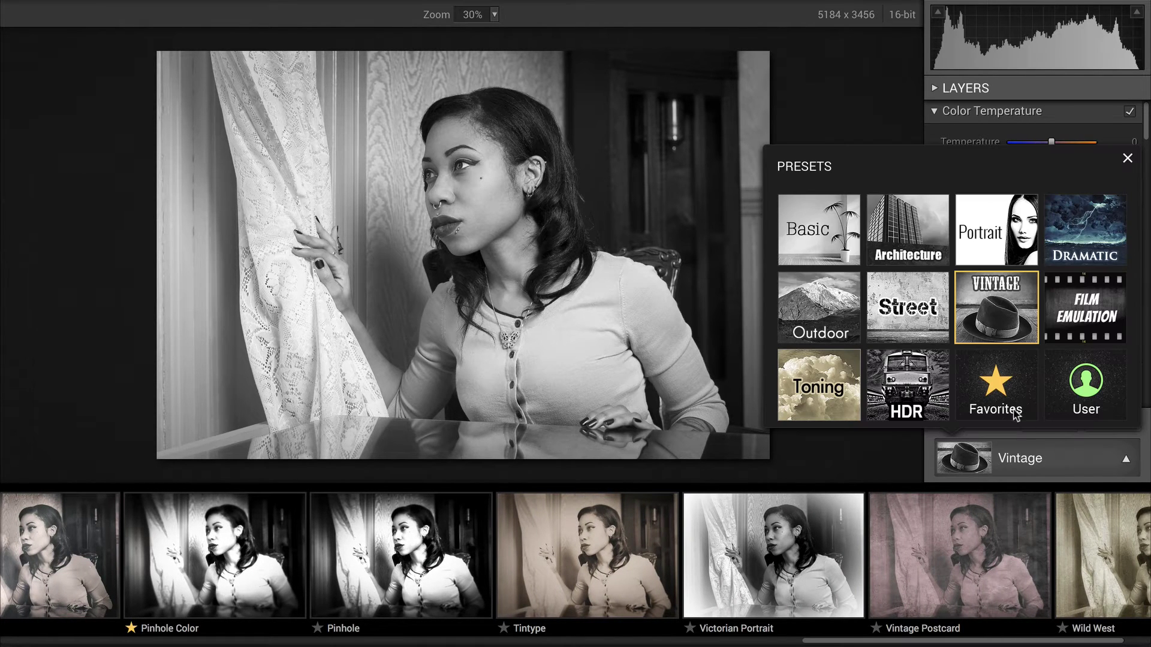
pyautogui.click(837, 382)
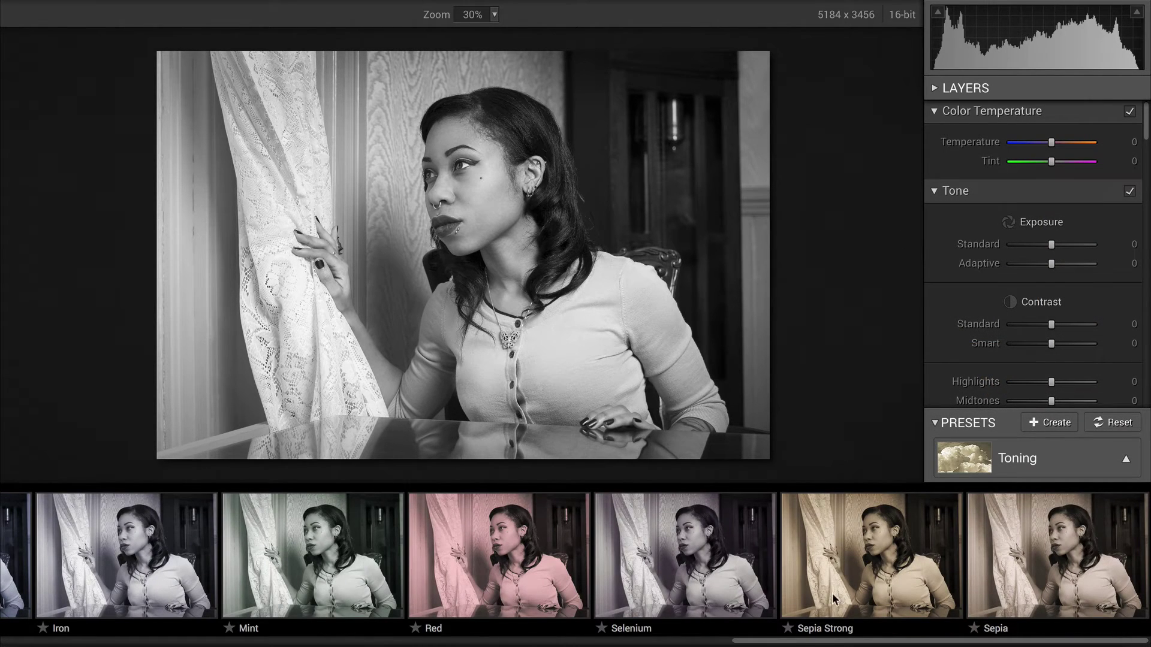
pyautogui.moveTo(828, 643); pyautogui.dragTo(839, 621)
pyautogui.click(993, 458)
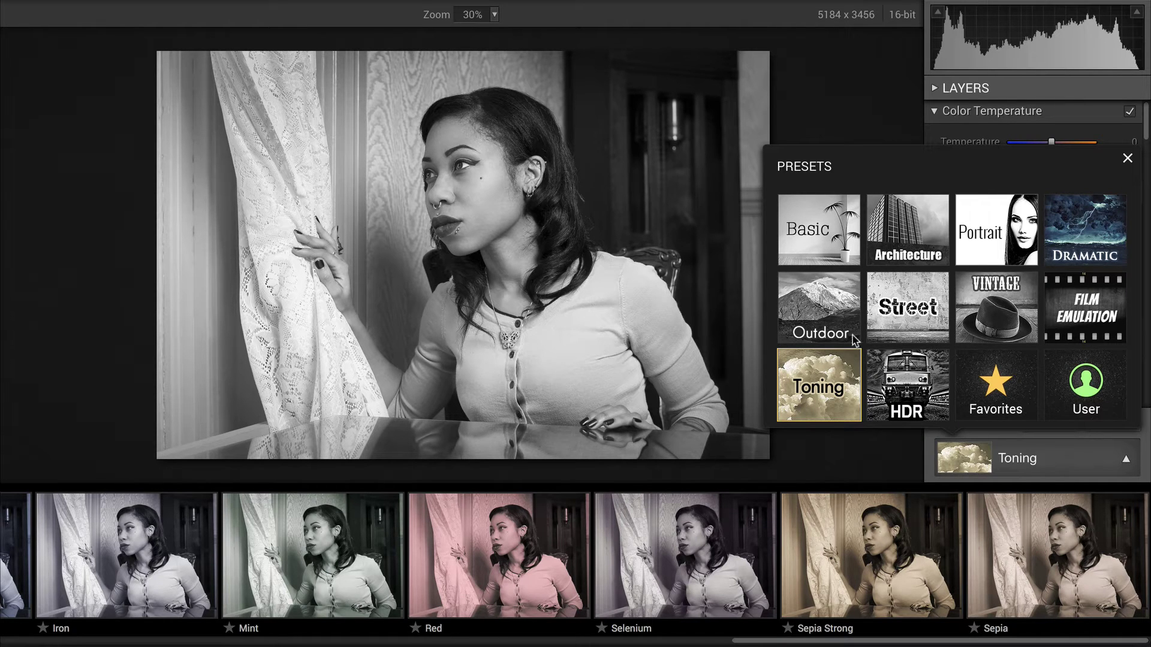
pyautogui.click(831, 317)
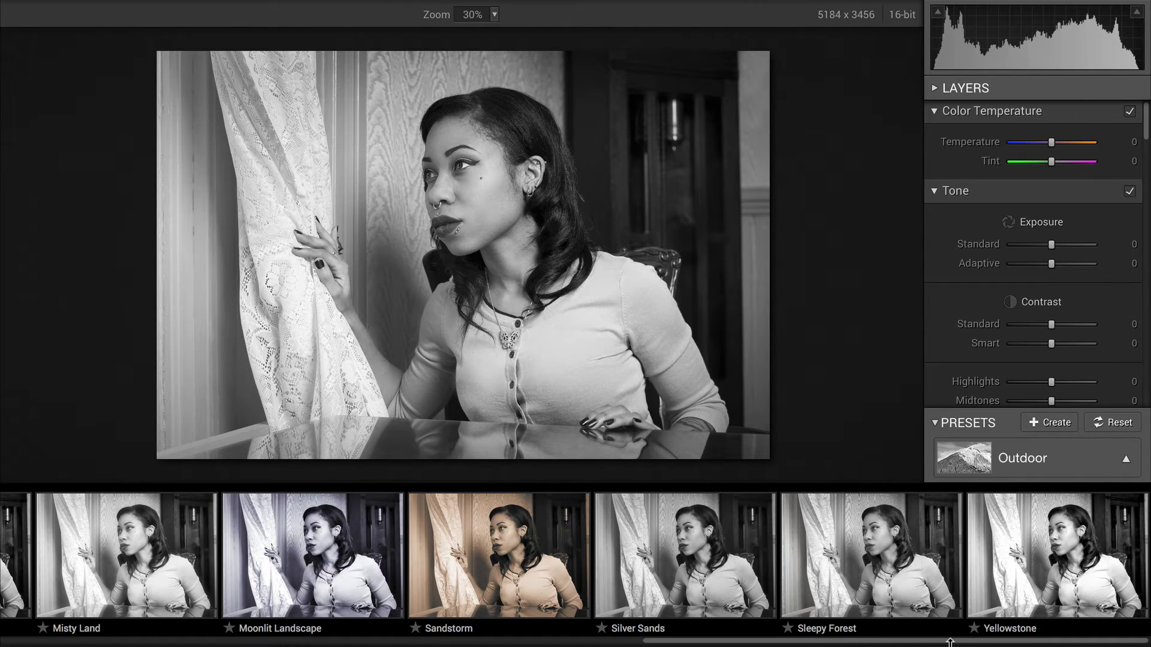
pyautogui.moveTo(950, 640); pyautogui.dragTo(303, 646)
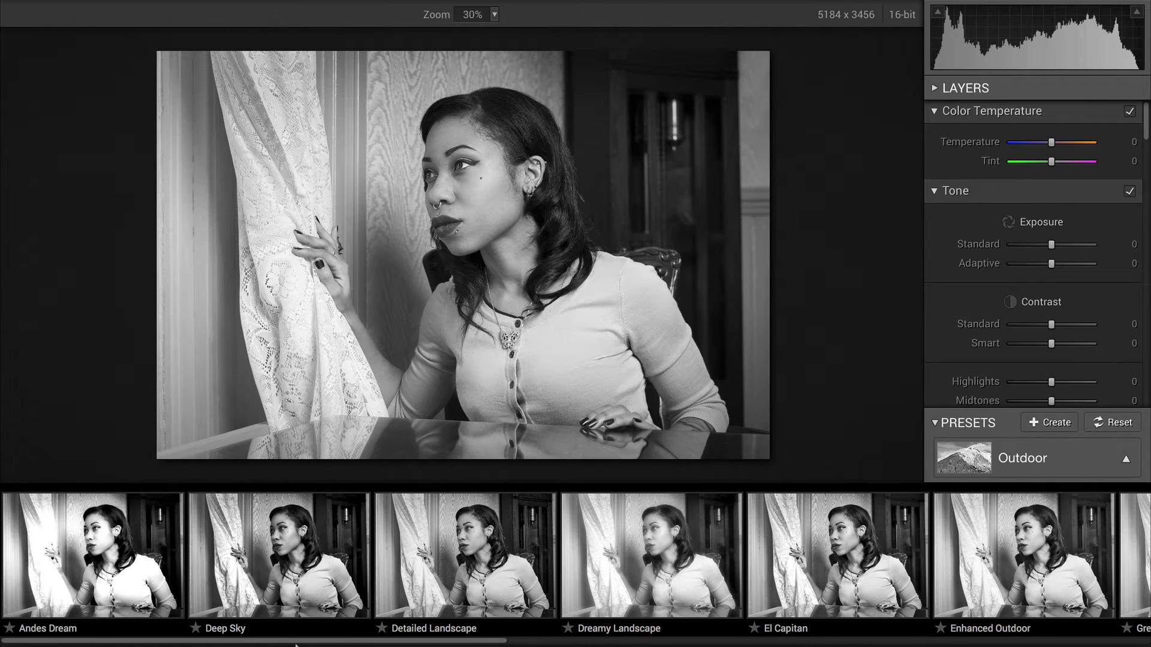
# Try the Coffee Toned preset from the Portrait category and reduce its strength to about a quarter.
pyautogui.click(1013, 453)
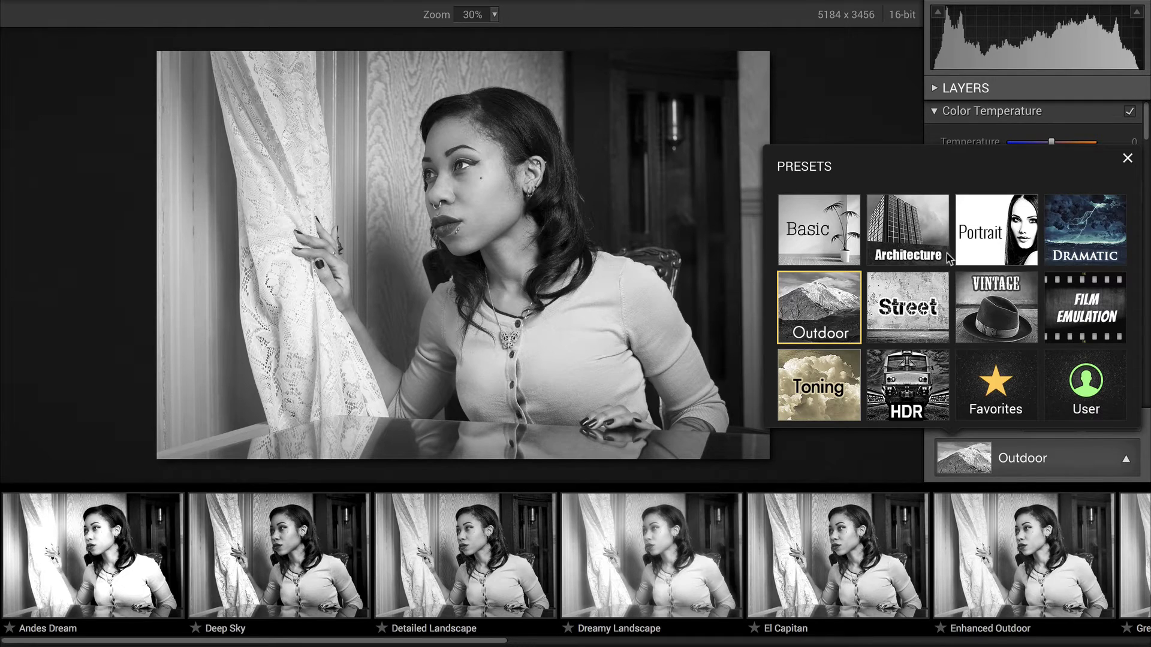
pyautogui.click(992, 245)
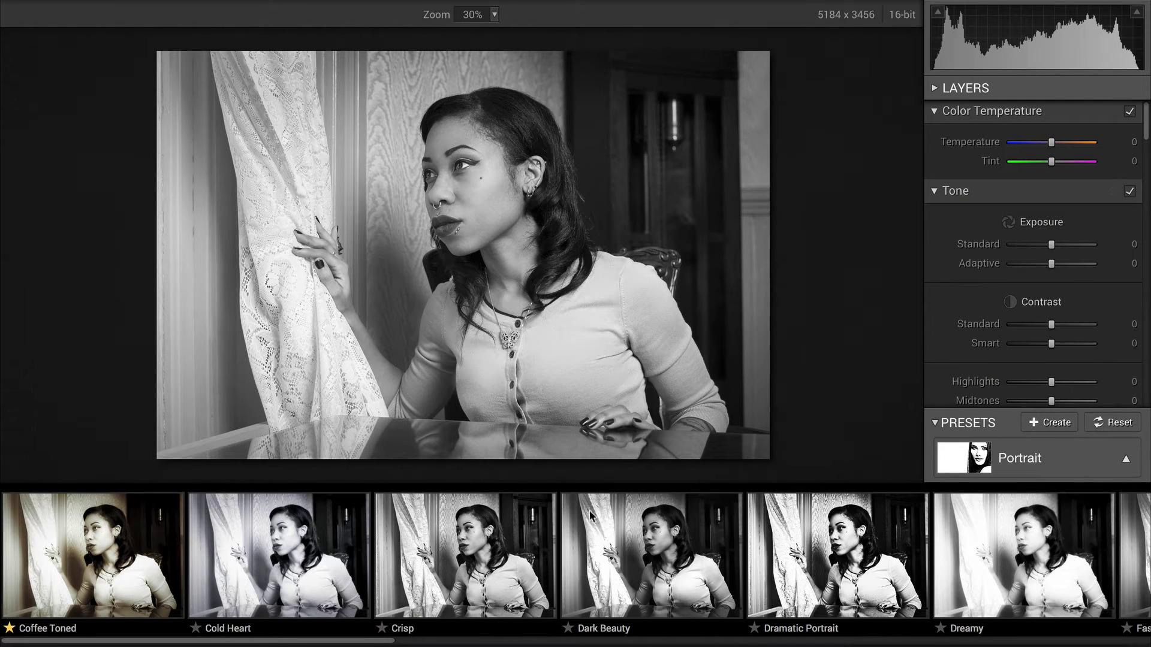
pyautogui.click(135, 570)
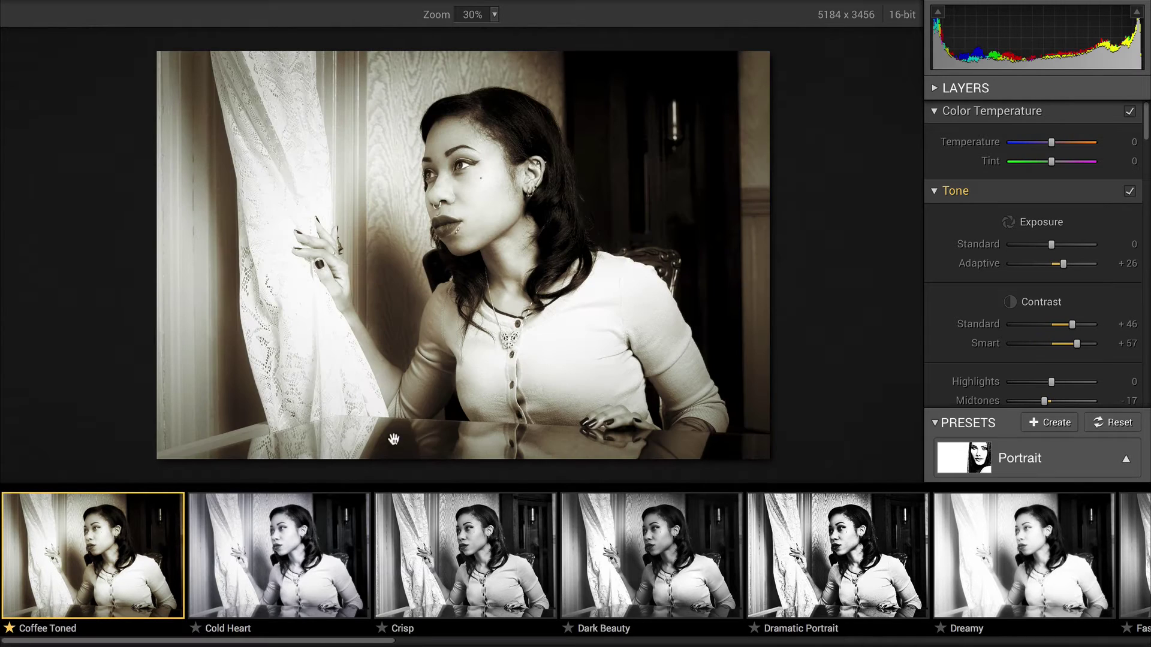
pyautogui.moveTo(151, 593)
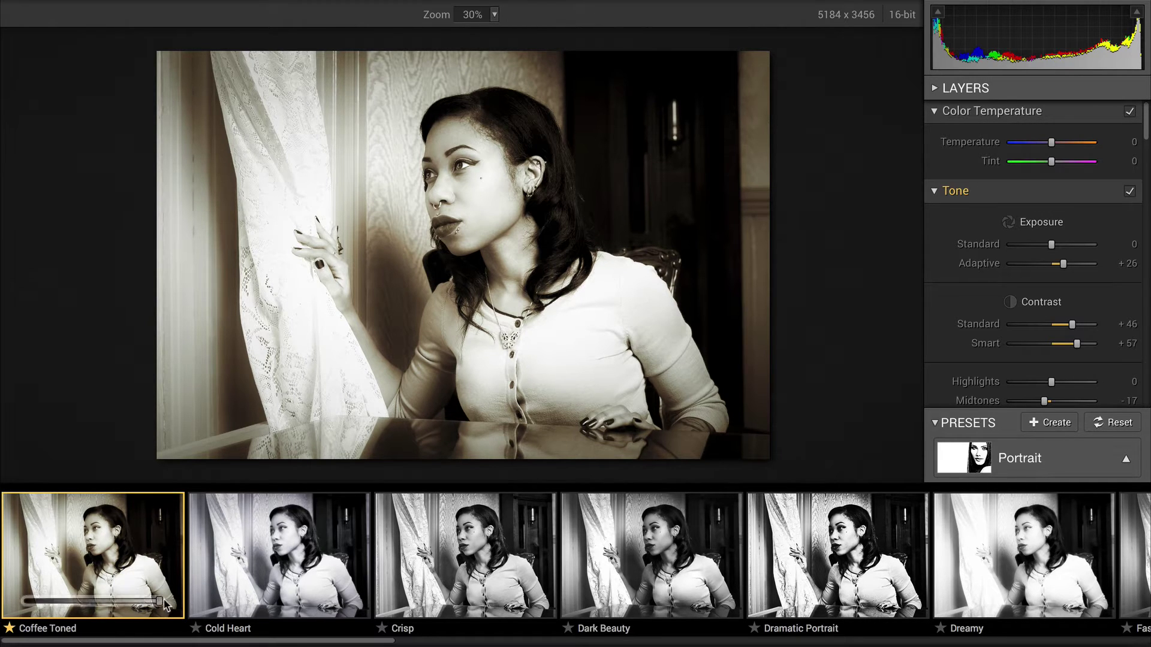
pyautogui.moveTo(162, 604); pyautogui.dragTo(49, 597)
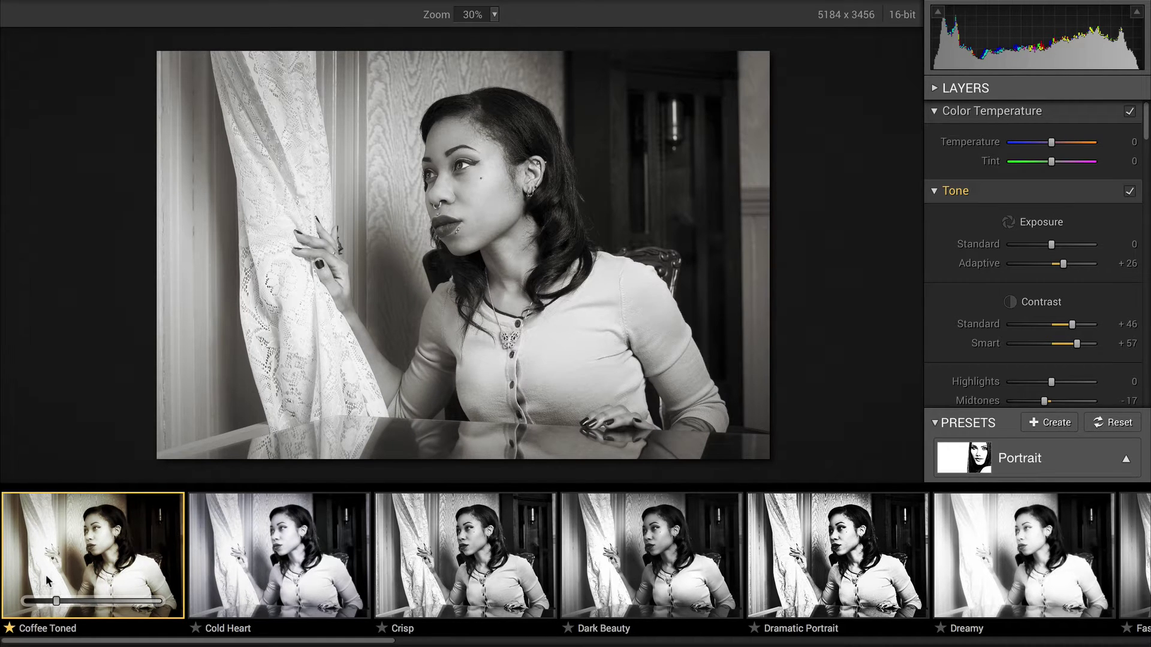
# Apply the Historical Photo preset from the Vintage category to the portrait.
pyautogui.click(1061, 445)
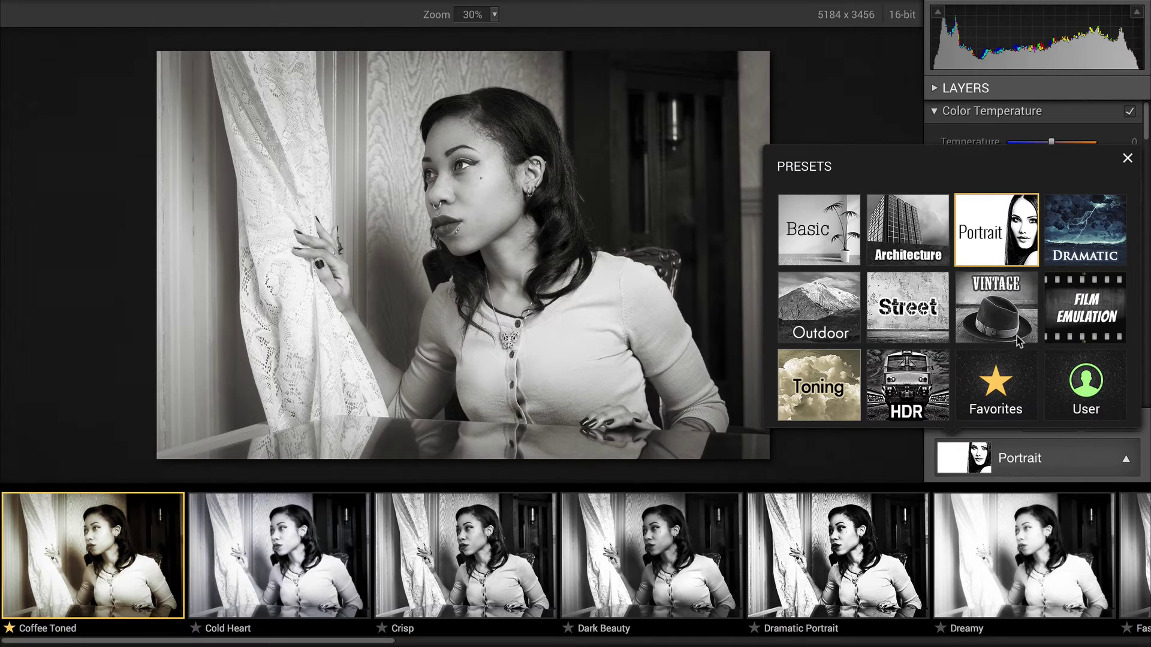
pyautogui.click(1007, 316)
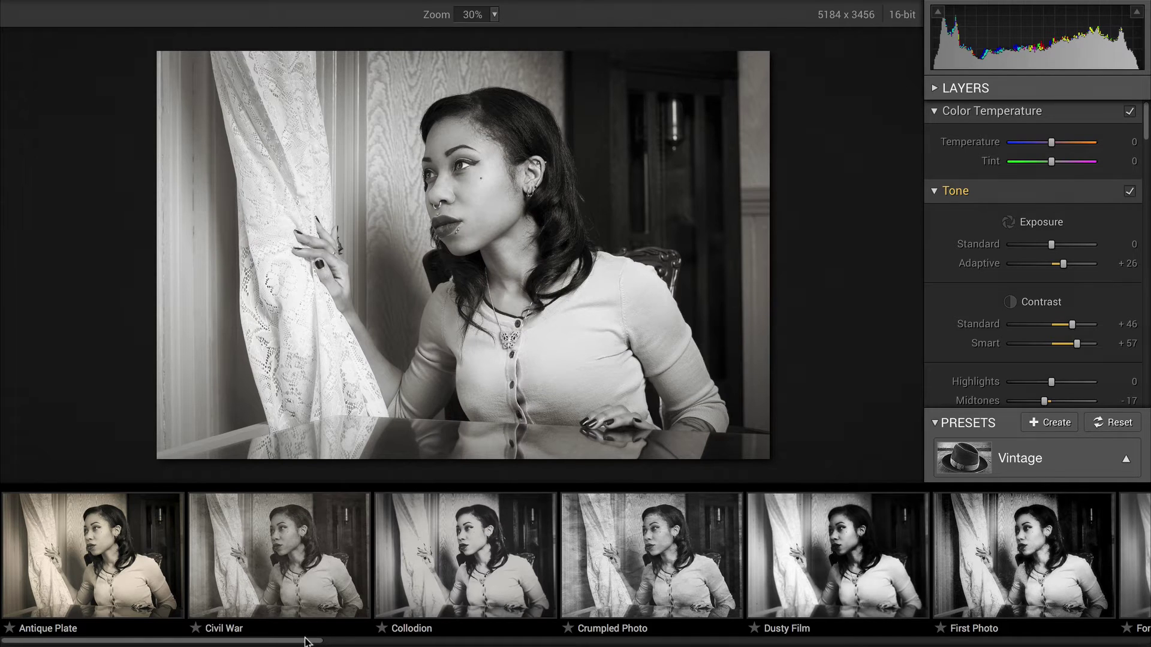
pyautogui.moveTo(310, 639); pyautogui.dragTo(443, 615)
pyautogui.moveTo(528, 593); pyautogui.dragTo(638, 638)
pyautogui.click(729, 552)
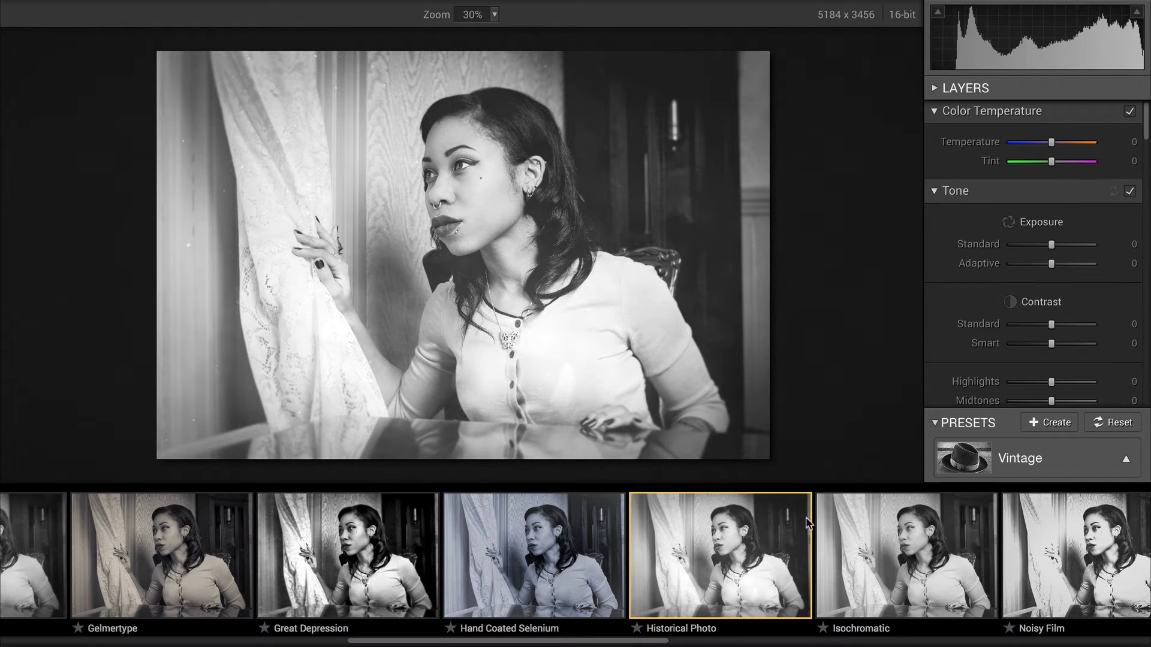
# Reduce the strength of the Historical Photo preset to about half.
pyautogui.moveTo(782, 601); pyautogui.dragTo(755, 586)
pyautogui.moveTo(762, 534)
pyautogui.moveTo(787, 604); pyautogui.dragTo(721, 597)
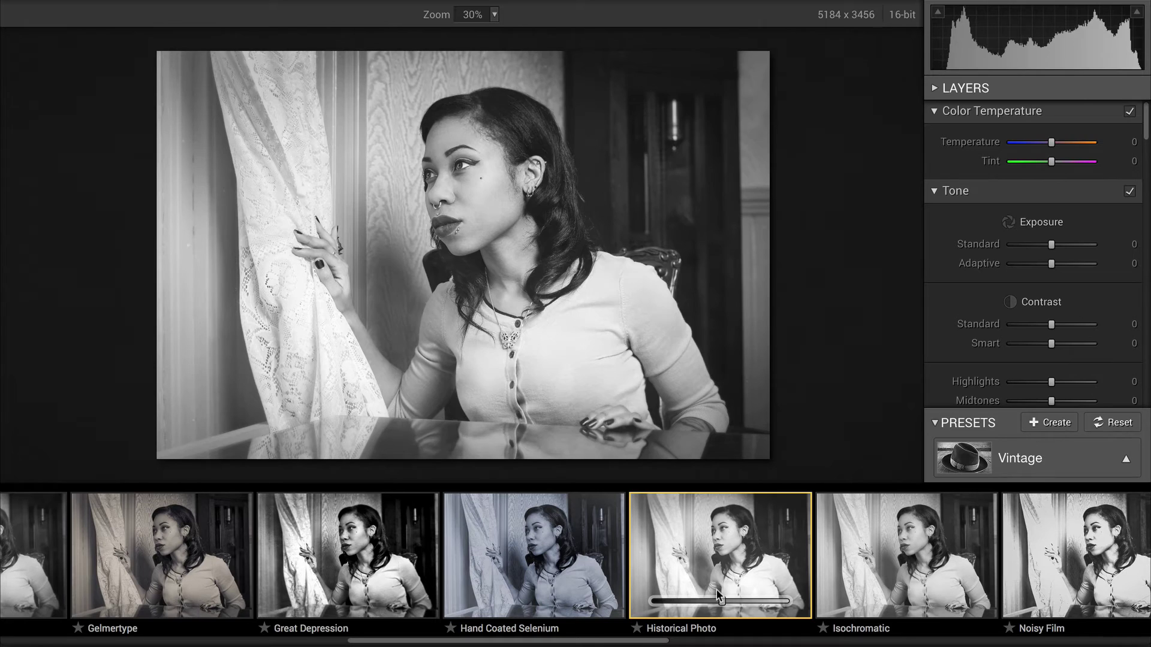
# Fade out the Historical Photo preset, and apply the Great Depression preset from the Vintage category at about 25% strength instead.
pyautogui.moveTo(717, 592); pyautogui.dragTo(649, 576)
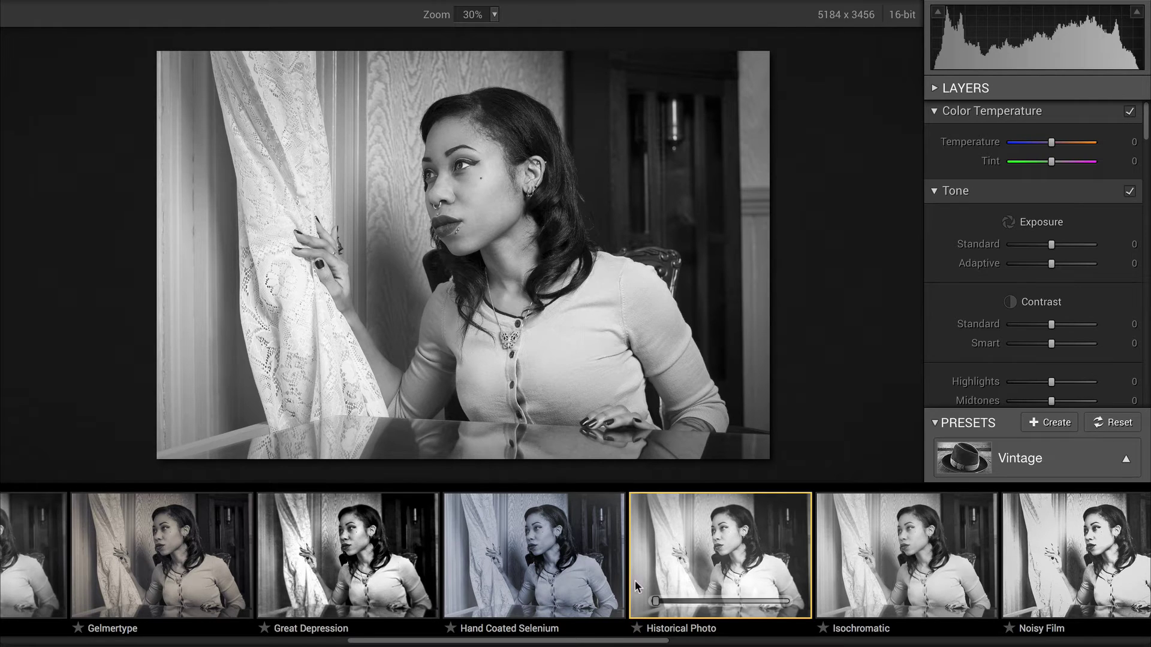
pyautogui.moveTo(600, 642); pyautogui.dragTo(478, 643)
pyautogui.click(770, 559)
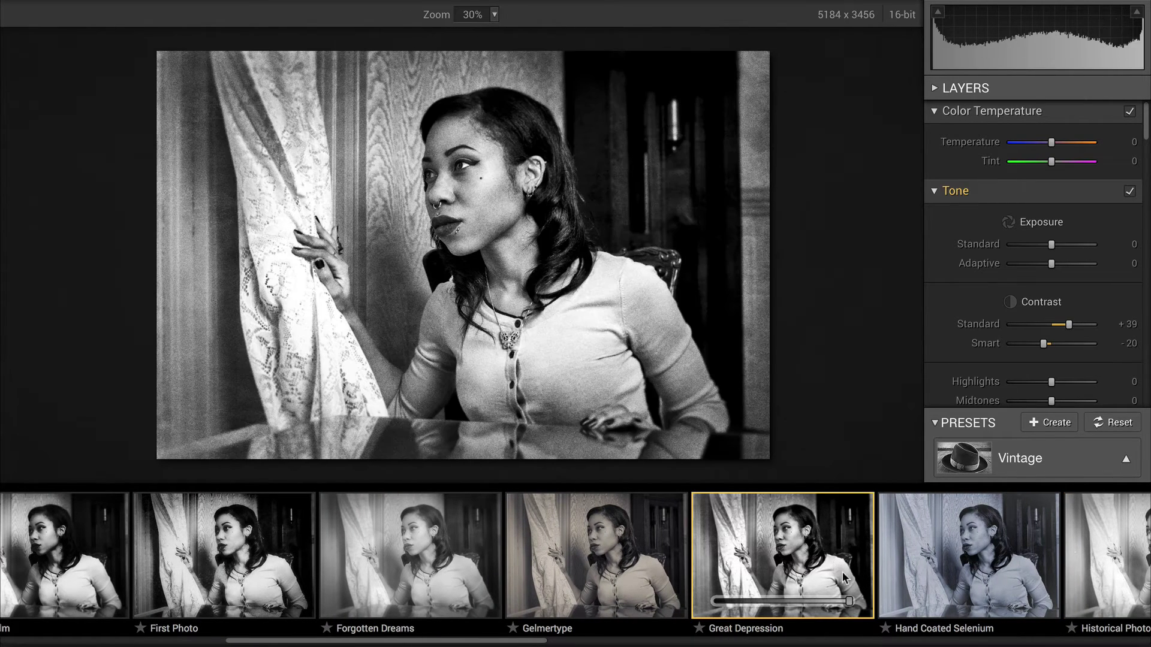
pyautogui.moveTo(848, 601); pyautogui.dragTo(701, 585)
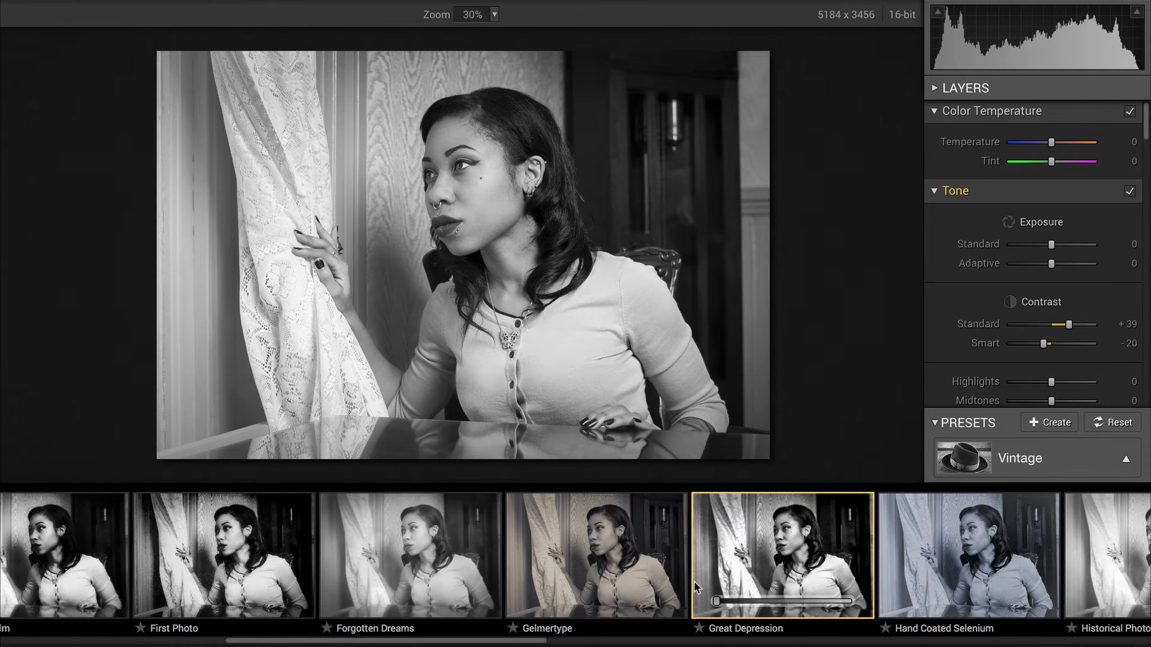
pyautogui.moveTo(693, 581); pyautogui.dragTo(742, 588)
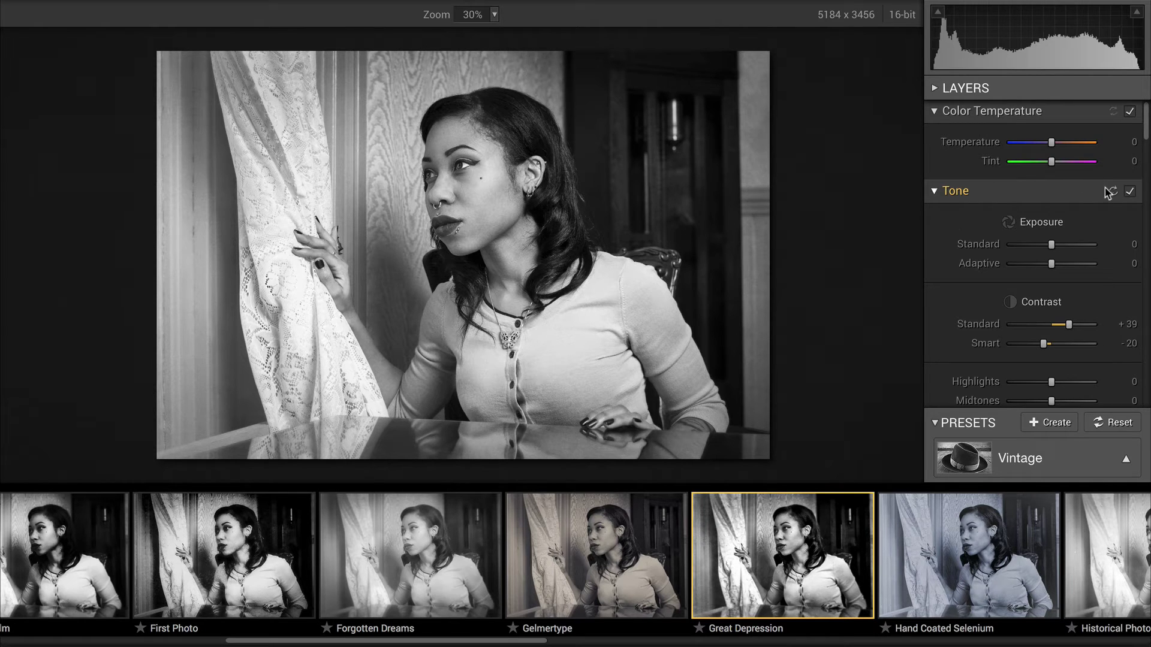
# Turn off the Grain adjustment that comes with the Great Depression preset.
pyautogui.moveTo(1147, 136); pyautogui.dragTo(1118, 344)
pyautogui.scroll(-5, 1117, 351)
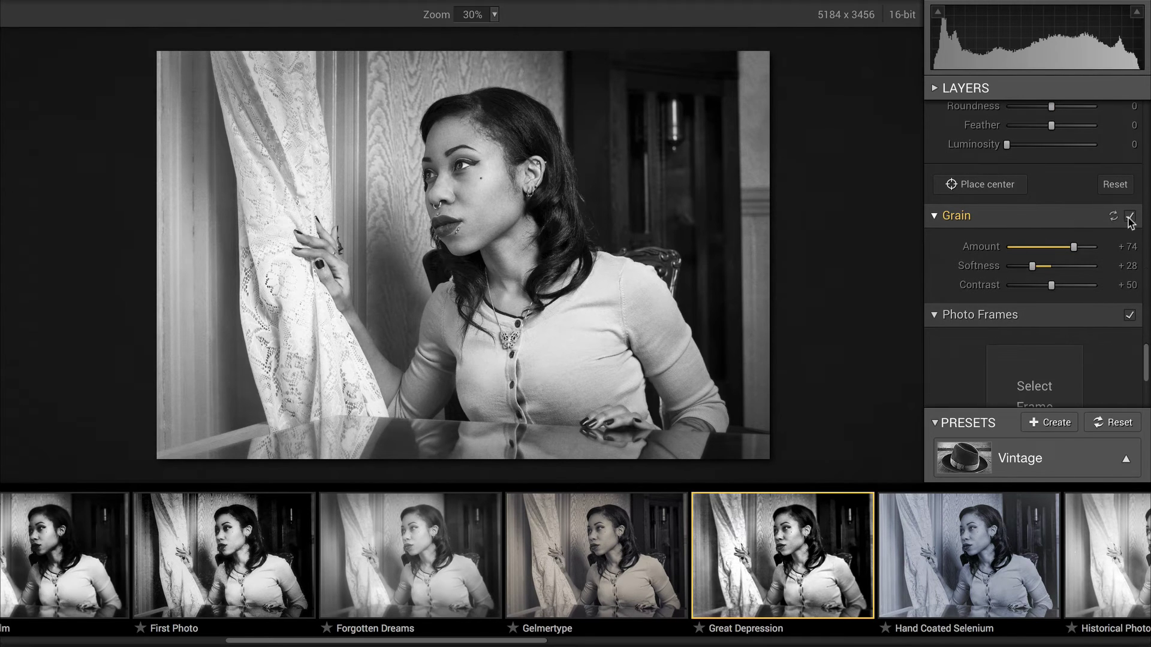
pyautogui.click(1130, 217)
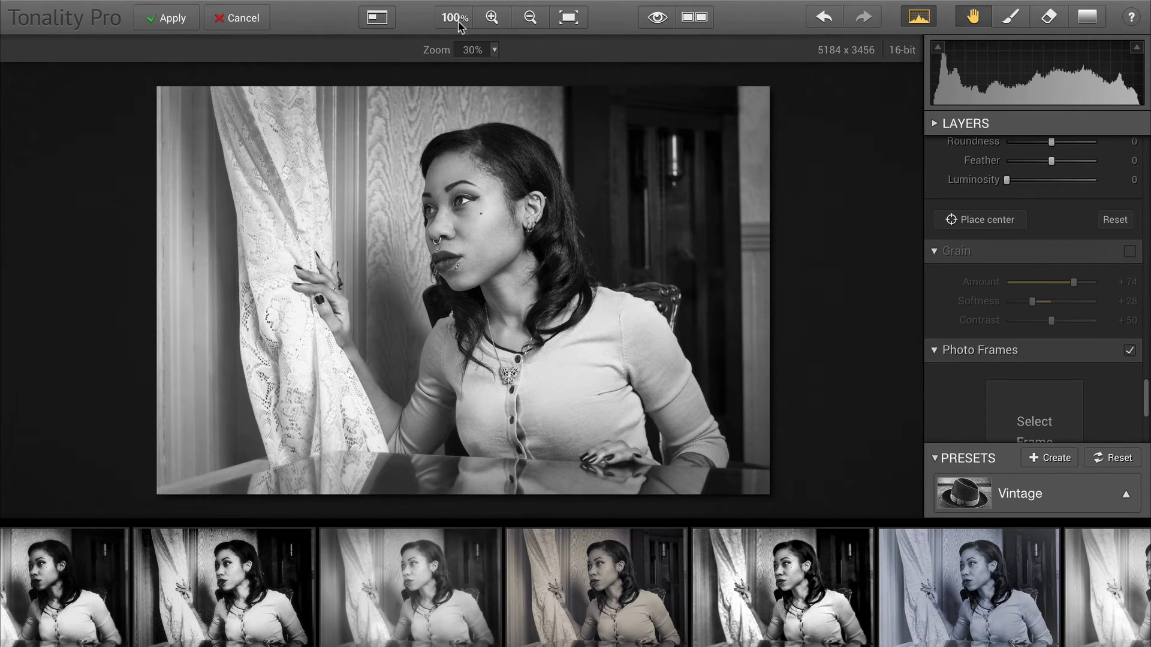
# Compare the portrait with and without grain at 100% zoom, leave grain off and return to the full view.
pyautogui.click(456, 18)
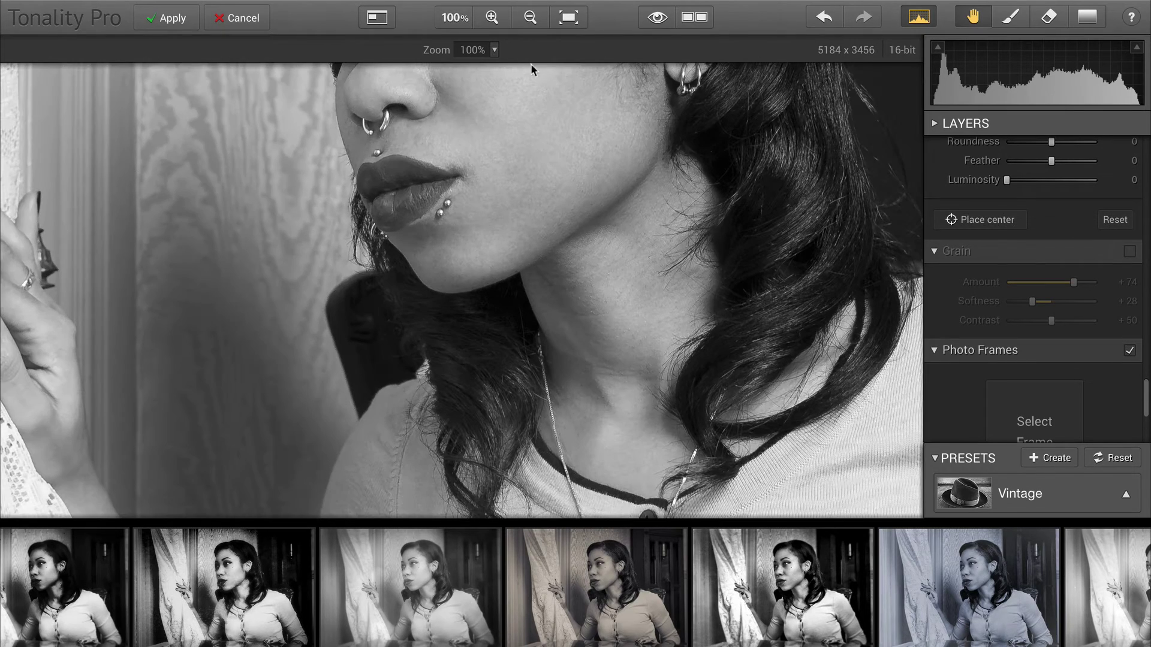
pyautogui.click(1129, 253)
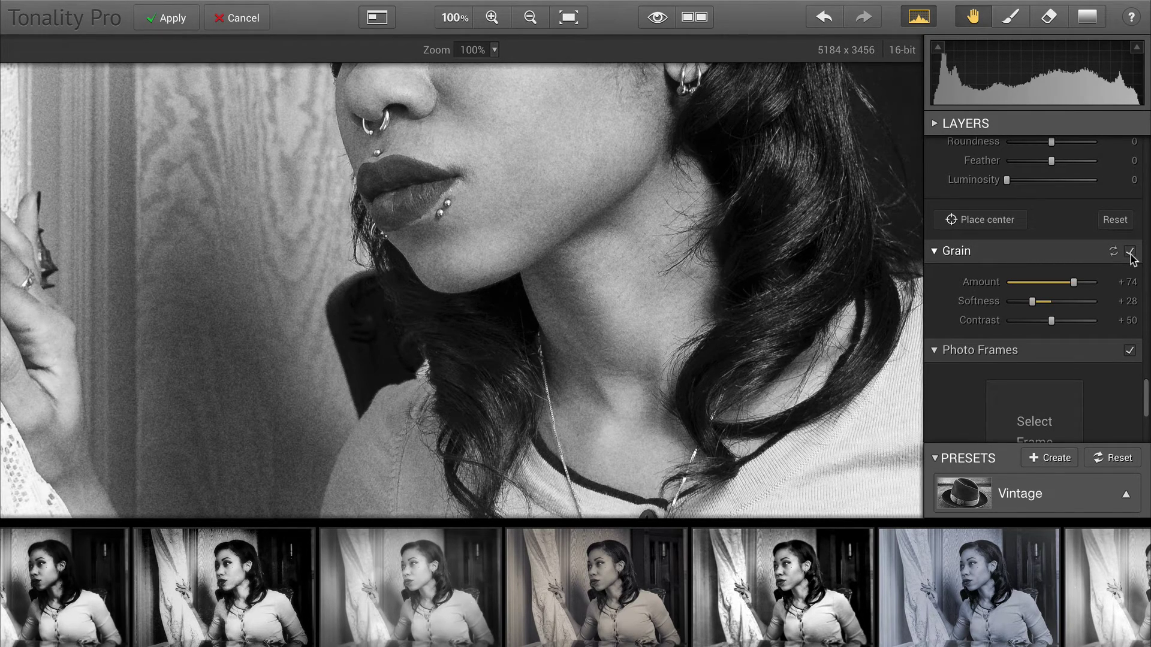
pyautogui.click(1131, 253)
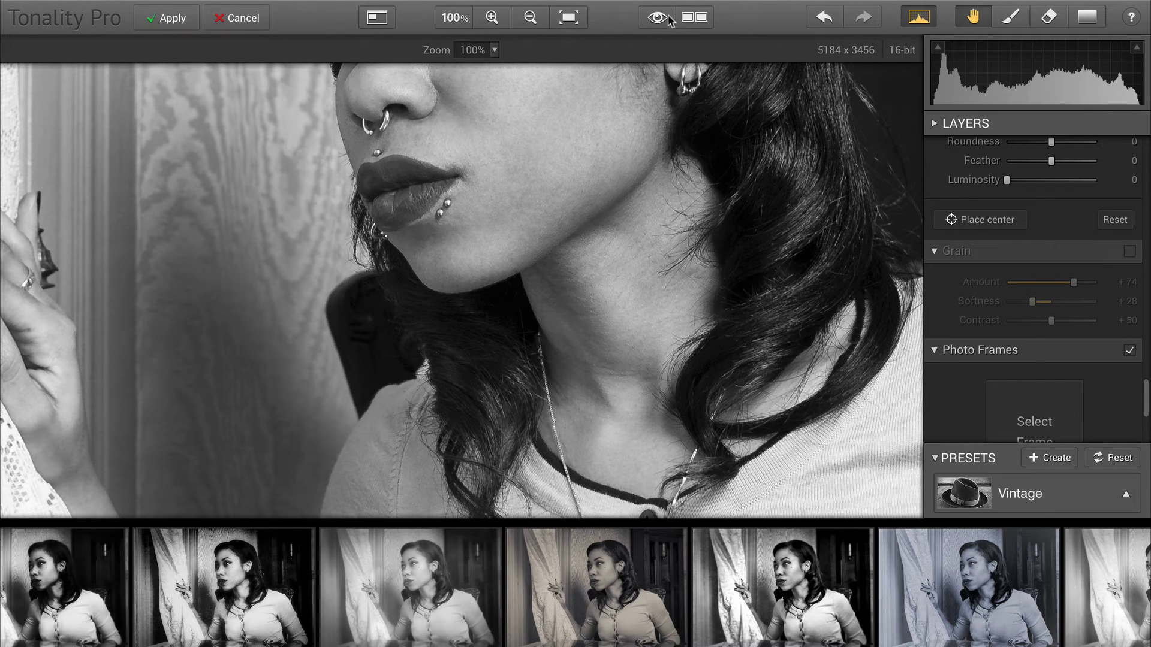
pyautogui.click(568, 17)
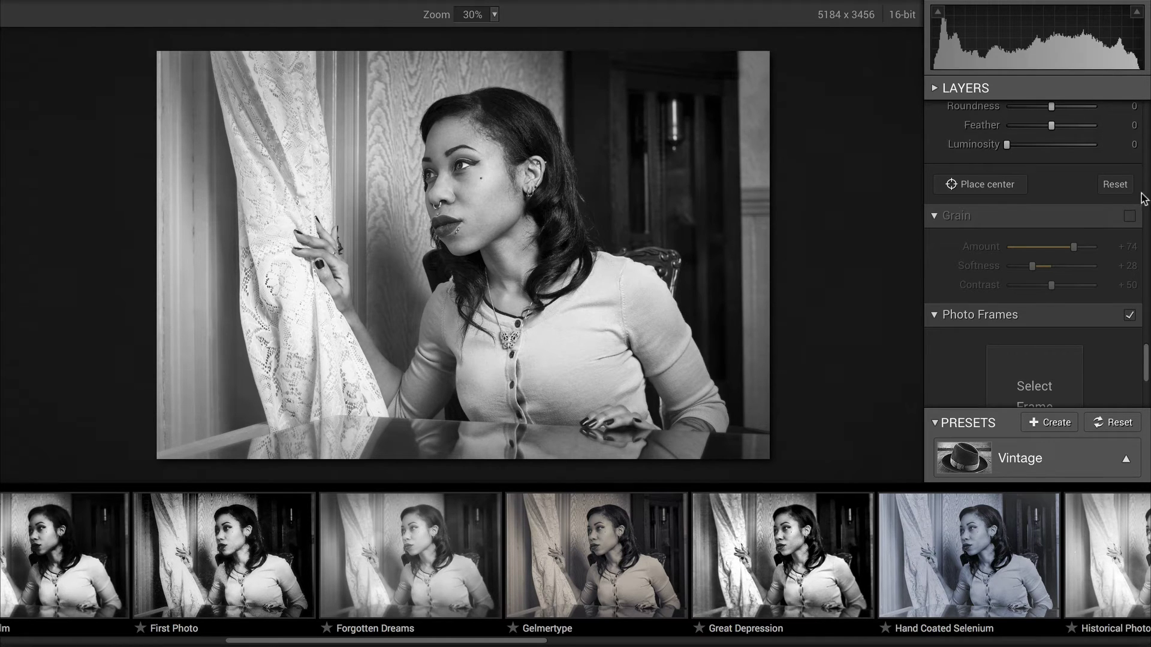
# Add a new adjustment layer and set its Highlights to -100 and Midtones to -44.
pyautogui.click(933, 90)
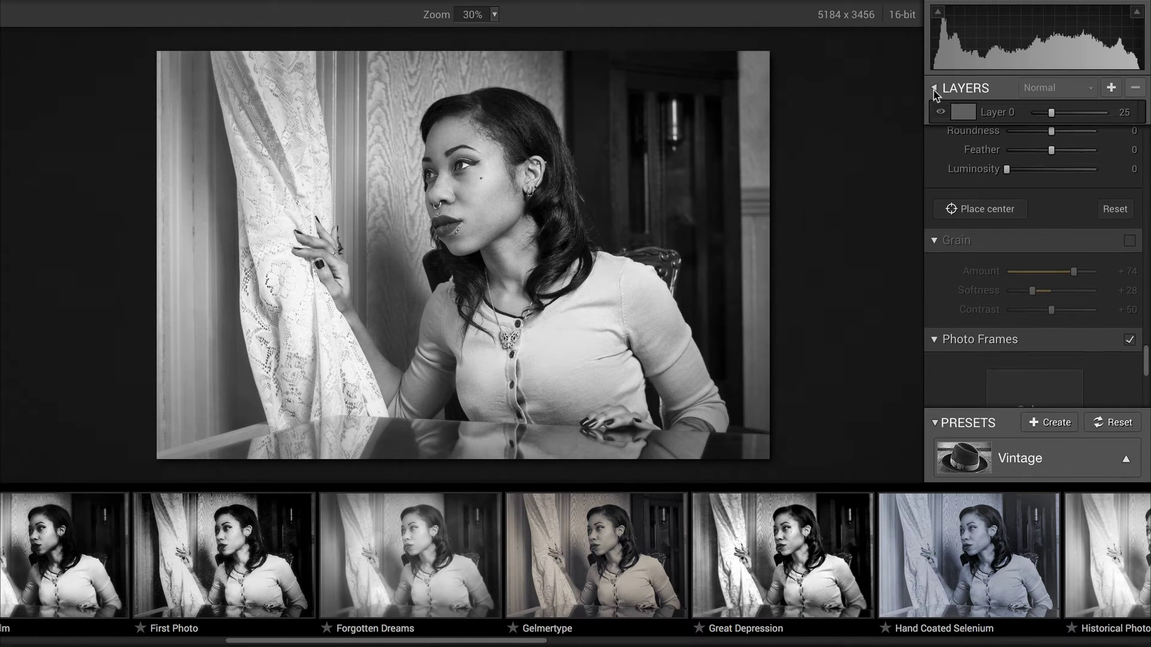
pyautogui.click(1111, 89)
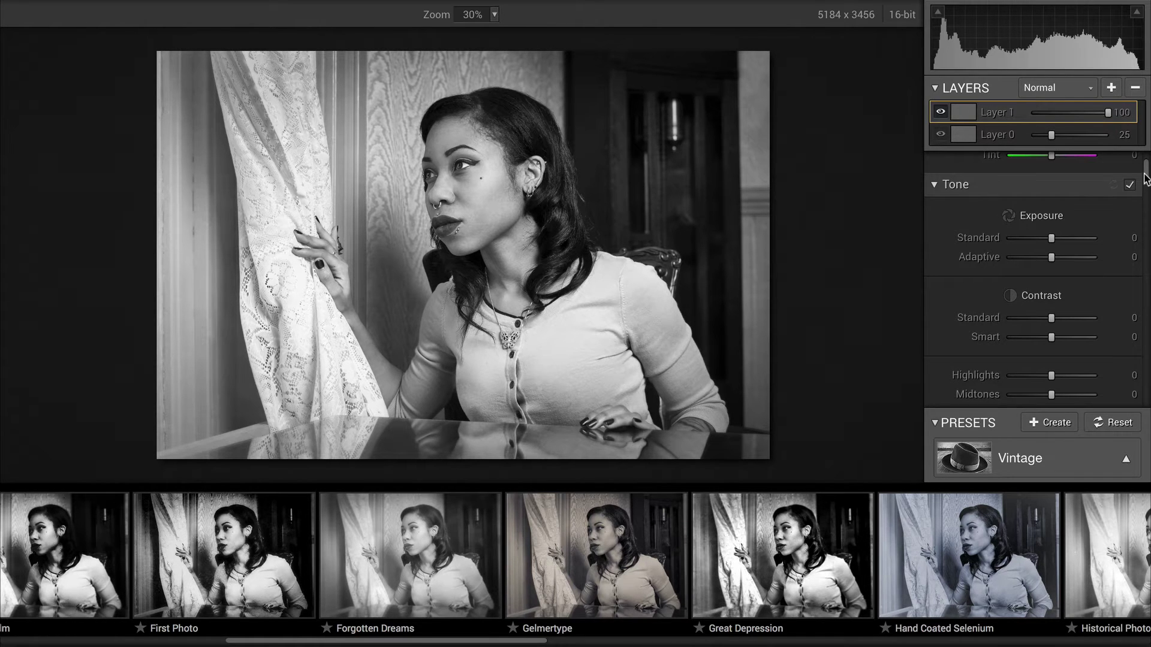
pyautogui.scroll(-2, 1147, 179)
pyautogui.scroll(4, 1147, 171)
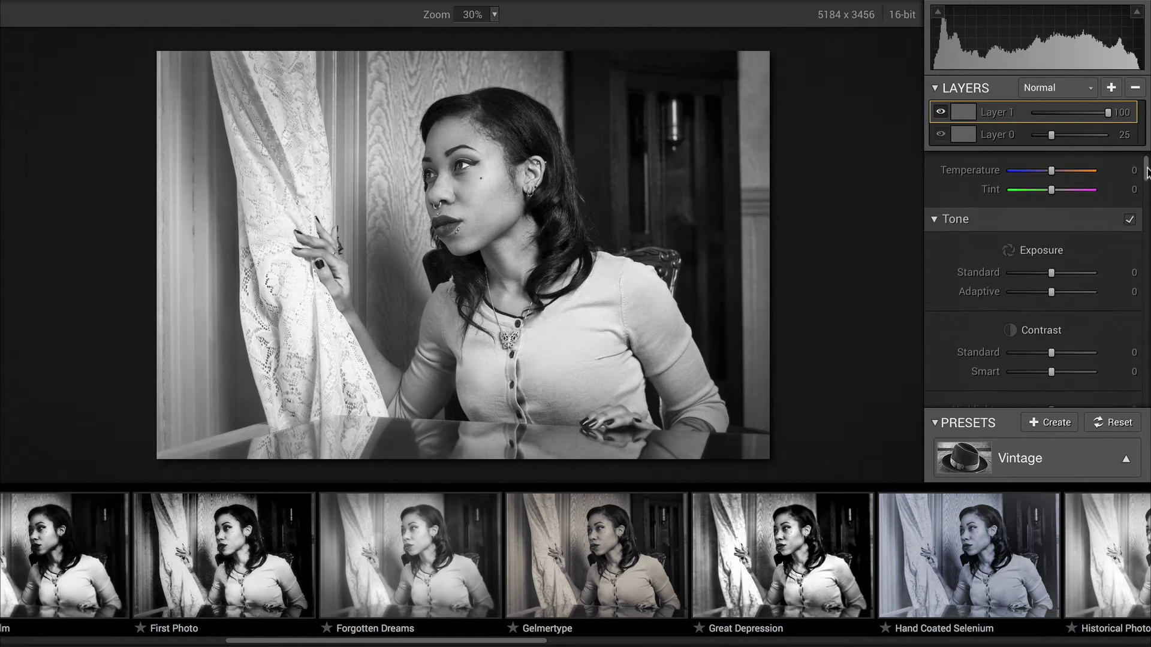
pyautogui.moveTo(1147, 162); pyautogui.dragTo(1147, 196)
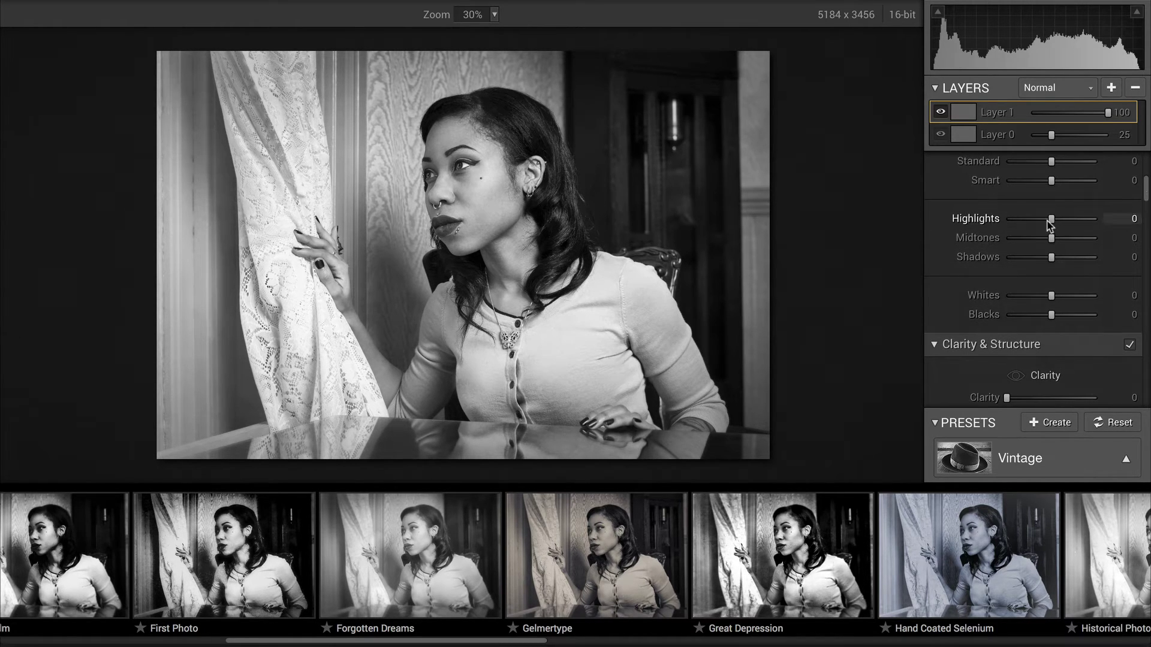
pyautogui.moveTo(1050, 219); pyautogui.dragTo(1000, 210)
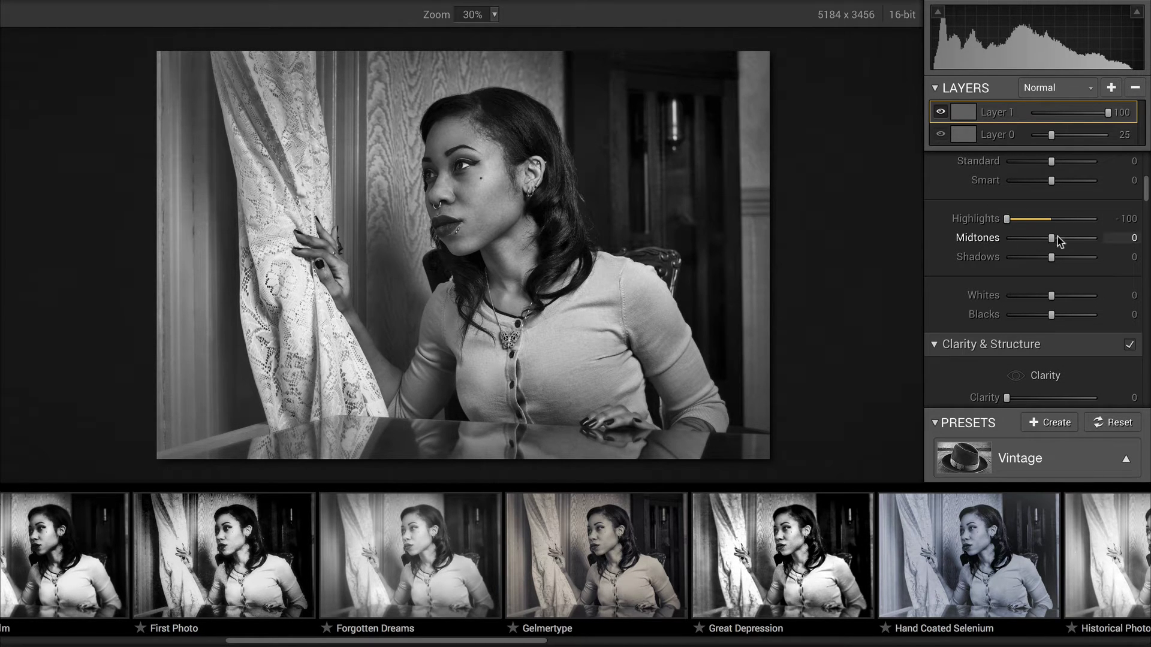
pyautogui.moveTo(1051, 237); pyautogui.dragTo(1032, 236)
pyautogui.click(1031, 236)
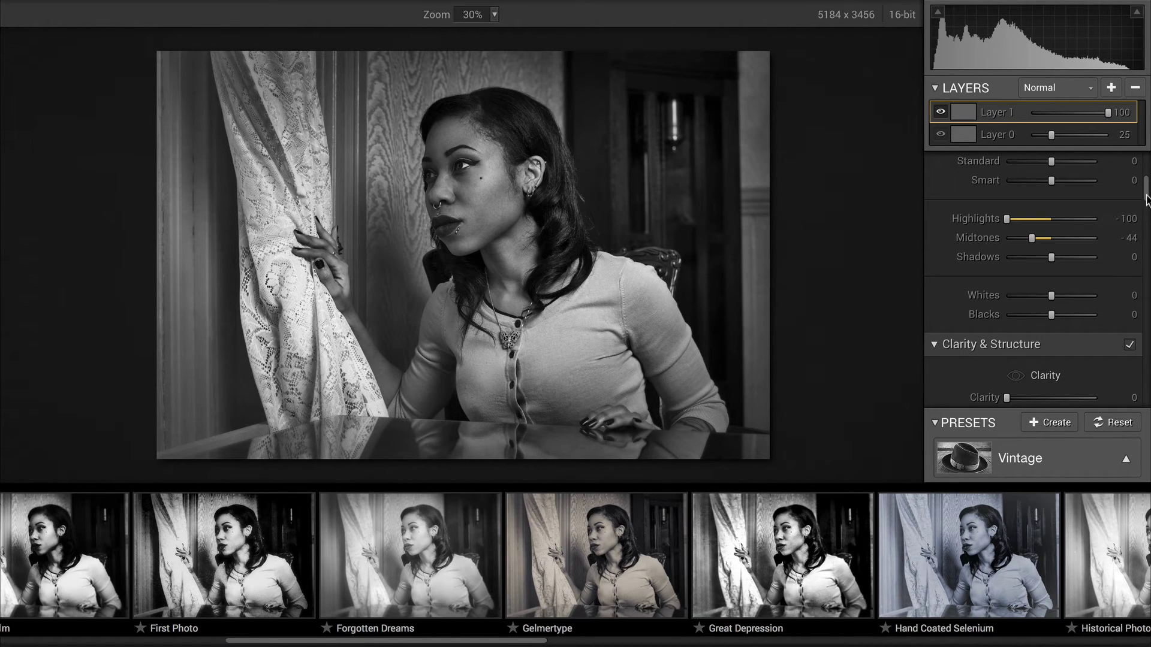
# Set the Whites of the new layer to -92.
pyautogui.scroll(-1, 1146, 201)
pyautogui.scroll(2, 1145, 192)
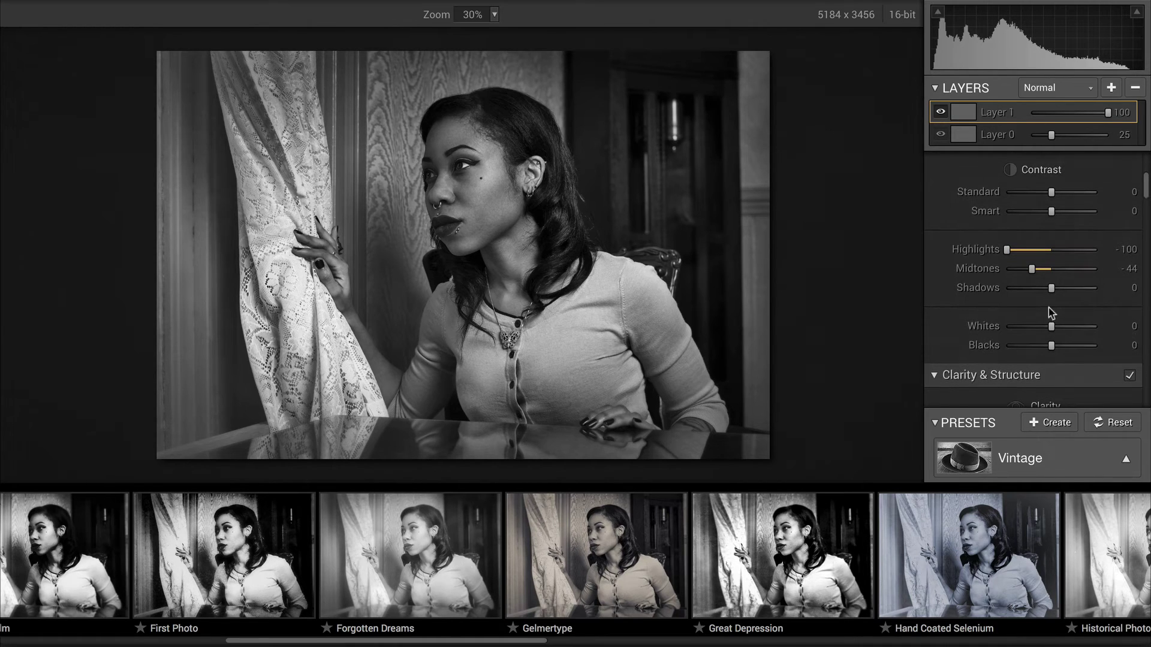
pyautogui.moveTo(1051, 327); pyautogui.dragTo(1011, 328)
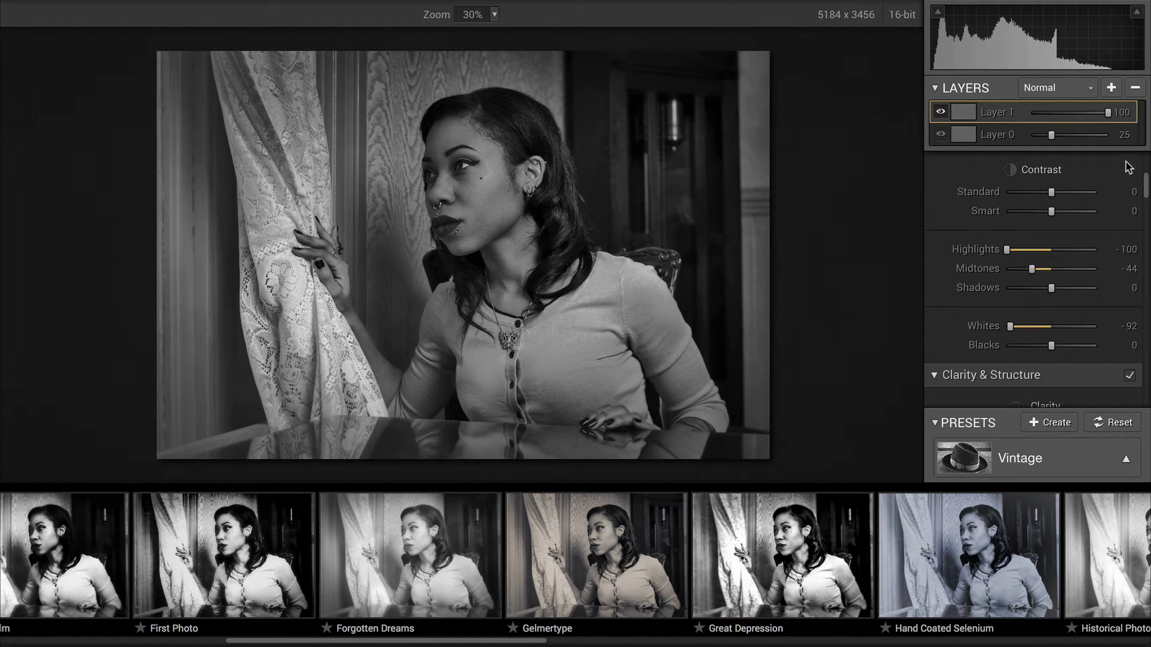
pyautogui.moveTo(1146, 186); pyautogui.dragTo(1146, 164)
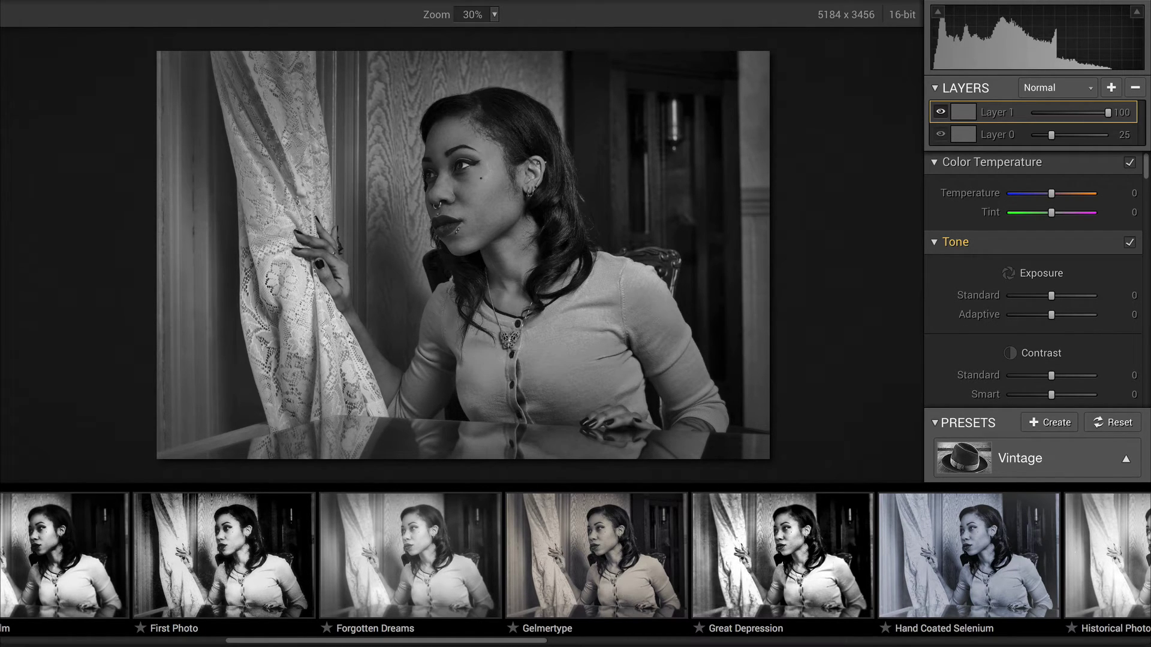
# Activate the mask brush and set it to size 123, opacity 17 and softness 100.
pyautogui.press('b')
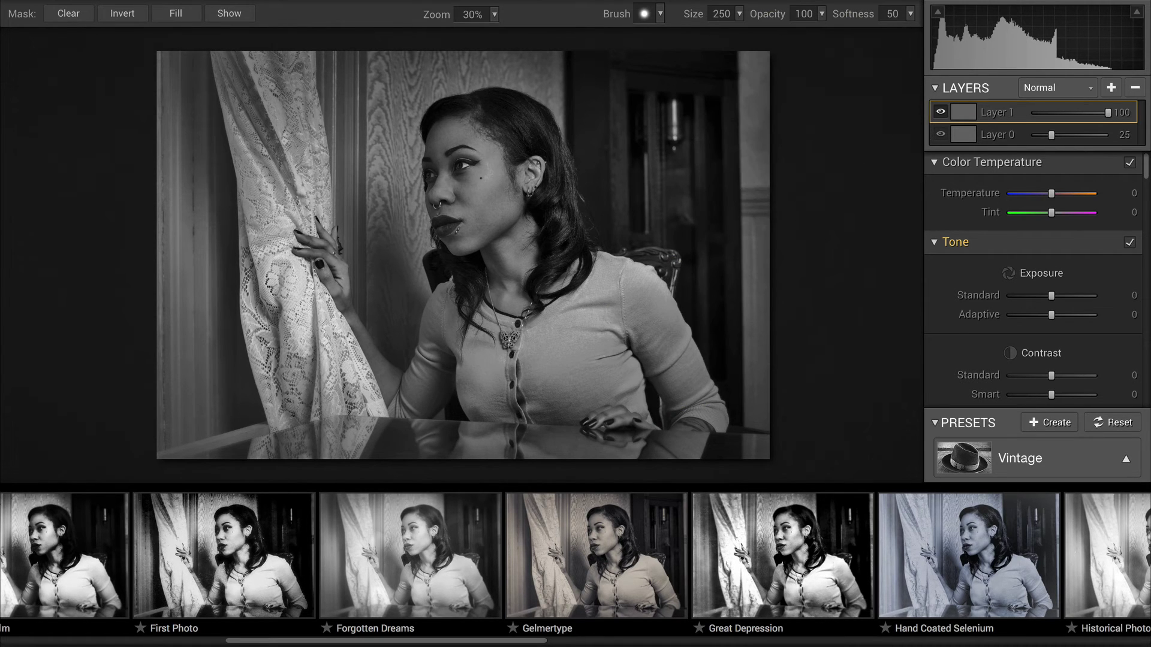
pyautogui.click(821, 13)
pyautogui.moveTo(832, 28); pyautogui.dragTo(760, 28)
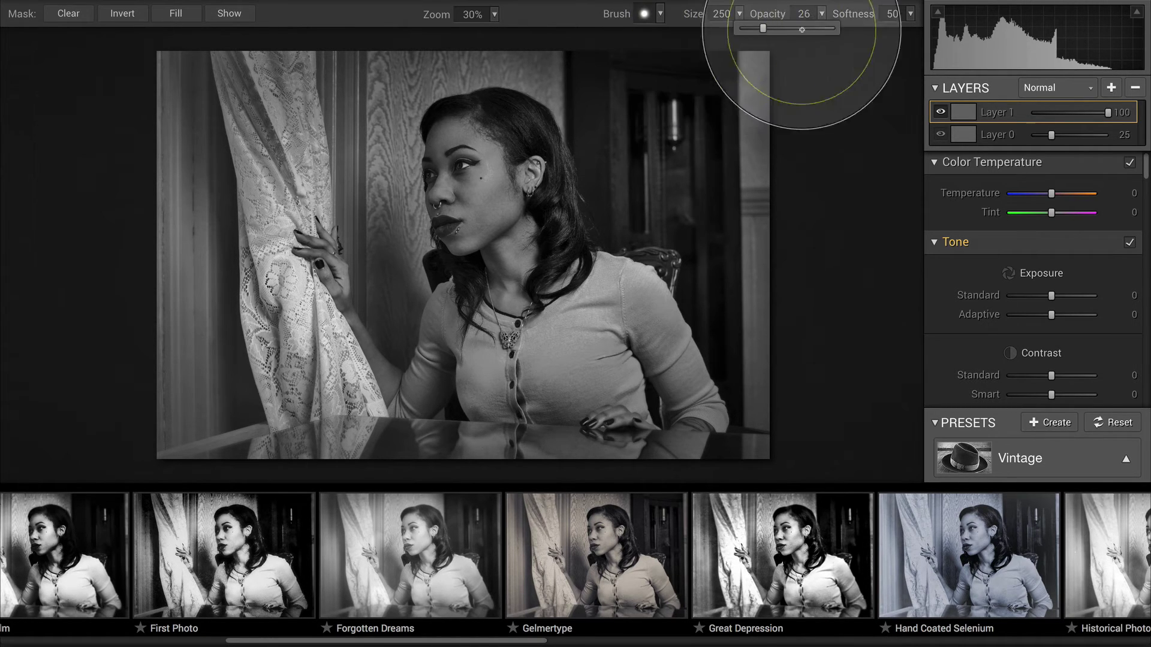
pyautogui.click(911, 13)
pyautogui.moveTo(875, 30); pyautogui.dragTo(922, 28)
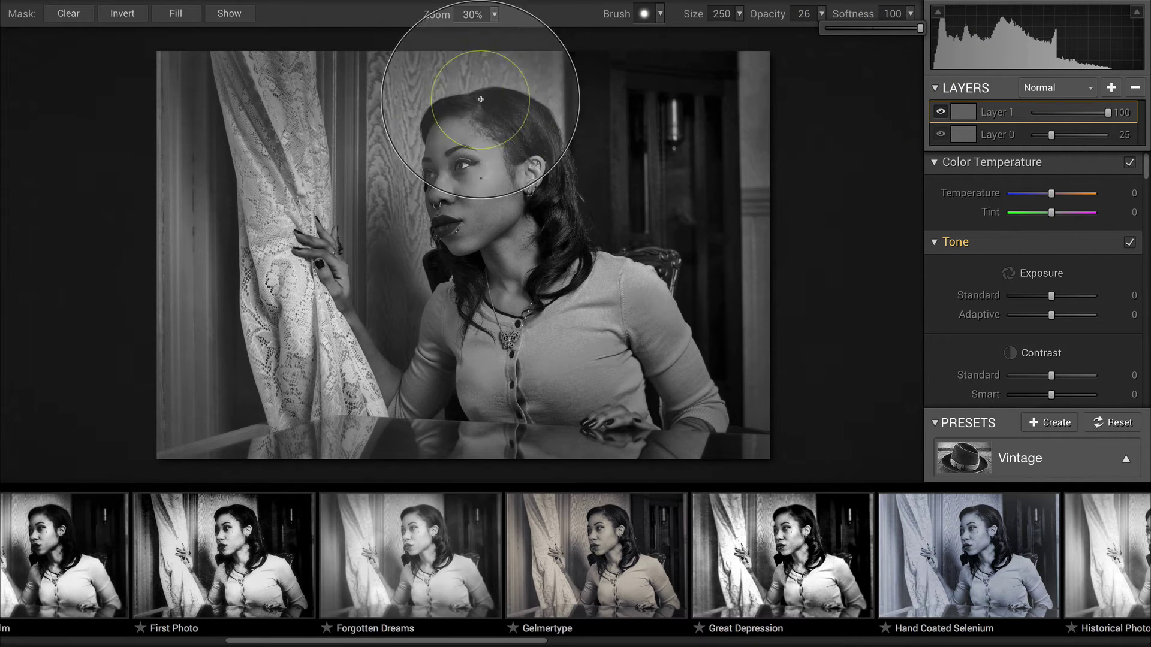
pyautogui.click(660, 14)
pyautogui.moveTo(658, 55); pyautogui.dragTo(647, 56)
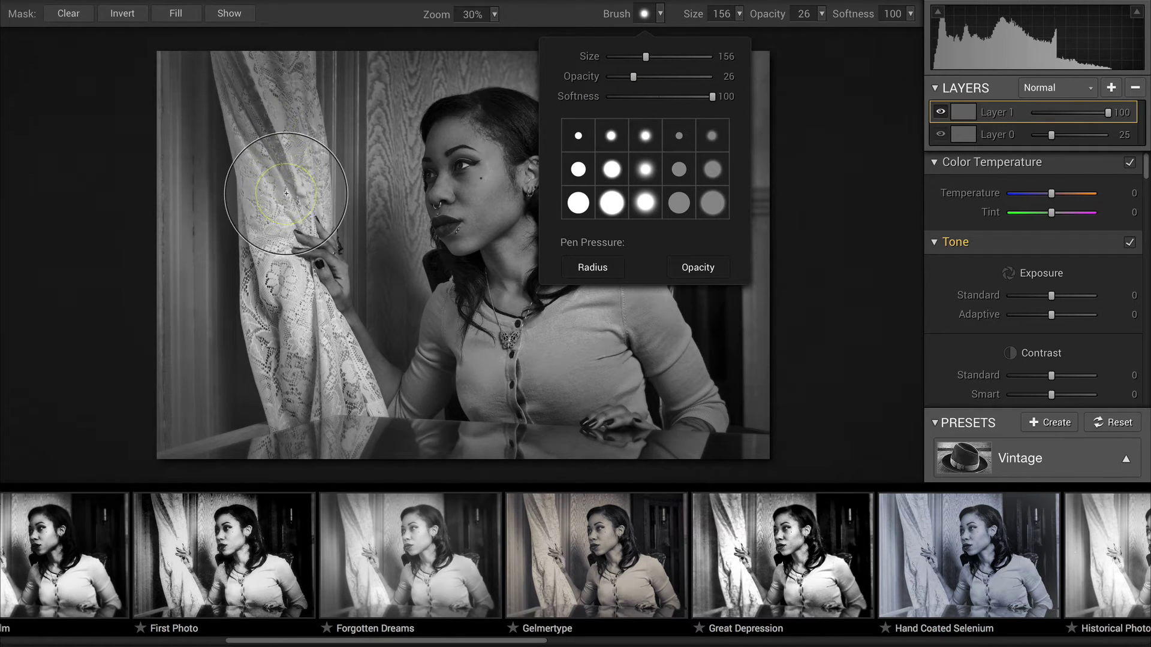
pyautogui.moveTo(645, 56); pyautogui.dragTo(634, 56)
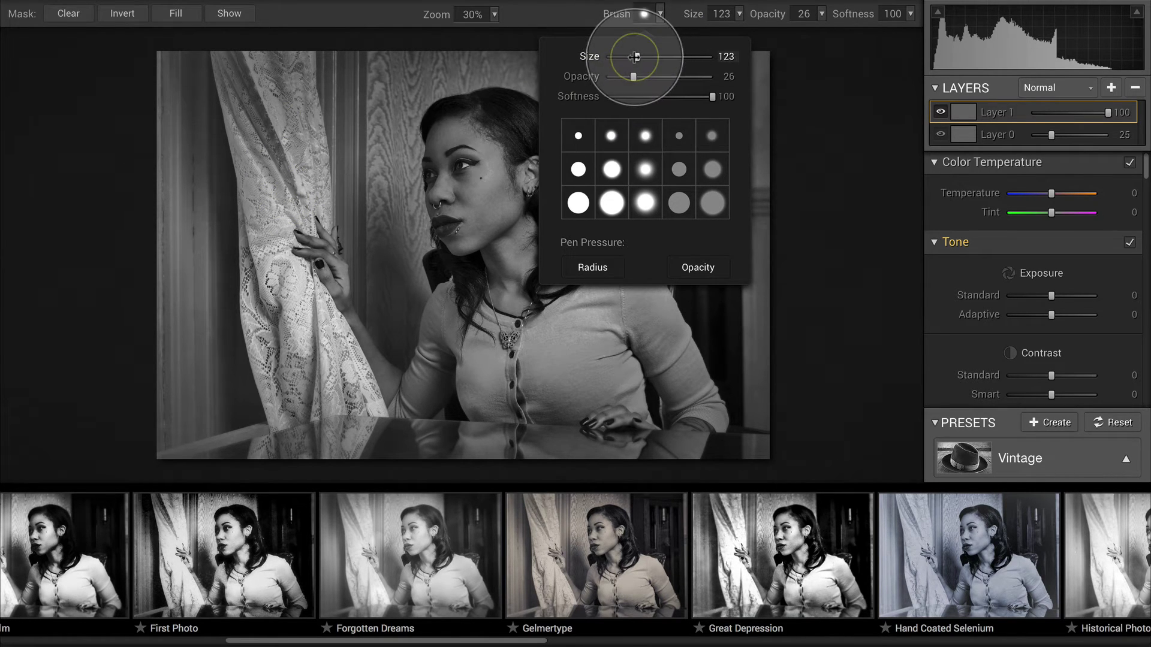
pyautogui.click(821, 14)
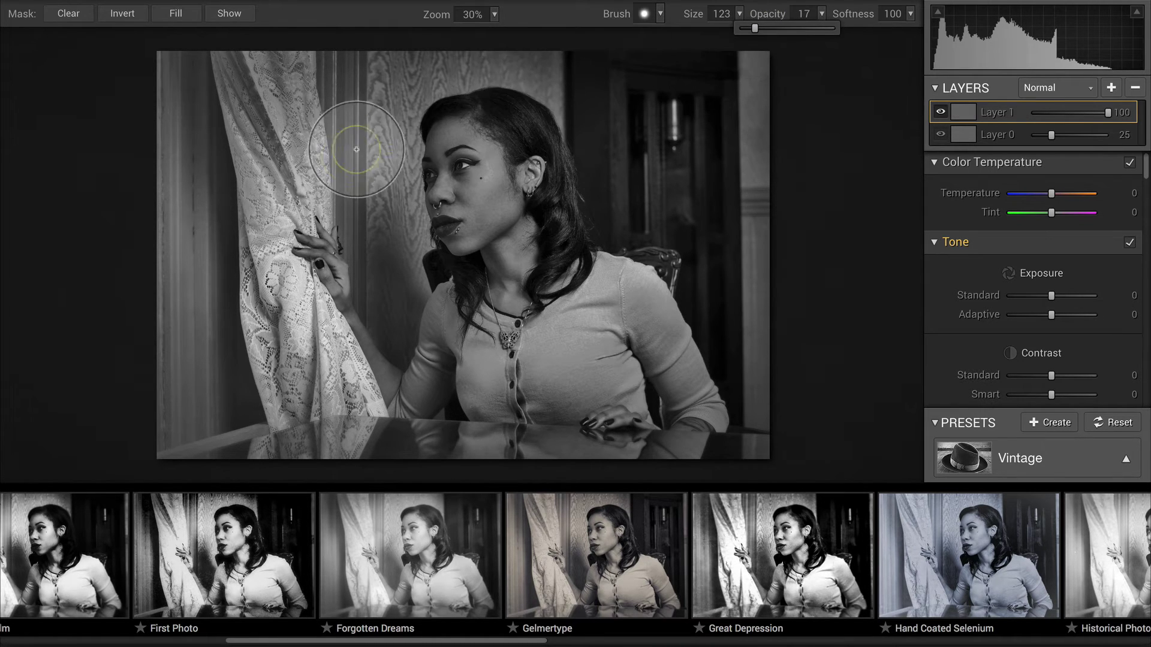
# Paint the new layer's darkening over the bright lace curtain, reduce the layer opacity to 82 and apply the effects.
pyautogui.click(288, 198)
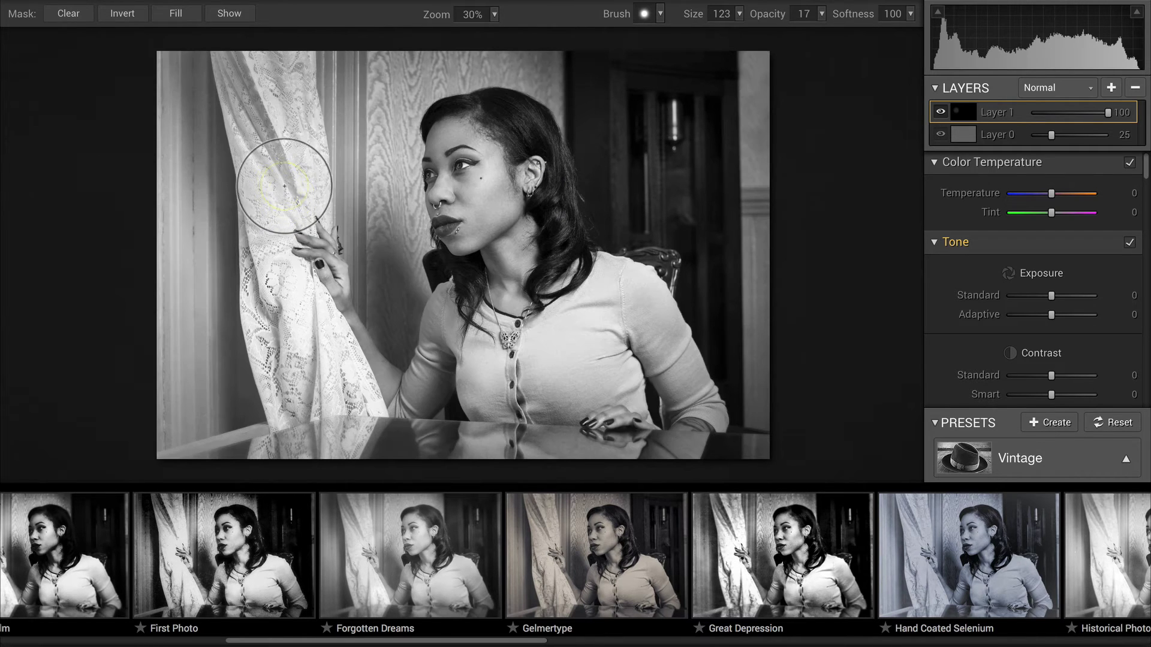
pyautogui.moveTo(293, 192)
pyautogui.mouseDown()
pyautogui.moveTo(273, 244)
pyautogui.moveTo(290, 339)
pyautogui.moveTo(312, 378)
pyautogui.moveTo(260, 311)
pyautogui.moveTo(275, 304)
pyautogui.moveTo(274, 340)
pyautogui.moveTo(287, 181)
pyautogui.moveTo(258, 90)
pyautogui.moveTo(284, 138)
pyautogui.moveTo(304, 363)
pyautogui.moveTo(286, 305)
pyautogui.moveTo(339, 401)
pyautogui.moveTo(272, 374)
pyautogui.moveTo(252, 306)
pyautogui.moveTo(346, 261)
pyautogui.mouseUp()
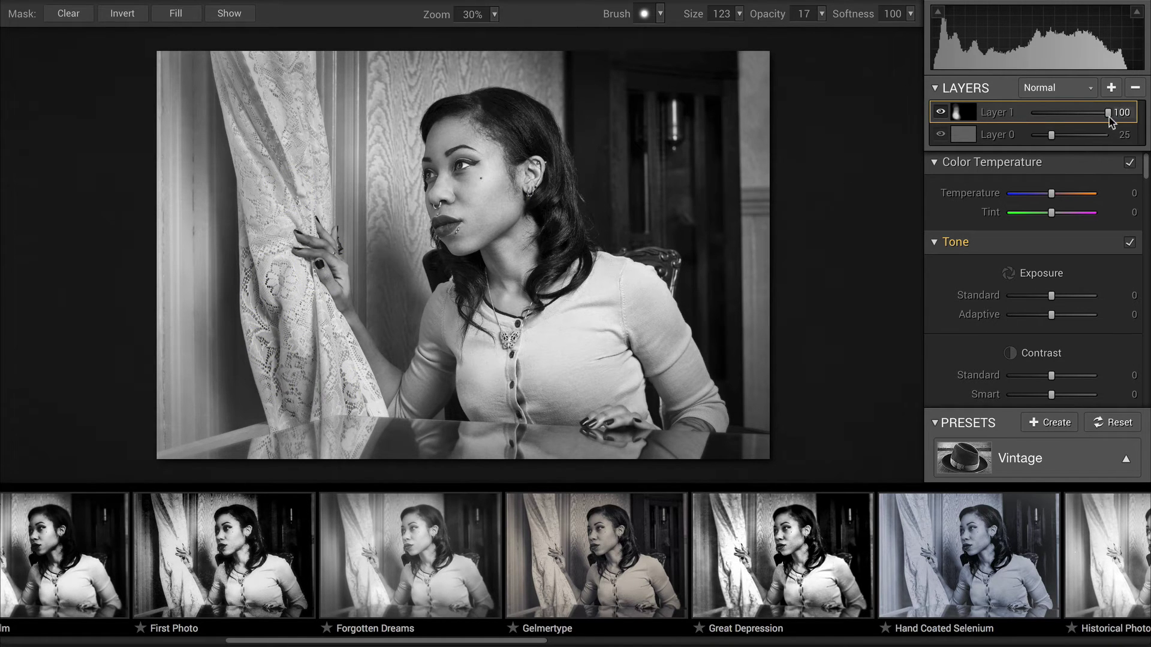
pyautogui.moveTo(1108, 117)
pyautogui.mouseDown()
pyautogui.moveTo(1029, 113)
pyautogui.moveTo(1092, 115)
pyautogui.mouseUp()
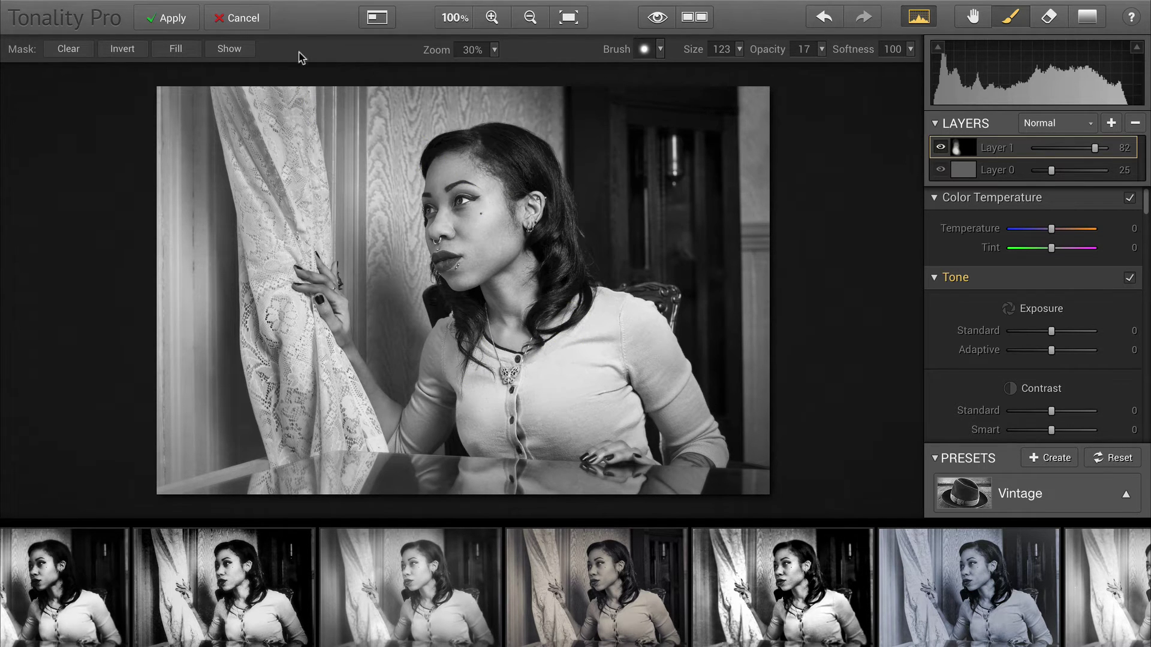
pyautogui.click(188, 18)
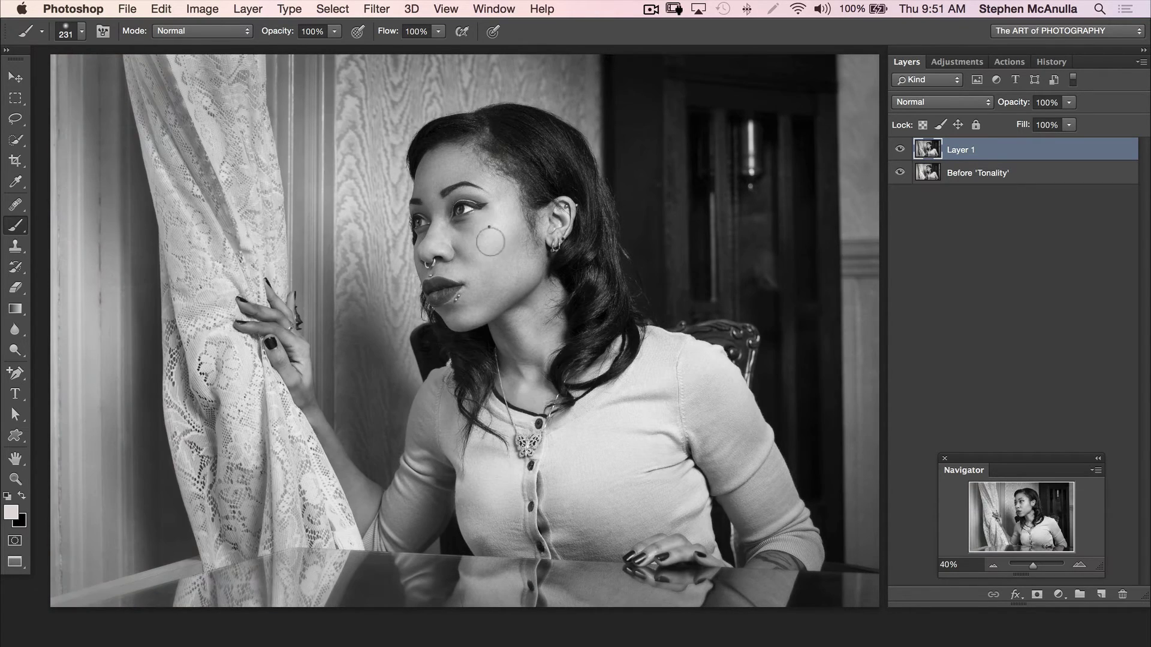
# Compare the image before and after the Tonality effect by toggling Layer 1's visibility, first in full view and then on the face at 100%.
pyautogui.click(899, 151)
pyautogui.click(899, 150)
pyautogui.press('super+equal')
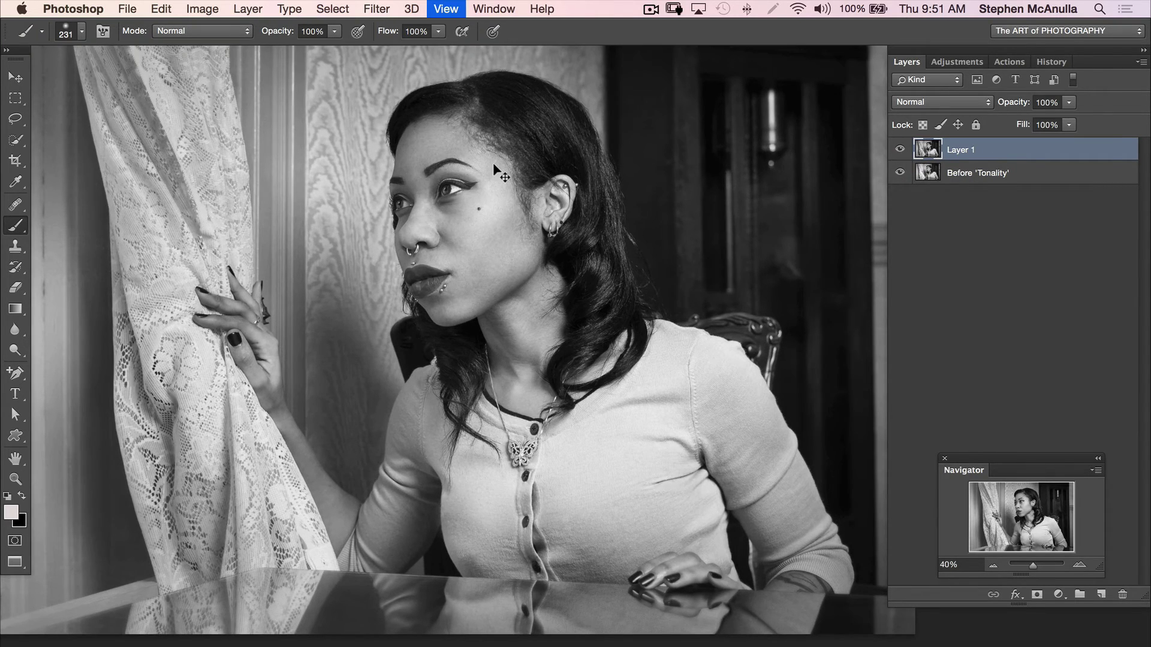
pyautogui.press('super+equal')
pyautogui.press('super+equal')
pyautogui.press('super+equal')
pyautogui.scroll(5, 456, 335)
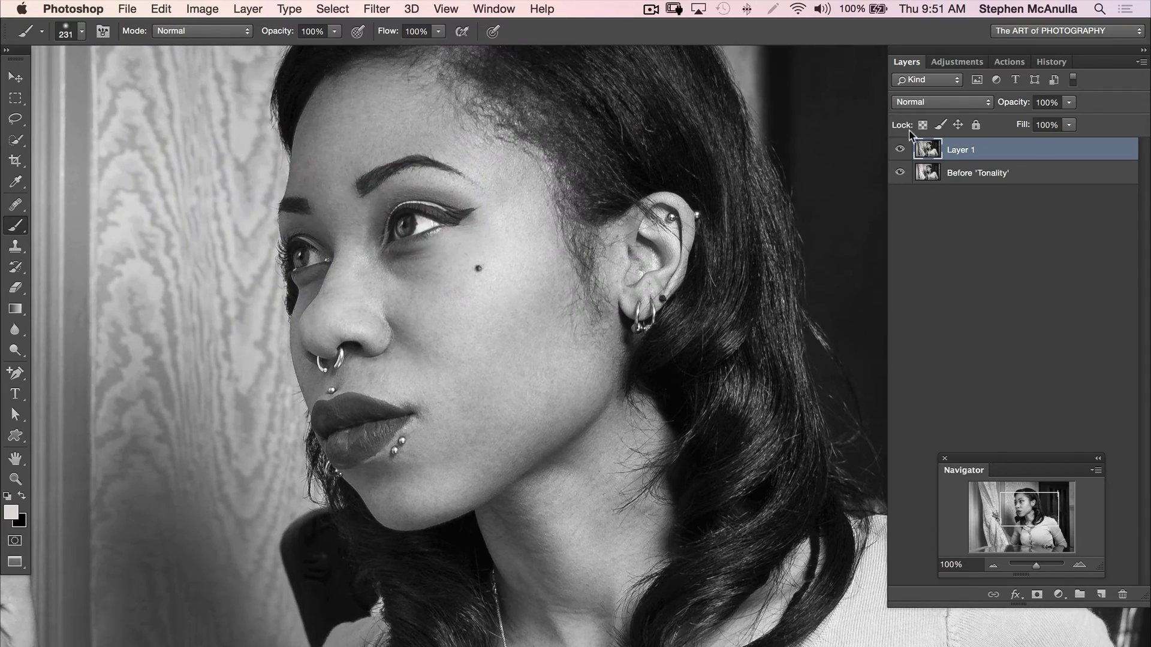
pyautogui.click(898, 149)
pyautogui.click(899, 149)
pyautogui.click(900, 149)
pyautogui.click(900, 149)
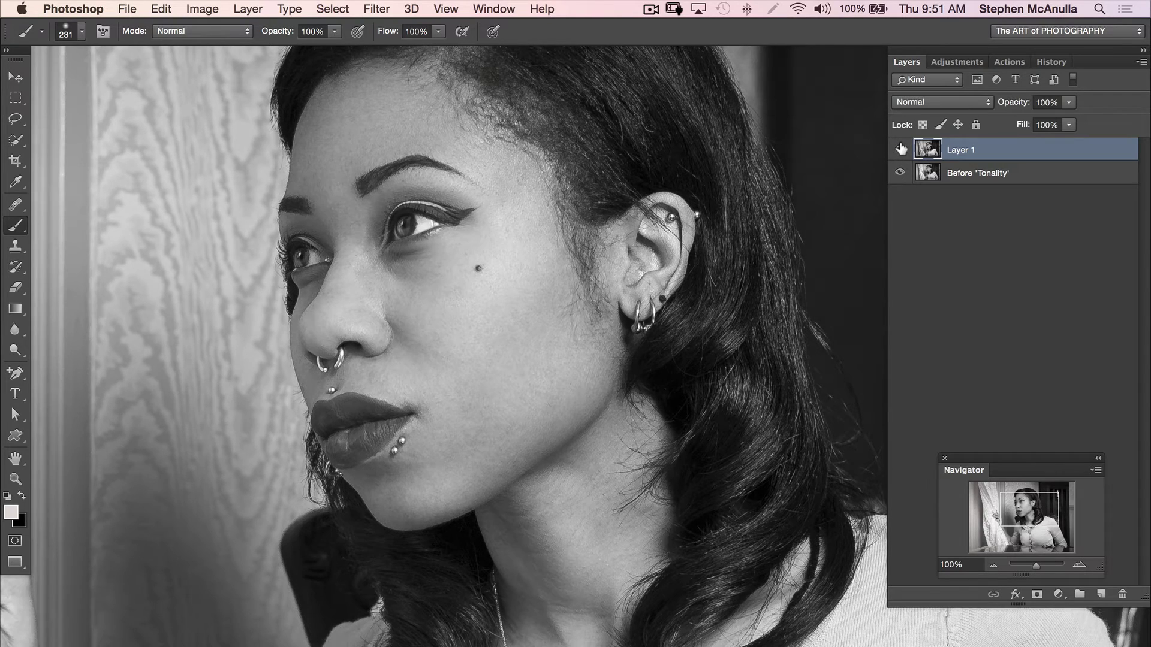
pyautogui.click(899, 150)
pyautogui.click(900, 149)
pyautogui.click(900, 149)
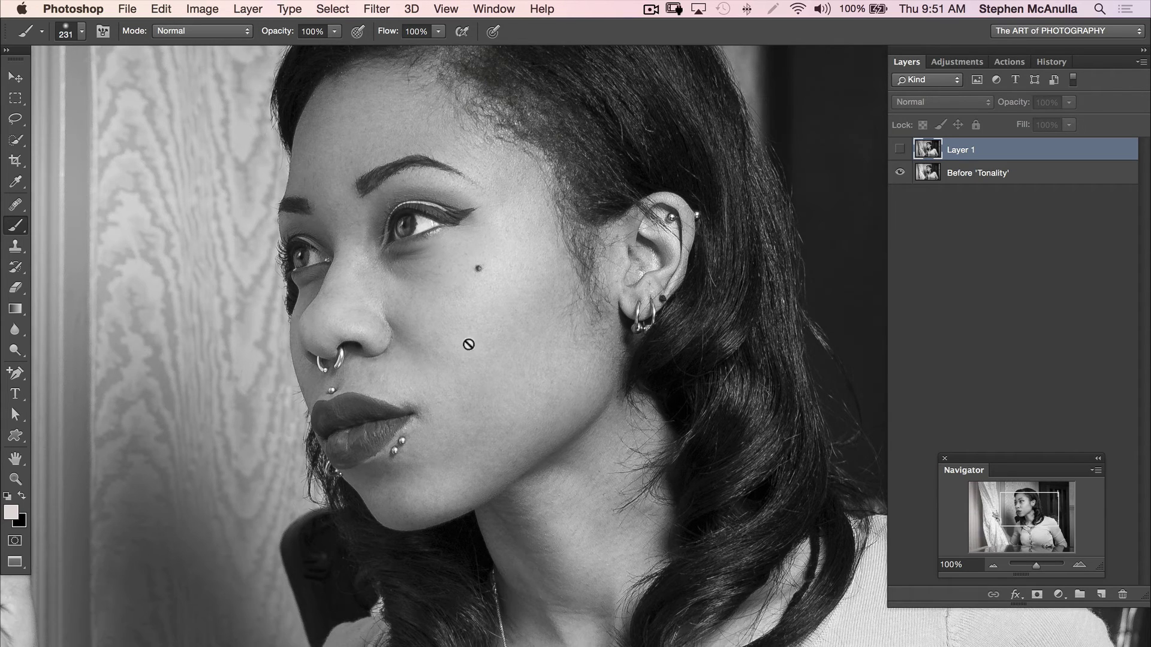
pyautogui.click(899, 149)
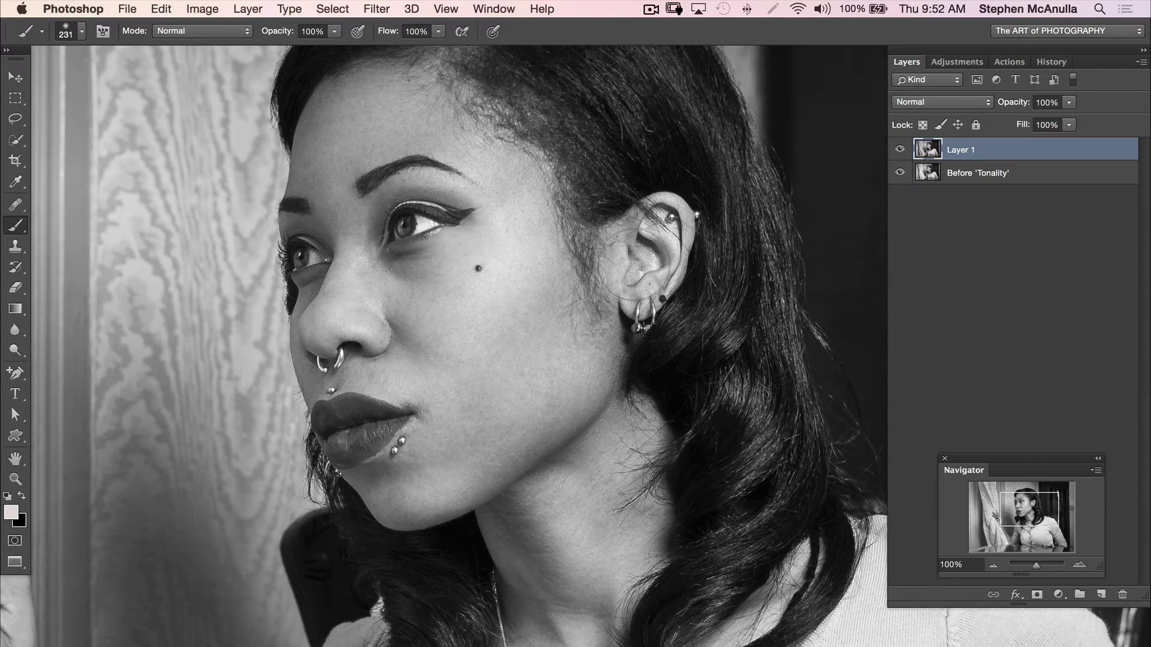
# Duplicate Layer 1 and open the copy in the Tonality Pro filter.
pyautogui.click(953, 565)
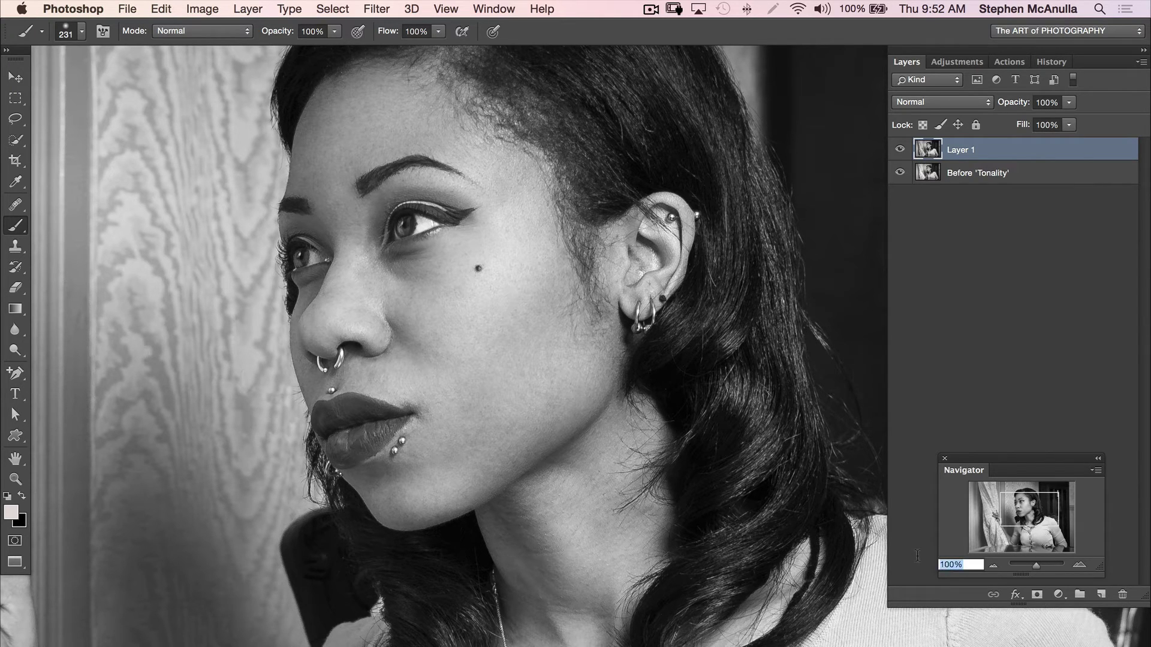
pyautogui.write('40')
pyautogui.press('Return')
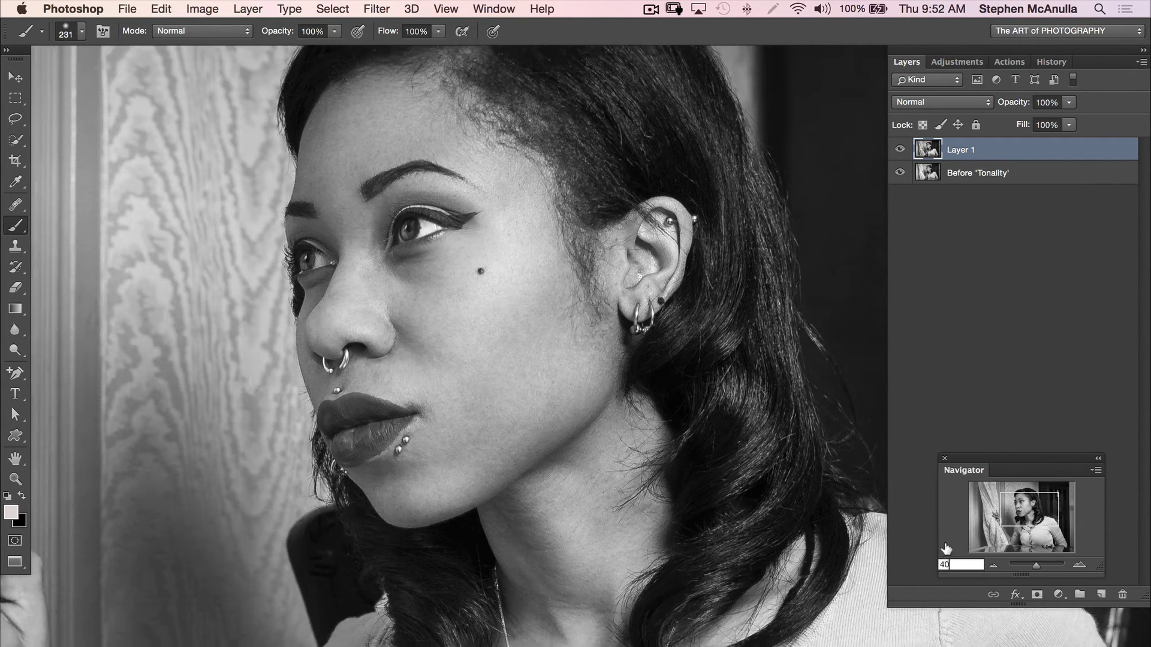
pyautogui.moveTo(670, 327); pyautogui.dragTo(549, 283)
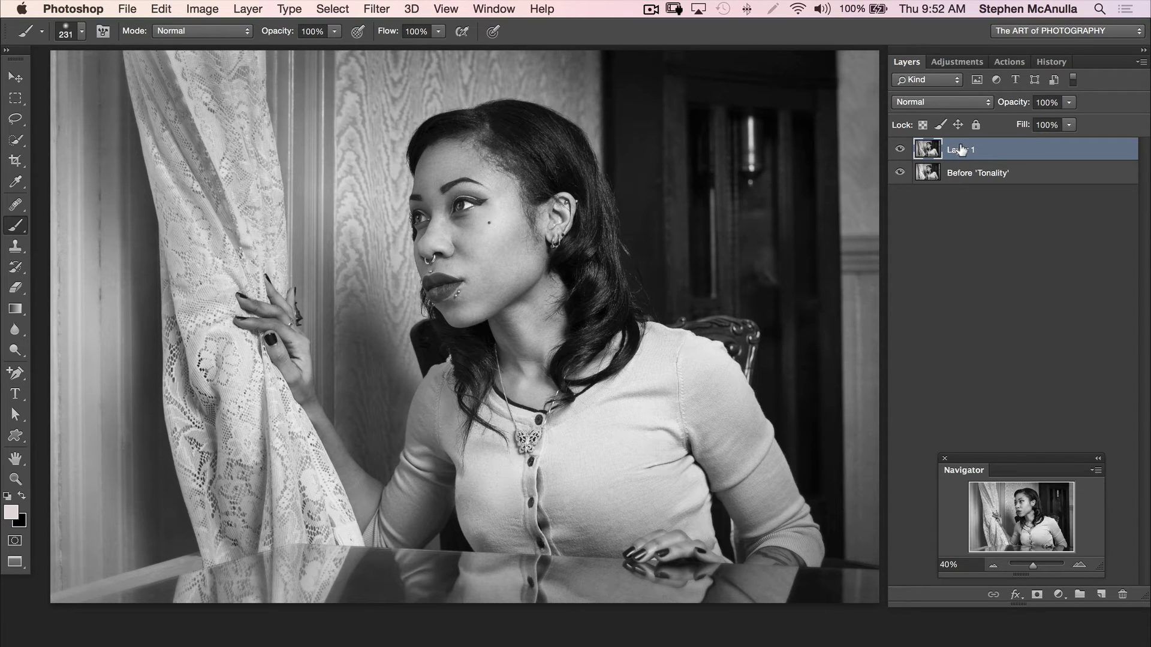
pyautogui.press('super+j')
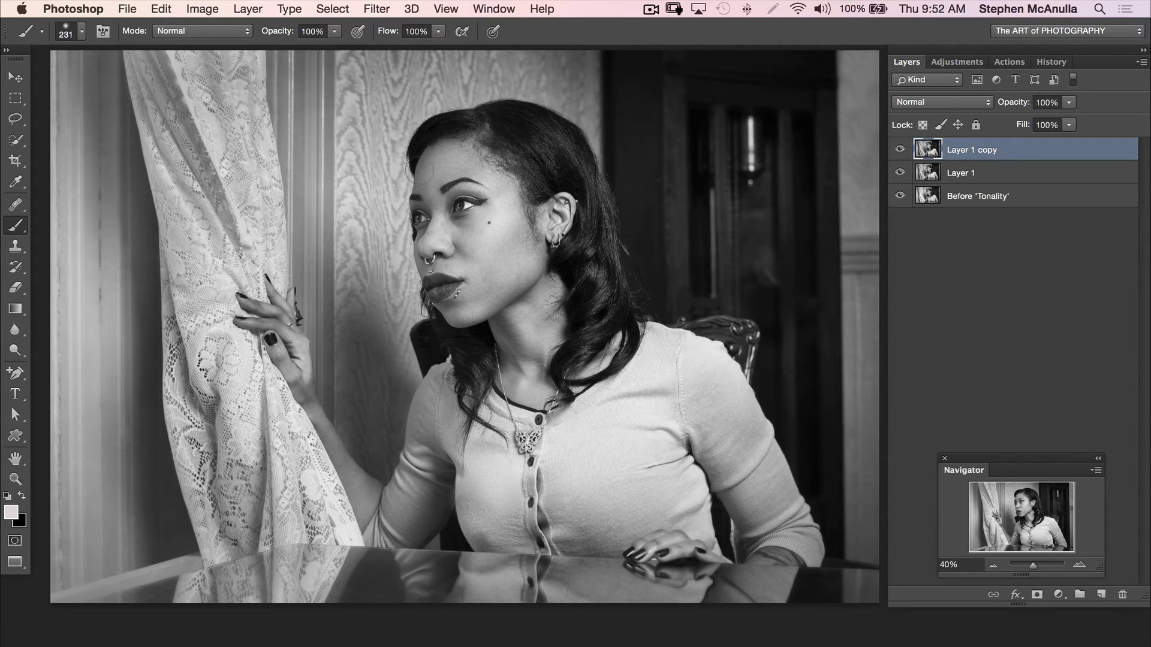
pyautogui.click(376, 9)
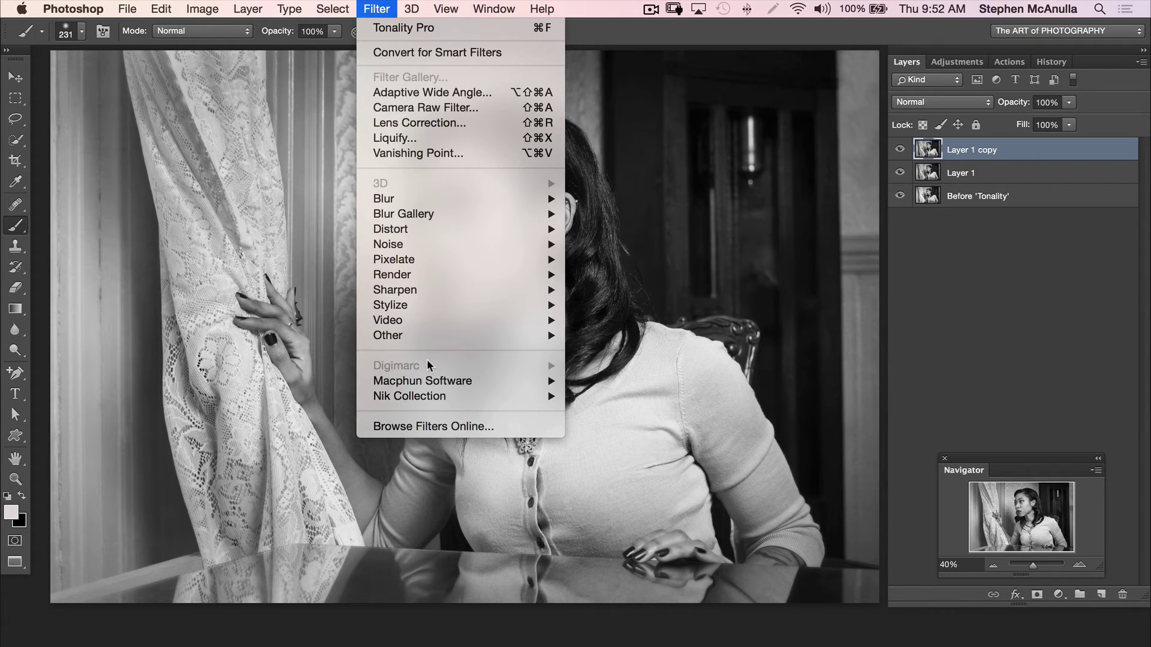
pyautogui.moveTo(440, 385)
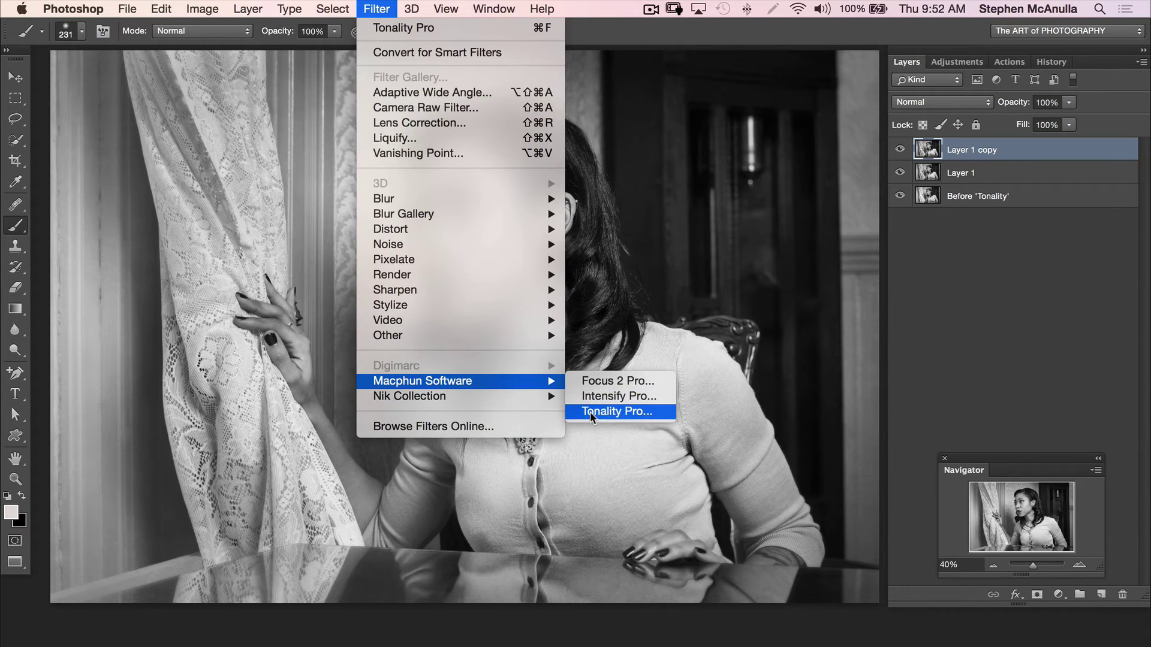
pyautogui.click(618, 411)
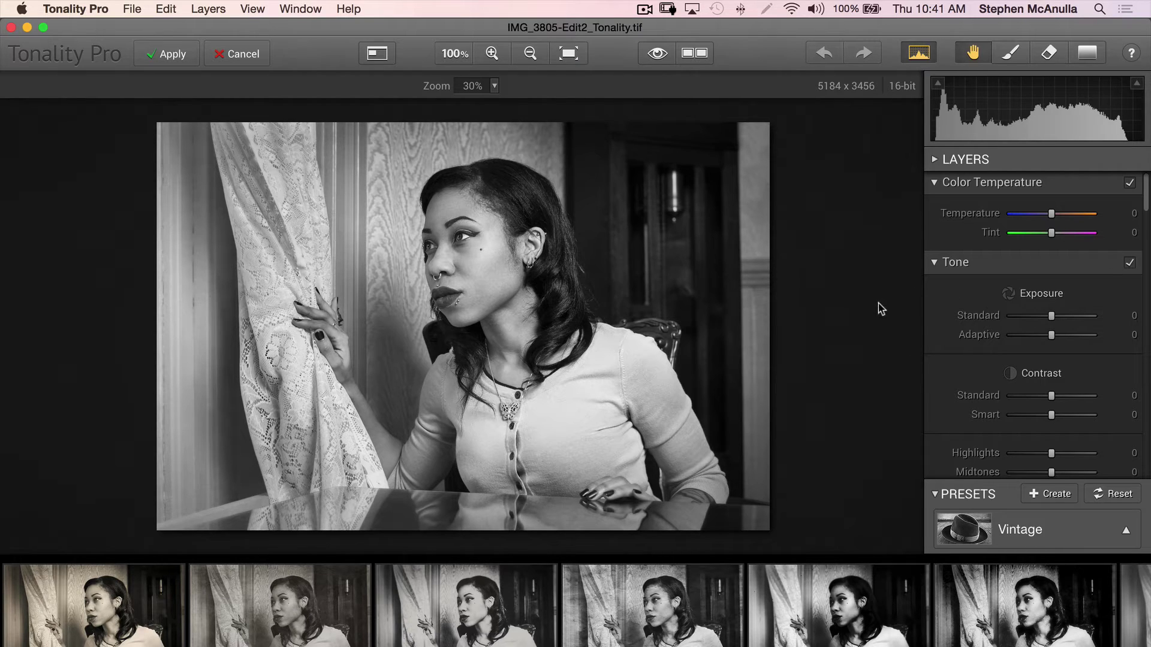
# Try a vignette on a new layer with Amount -100, Size +34, Feather +31 and Luminosity +27.
pyautogui.click(942, 159)
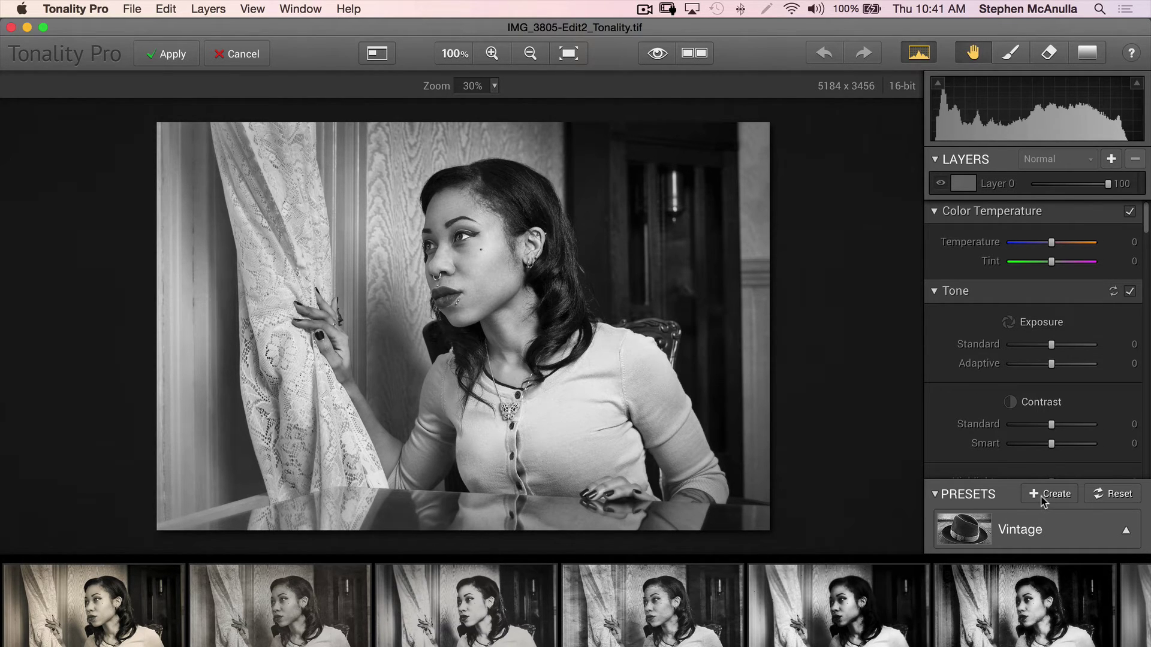
pyautogui.click(1065, 530)
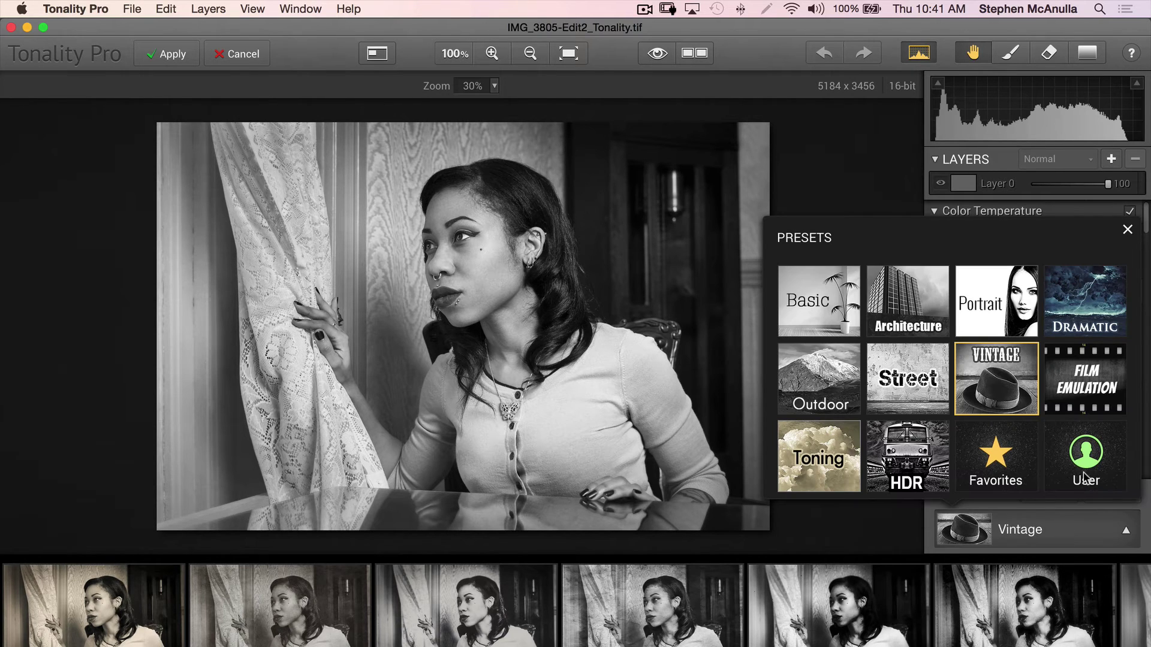
pyautogui.click(1070, 533)
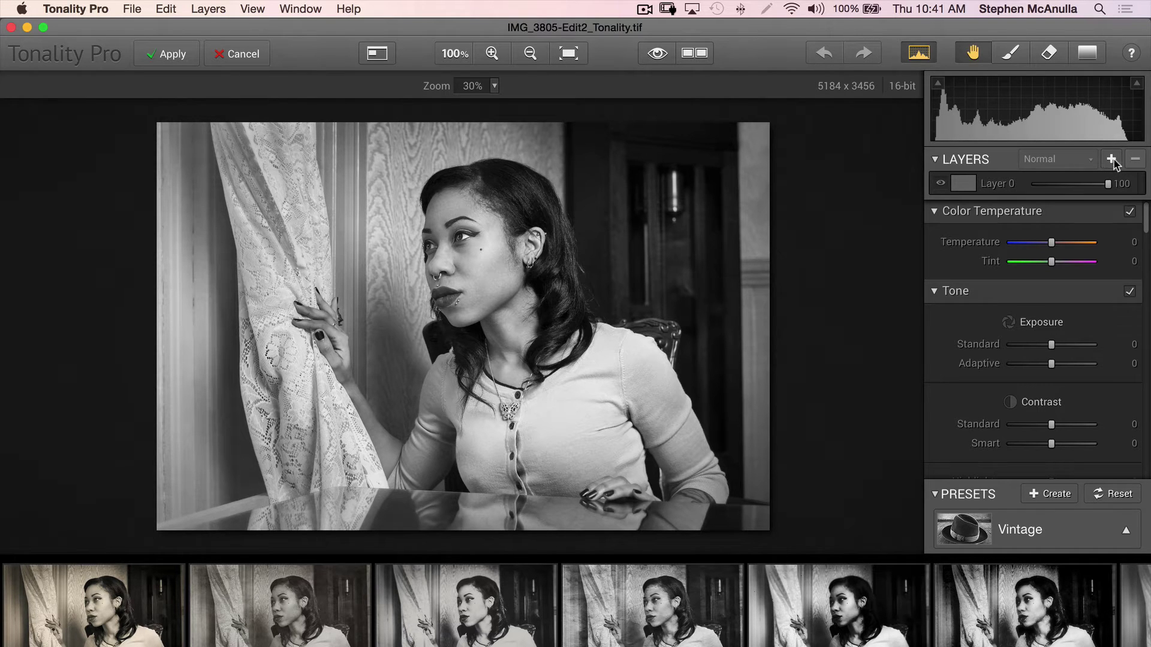
pyautogui.moveTo(1146, 245); pyautogui.dragTo(1130, 433)
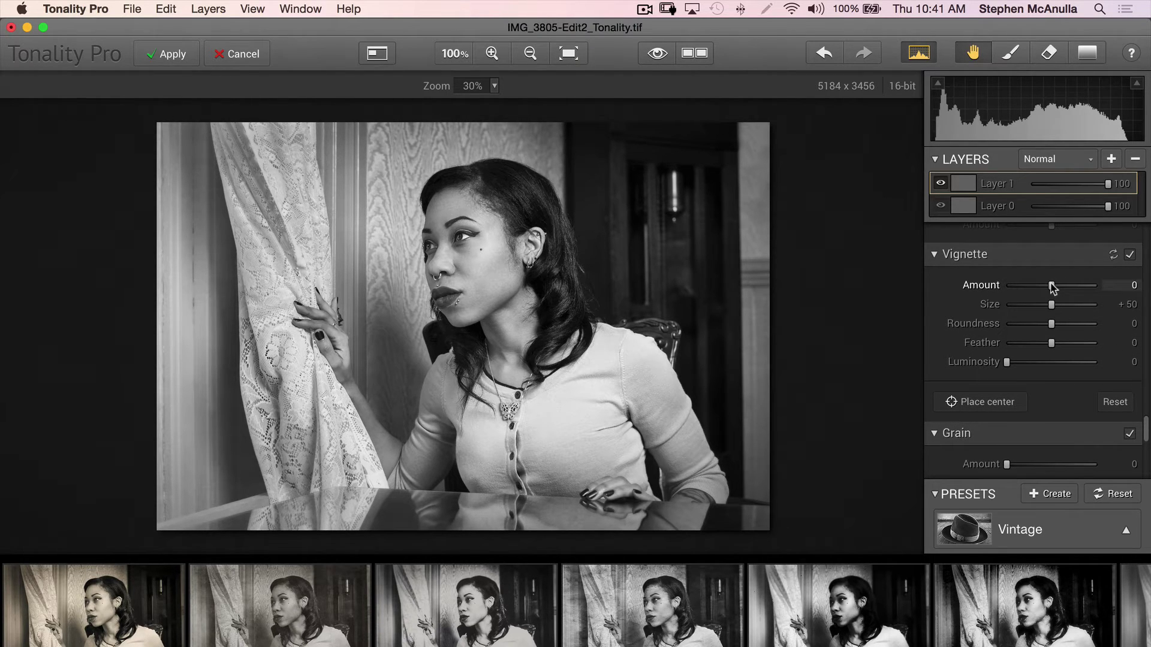
pyautogui.moveTo(1082, 289); pyautogui.dragTo(1039, 284)
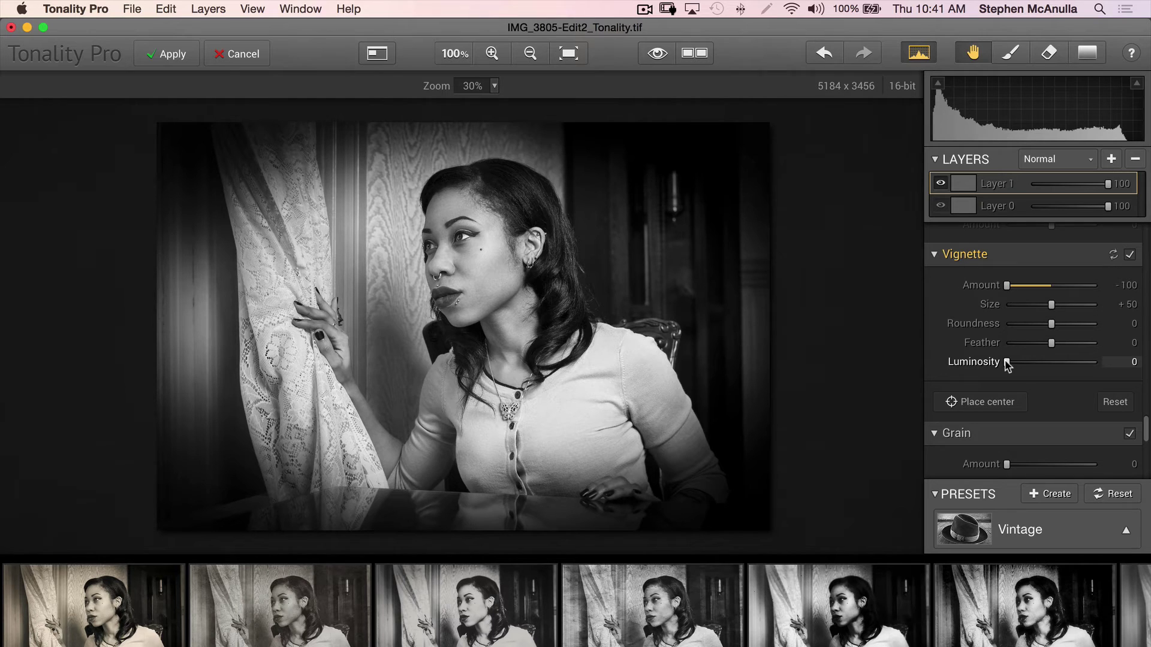
pyautogui.moveTo(1040, 365); pyautogui.dragTo(1031, 362)
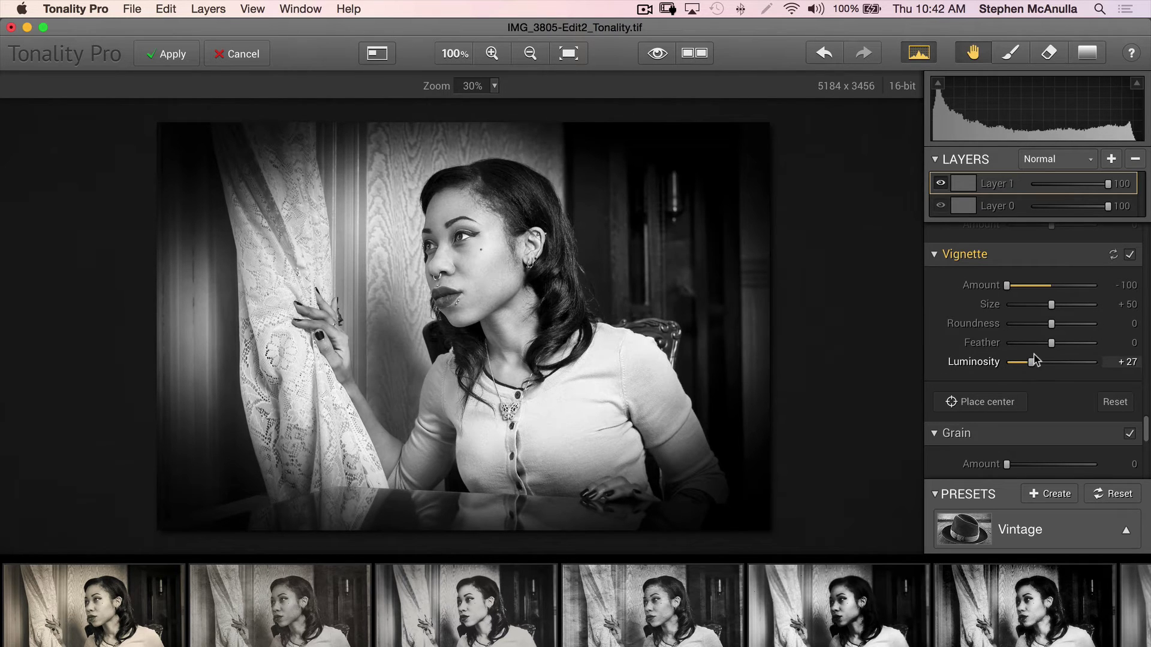
pyautogui.moveTo(1062, 346); pyautogui.dragTo(1065, 345)
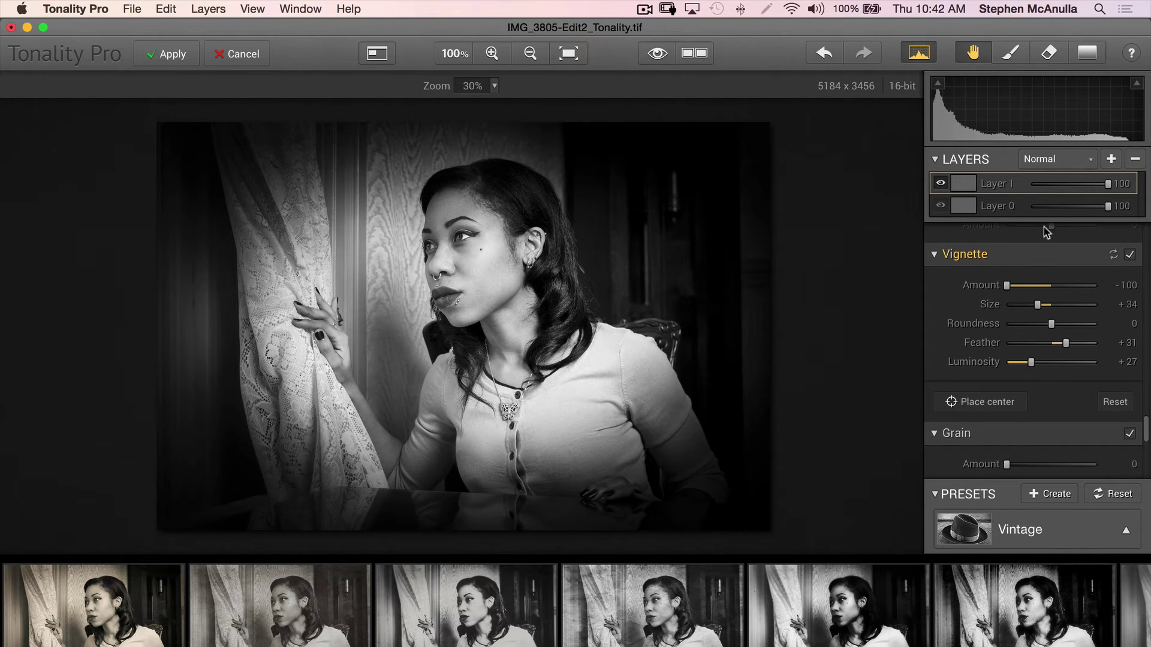
# Activate the mask eraser and set it to opacity 22 and softness 100.
pyautogui.click(1049, 54)
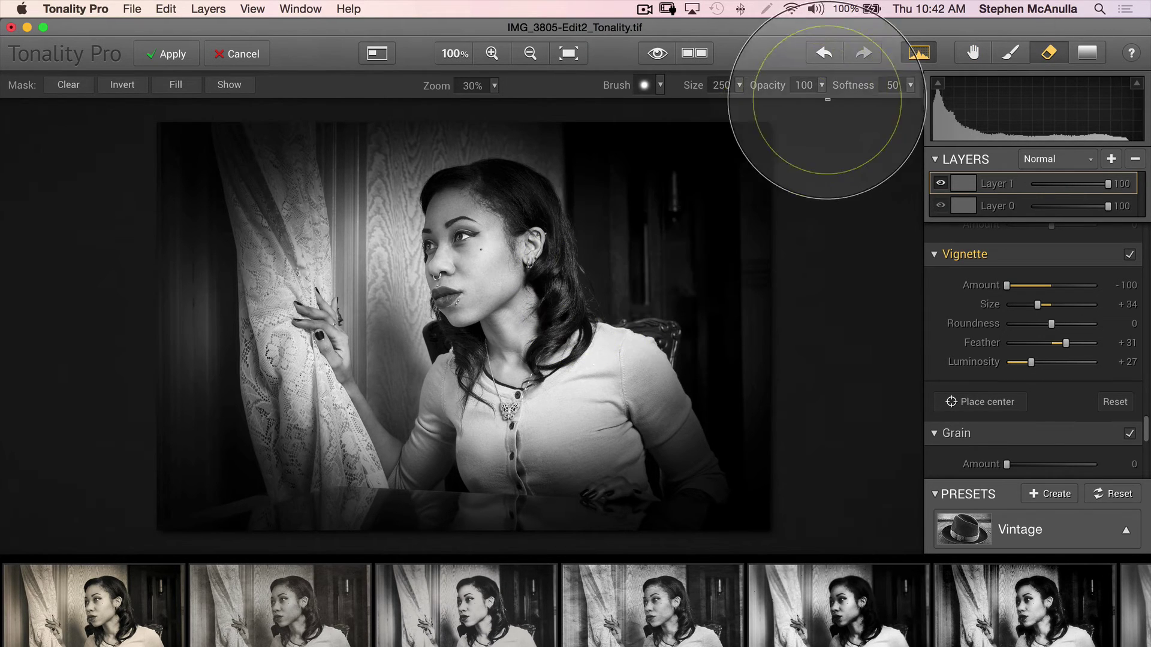
pyautogui.moveTo(879, 101); pyautogui.dragTo(924, 101)
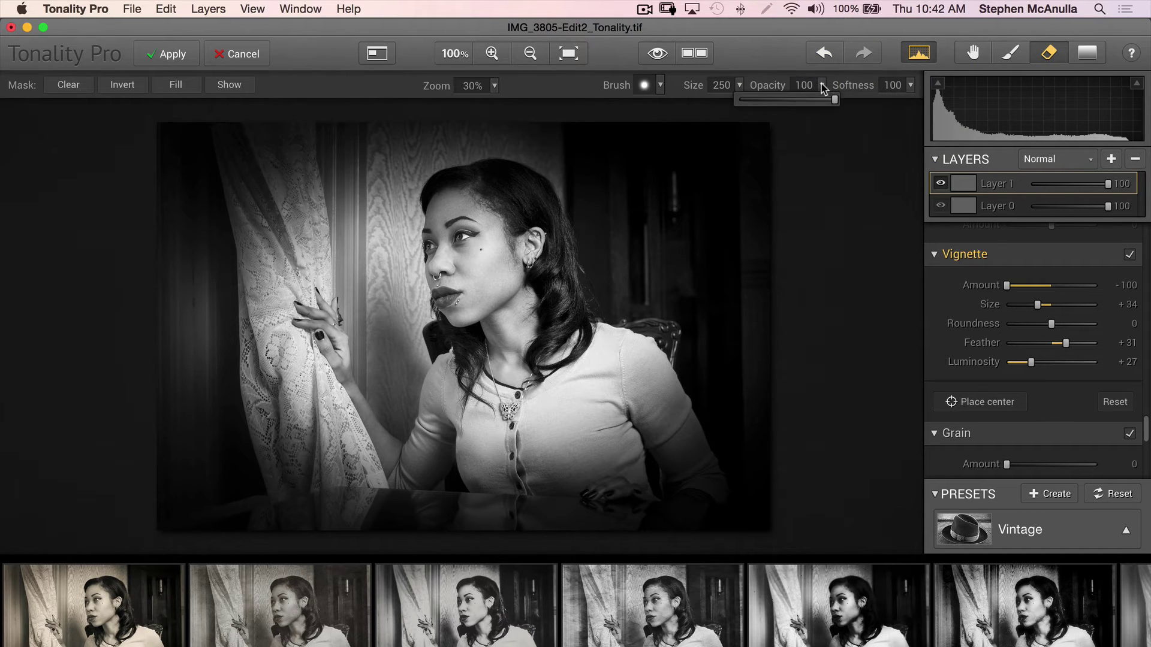
pyautogui.moveTo(748, 101); pyautogui.dragTo(759, 99)
# Try erasing parts of the vignette over the background, curtain and face area, and delete the vignette layer.
pyautogui.moveTo(657, 250)
pyautogui.mouseDown()
pyautogui.moveTo(443, 344)
pyautogui.moveTo(647, 259)
pyautogui.moveTo(565, 309)
pyautogui.moveTo(585, 280)
pyautogui.moveTo(721, 295)
pyautogui.moveTo(599, 297)
pyautogui.mouseUp()
pyautogui.click(554, 281)
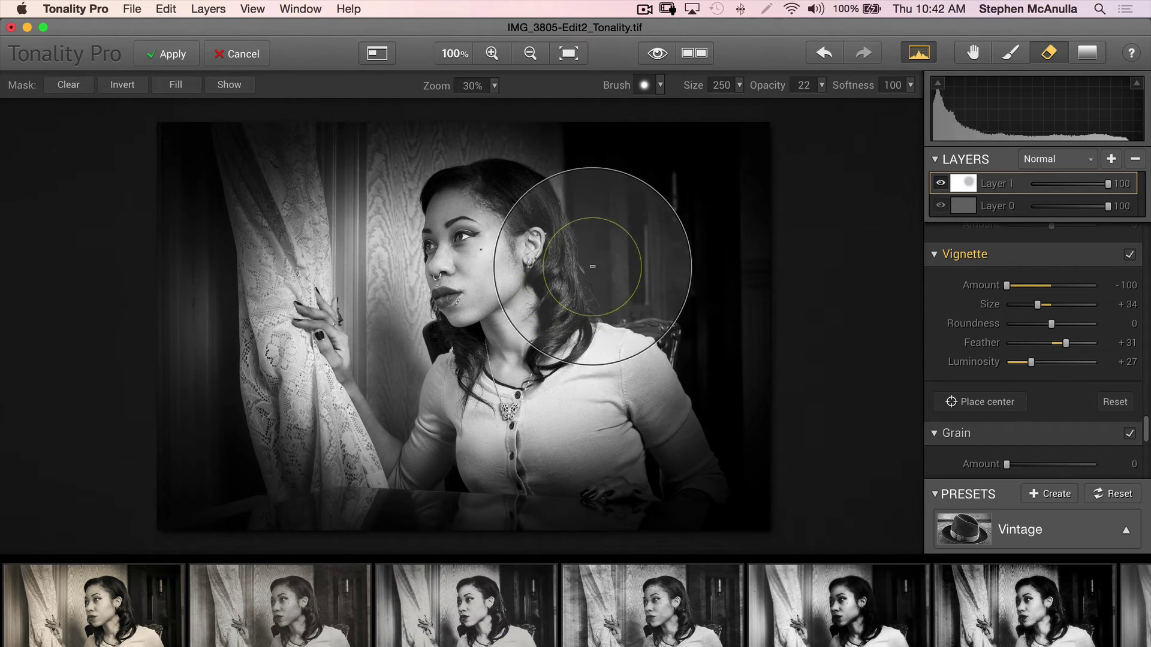
pyautogui.moveTo(581, 282)
pyautogui.mouseDown()
pyautogui.moveTo(655, 209)
pyautogui.moveTo(663, 278)
pyautogui.mouseUp()
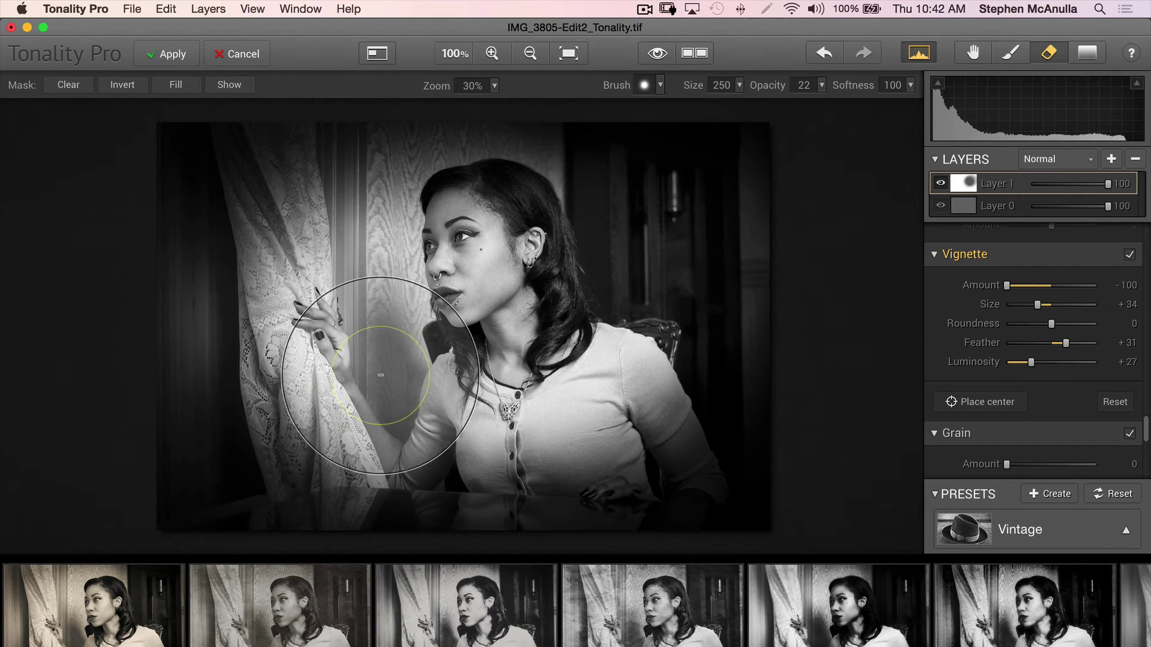
pyautogui.moveTo(309, 407); pyautogui.dragTo(334, 360)
pyautogui.moveTo(333, 205)
pyautogui.mouseDown()
pyautogui.moveTo(325, 251)
pyautogui.moveTo(344, 265)
pyautogui.mouseUp()
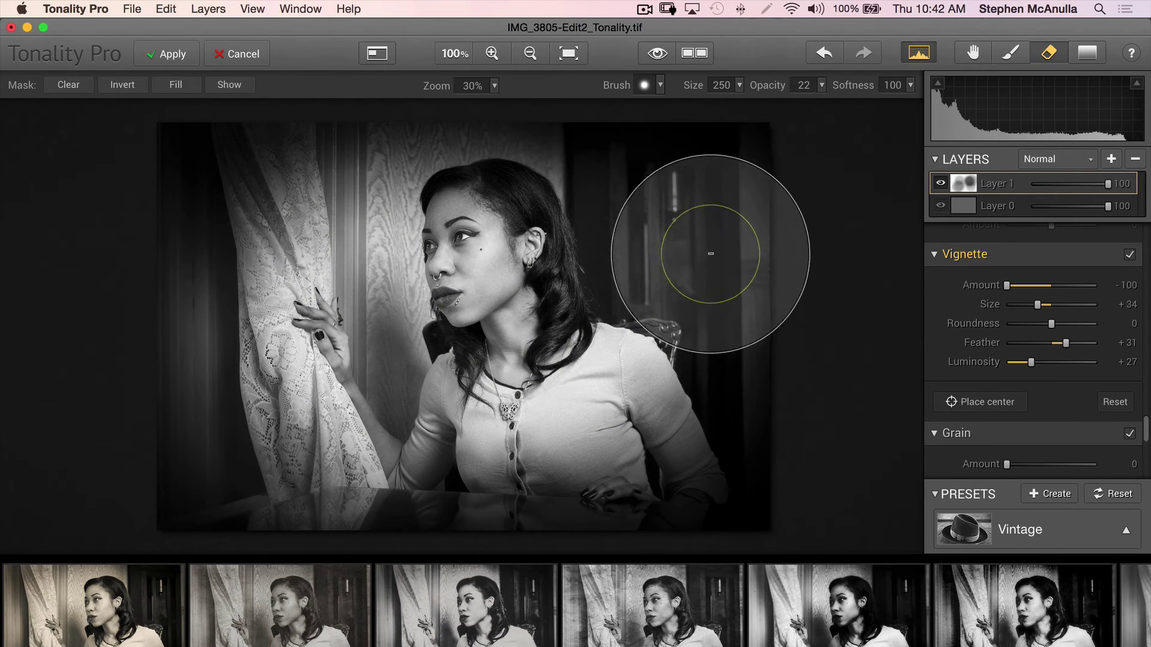
pyautogui.moveTo(629, 257)
pyautogui.mouseDown()
pyautogui.moveTo(617, 200)
pyautogui.moveTo(629, 257)
pyautogui.moveTo(646, 251)
pyautogui.mouseUp()
pyautogui.moveTo(288, 419)
pyautogui.mouseDown()
pyautogui.moveTo(363, 381)
pyautogui.moveTo(354, 366)
pyautogui.moveTo(272, 370)
pyautogui.moveTo(323, 296)
pyautogui.moveTo(274, 292)
pyautogui.moveTo(236, 321)
pyautogui.moveTo(333, 277)
pyautogui.mouseUp()
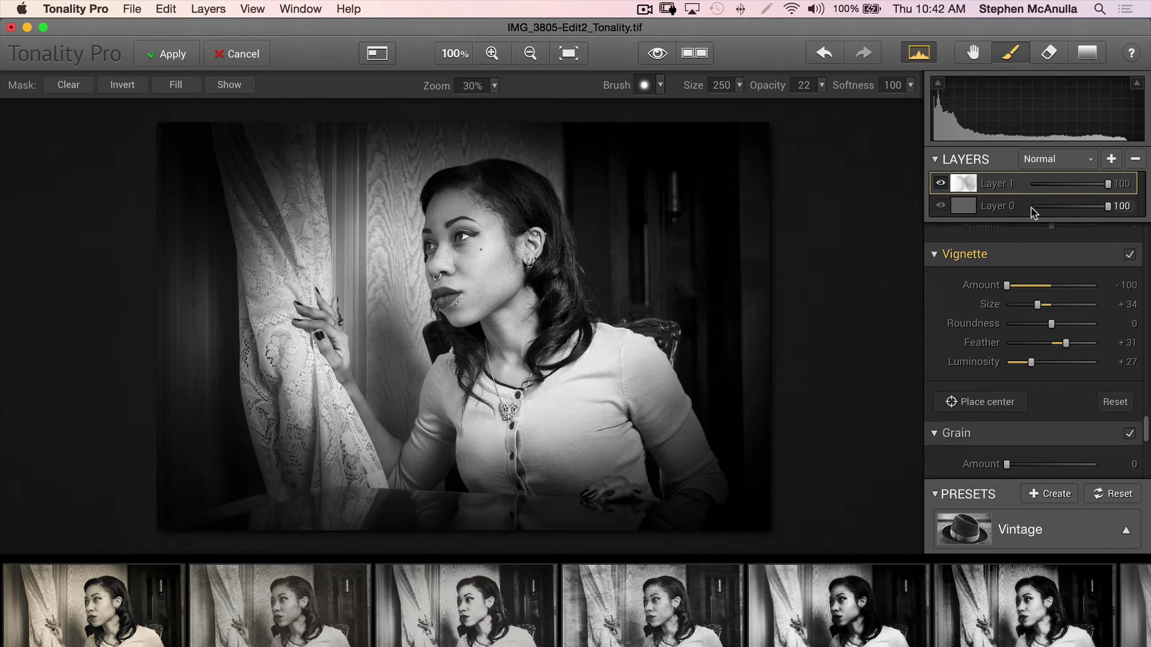
pyautogui.press('Delete')
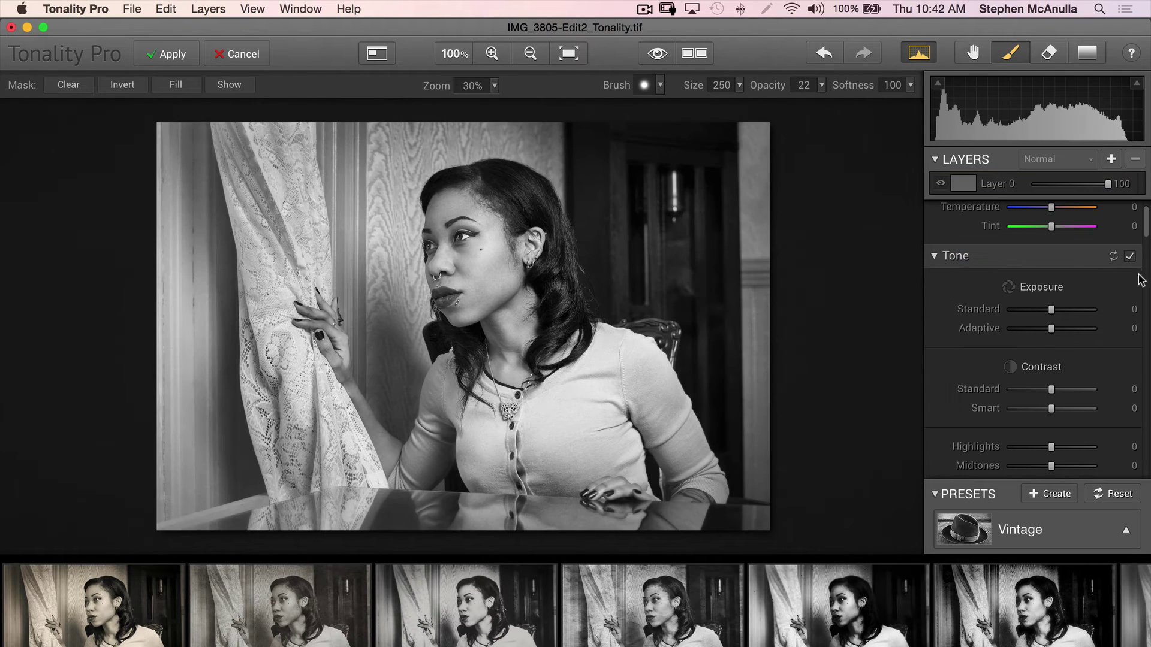
# Darken the whole image with Standard Exposure -36, Highlights -72, Midtones -80, Shadows -83, Whites -78 and Blacks -100.
pyautogui.moveTo(1146, 225); pyautogui.dragTo(1141, 248)
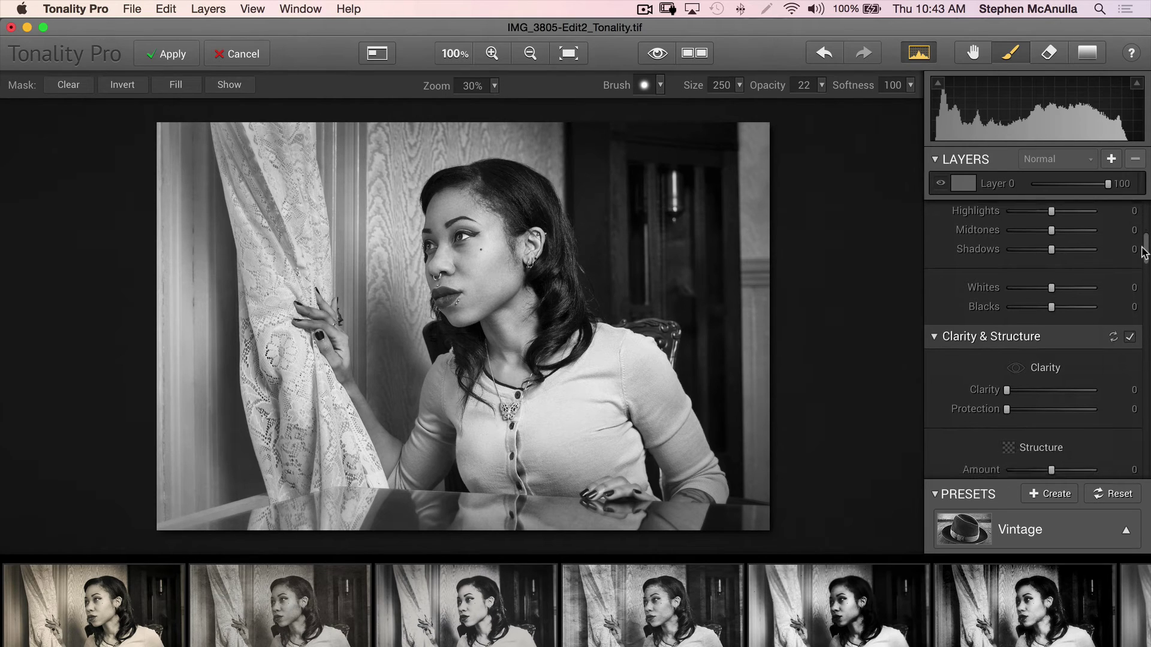
pyautogui.moveTo(1052, 288); pyautogui.dragTo(1009, 305)
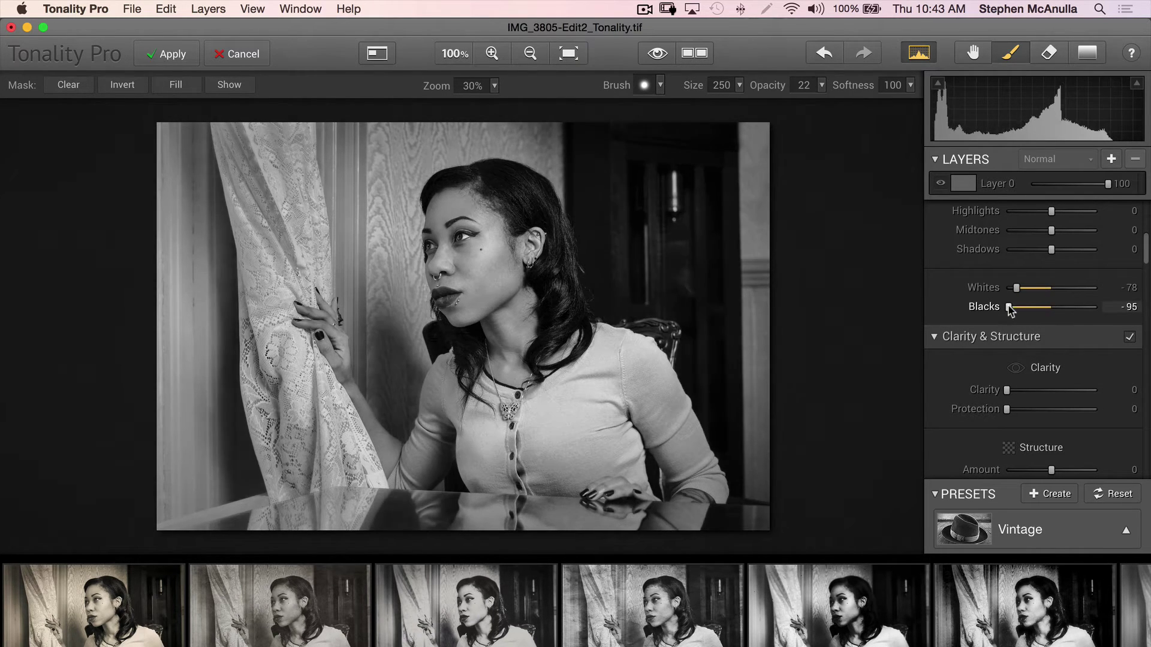
pyautogui.moveTo(1051, 249); pyautogui.dragTo(1018, 211)
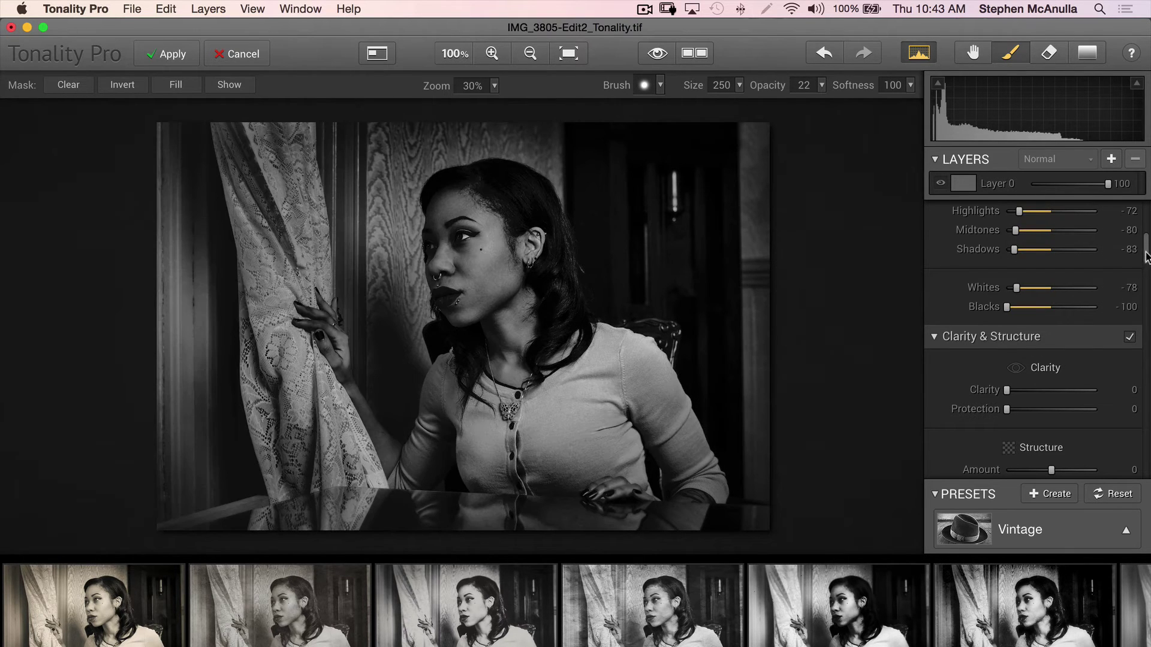
pyautogui.moveTo(1146, 256); pyautogui.dragTo(1146, 243)
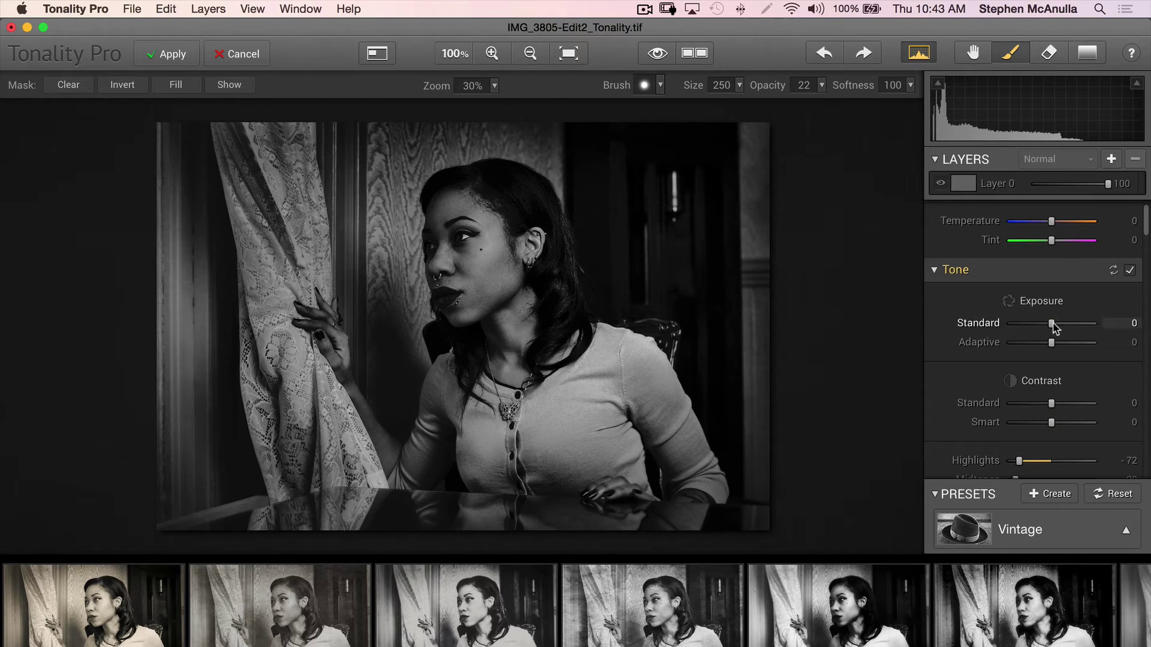
pyautogui.moveTo(1046, 325); pyautogui.dragTo(1041, 326)
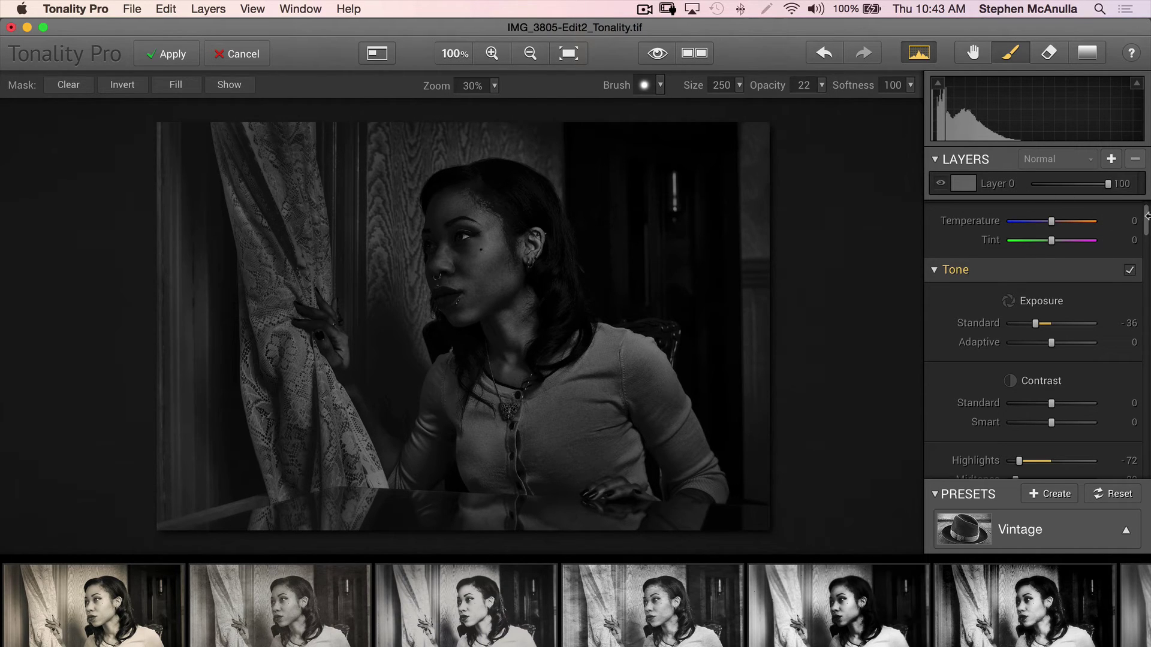
pyautogui.moveTo(1146, 219); pyautogui.dragTo(1146, 212)
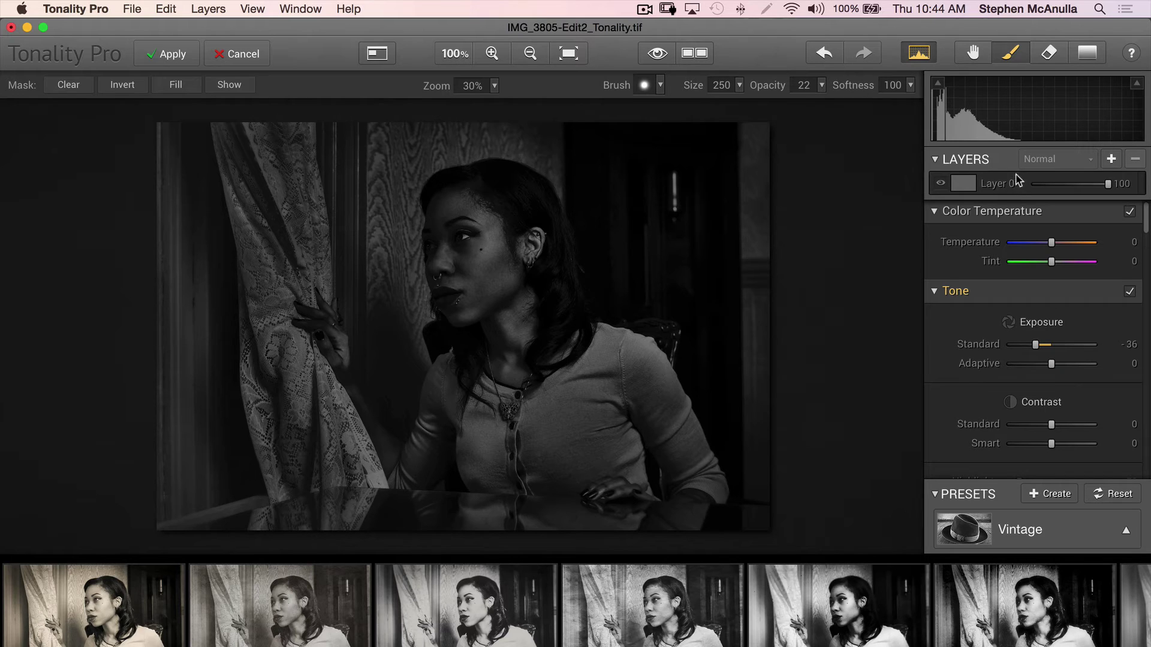
# Reduce Layer 0's opacity to 77 and mask out its darkening.
pyautogui.moveTo(603, 252)
pyautogui.mouseDown()
pyautogui.moveTo(501, 303)
pyautogui.moveTo(507, 315)
pyautogui.mouseUp()
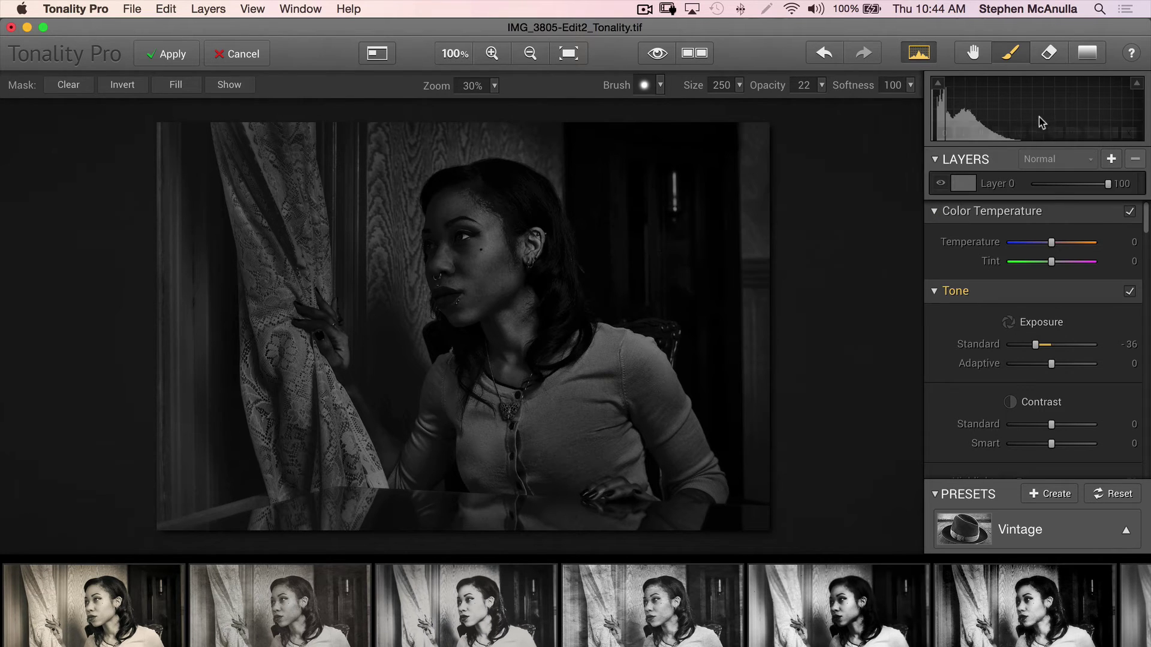
pyautogui.moveTo(1092, 182); pyautogui.dragTo(1087, 185)
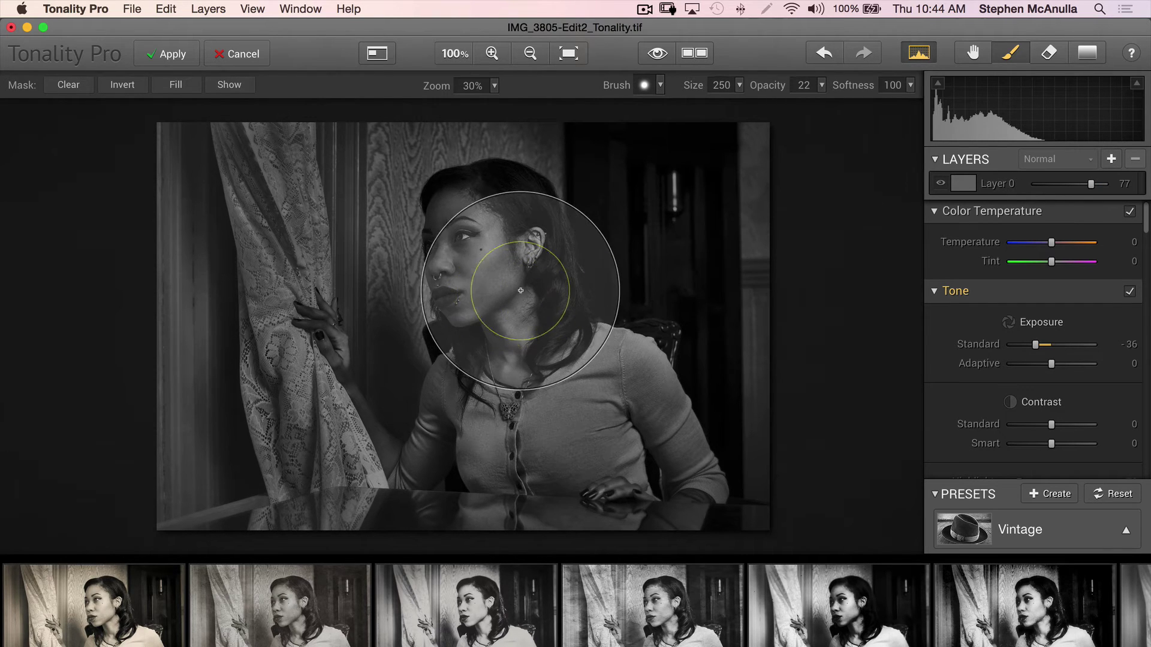
pyautogui.press('super+i')
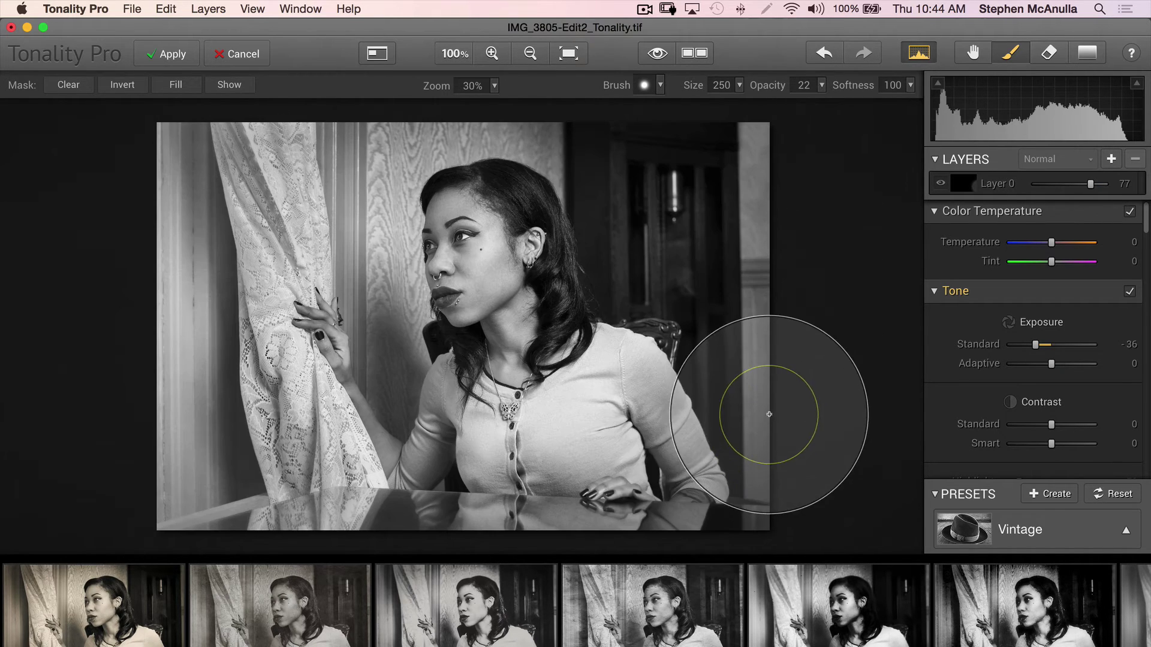
# Paint the darkening back in around the subject as a hand-made vignette, raising the mask brush opacity to 78.
pyautogui.moveTo(731, 446)
pyautogui.mouseDown()
pyautogui.moveTo(725, 423)
pyautogui.moveTo(738, 398)
pyautogui.mouseUp()
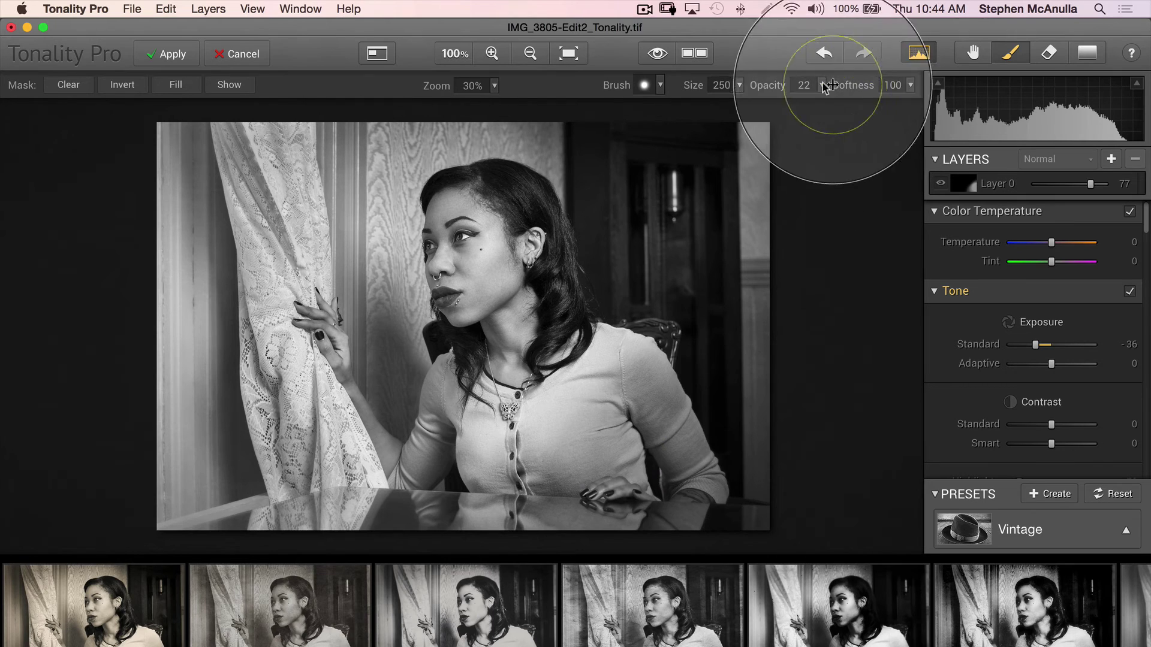
pyautogui.click(820, 85)
pyautogui.moveTo(760, 100); pyautogui.dragTo(796, 100)
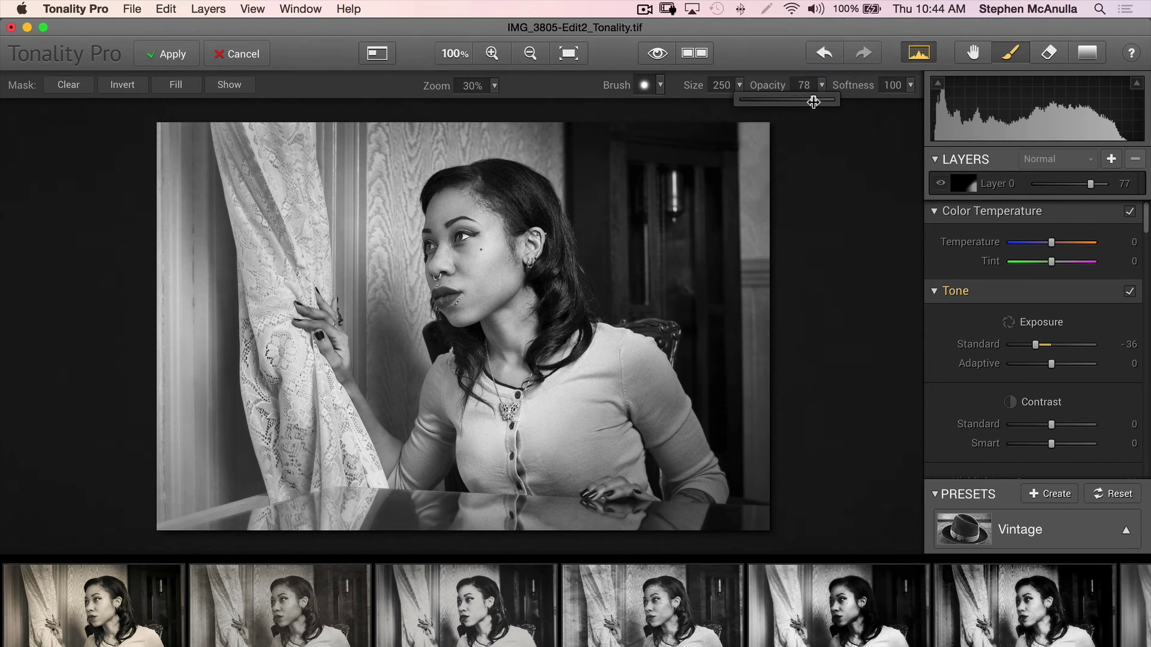
pyautogui.moveTo(762, 385)
pyautogui.mouseDown()
pyautogui.moveTo(707, 505)
pyautogui.moveTo(733, 438)
pyautogui.moveTo(609, 506)
pyautogui.moveTo(718, 419)
pyautogui.moveTo(733, 382)
pyautogui.moveTo(722, 201)
pyautogui.moveTo(750, 194)
pyautogui.moveTo(582, 398)
pyautogui.moveTo(460, 488)
pyautogui.moveTo(259, 482)
pyautogui.moveTo(284, 493)
pyautogui.moveTo(196, 386)
pyautogui.moveTo(188, 345)
pyautogui.moveTo(377, 130)
pyautogui.moveTo(454, 164)
pyautogui.moveTo(453, 178)
pyautogui.moveTo(385, 150)
pyautogui.moveTo(626, 166)
pyautogui.moveTo(697, 207)
pyautogui.moveTo(412, 171)
pyautogui.moveTo(331, 148)
pyautogui.moveTo(334, 157)
pyautogui.moveTo(397, 147)
pyautogui.moveTo(748, 177)
pyautogui.moveTo(785, 201)
pyautogui.moveTo(829, 390)
pyautogui.moveTo(748, 495)
pyautogui.moveTo(778, 239)
pyautogui.moveTo(764, 179)
pyautogui.moveTo(744, 291)
pyautogui.moveTo(413, 452)
pyautogui.moveTo(233, 474)
pyautogui.moveTo(242, 443)
pyautogui.moveTo(492, 285)
pyautogui.moveTo(288, 386)
pyautogui.moveTo(170, 335)
pyautogui.moveTo(214, 355)
pyautogui.moveTo(174, 481)
pyautogui.moveTo(218, 483)
pyautogui.moveTo(237, 511)
pyautogui.moveTo(199, 531)
pyautogui.moveTo(214, 542)
pyautogui.moveTo(231, 526)
pyautogui.moveTo(250, 530)
pyautogui.moveTo(297, 402)
pyautogui.moveTo(329, 209)
pyautogui.moveTo(317, 152)
pyautogui.moveTo(361, 162)
pyautogui.moveTo(373, 248)
pyautogui.moveTo(398, 234)
pyautogui.mouseUp()
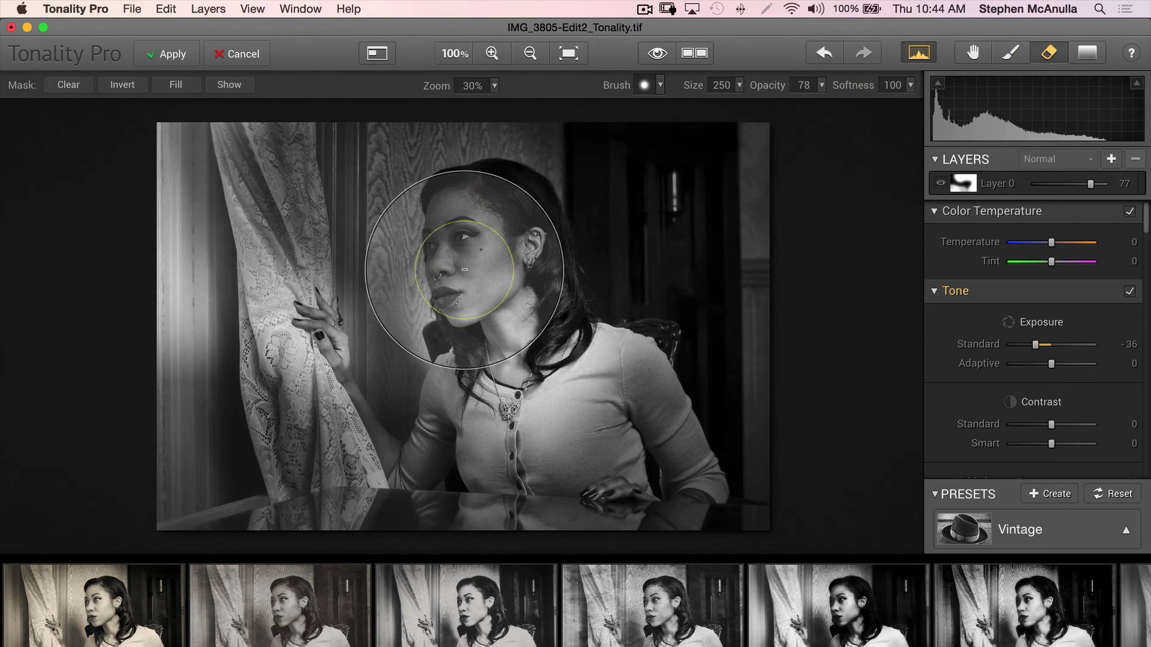
# Erase the darkening from the face, and with the eraser opacity lowered to 41 from the curtain and lit areas around the subject.
pyautogui.moveTo(436, 257)
pyautogui.mouseDown()
pyautogui.moveTo(474, 251)
pyautogui.moveTo(509, 269)
pyautogui.moveTo(454, 266)
pyautogui.mouseUp()
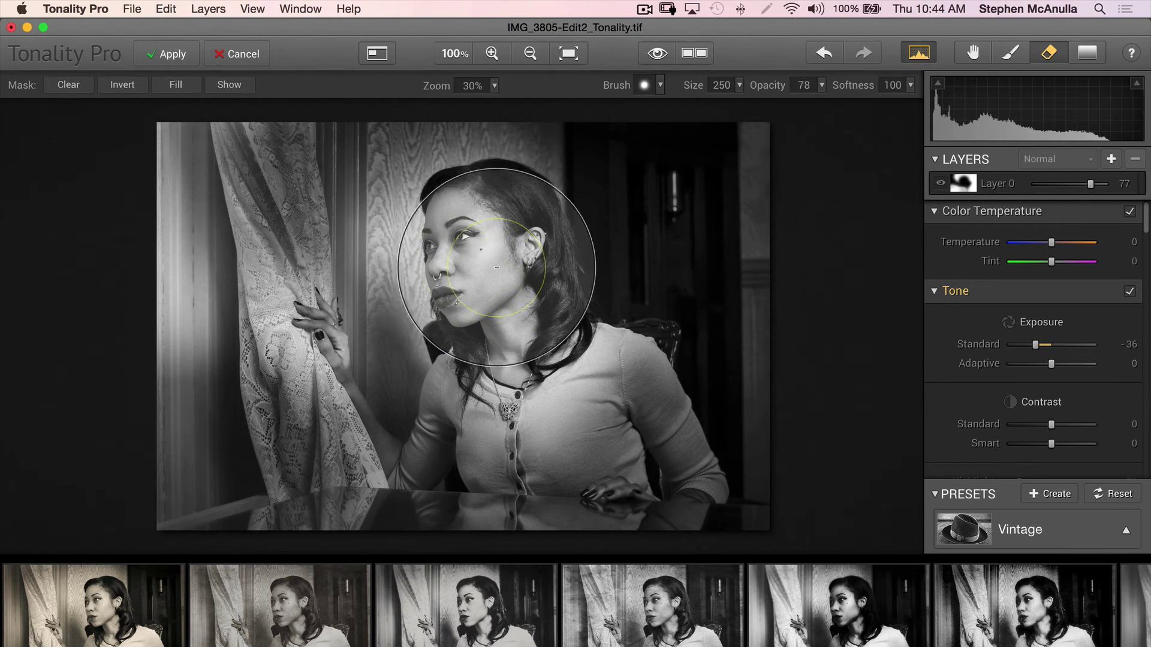
pyautogui.click(821, 86)
pyautogui.moveTo(813, 99); pyautogui.dragTo(779, 100)
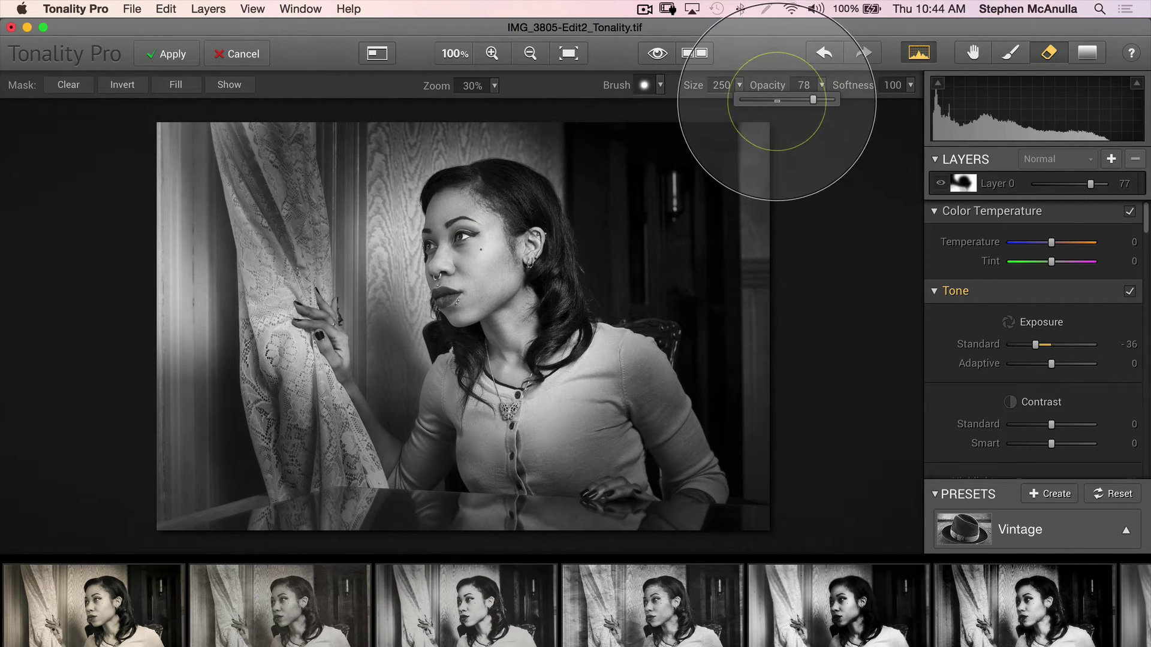
pyautogui.moveTo(453, 381)
pyautogui.mouseDown()
pyautogui.moveTo(334, 423)
pyautogui.moveTo(206, 360)
pyautogui.moveTo(159, 236)
pyautogui.moveTo(193, 213)
pyautogui.moveTo(233, 240)
pyautogui.moveTo(276, 350)
pyautogui.moveTo(236, 322)
pyautogui.moveTo(295, 351)
pyautogui.moveTo(322, 336)
pyautogui.moveTo(385, 411)
pyautogui.moveTo(415, 463)
pyautogui.moveTo(378, 471)
pyautogui.moveTo(368, 488)
pyautogui.moveTo(386, 533)
pyautogui.moveTo(432, 516)
pyautogui.moveTo(342, 215)
pyautogui.moveTo(316, 203)
pyautogui.moveTo(352, 218)
pyautogui.moveTo(351, 192)
pyautogui.moveTo(241, 196)
pyautogui.moveTo(258, 191)
pyautogui.mouseUp()
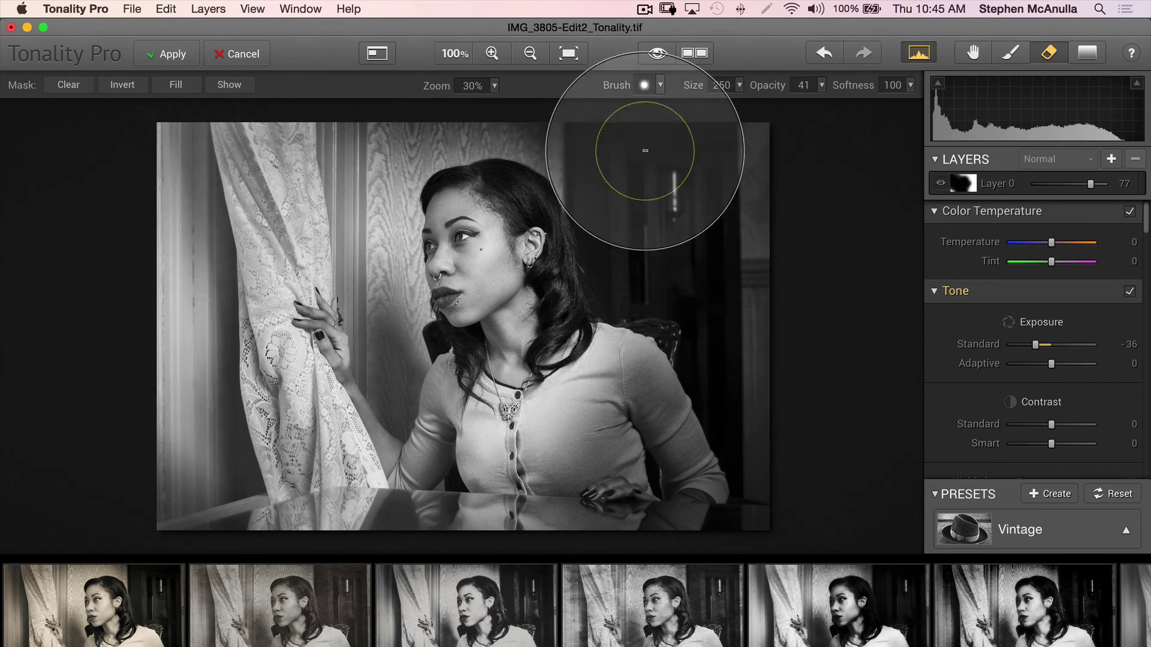
# Lightly erase the darkening over the upper curtain, hair and shoulder at brush opacity 18, and set Layer 0's opacity to 67.
pyautogui.moveTo(821, 90); pyautogui.dragTo(755, 99)
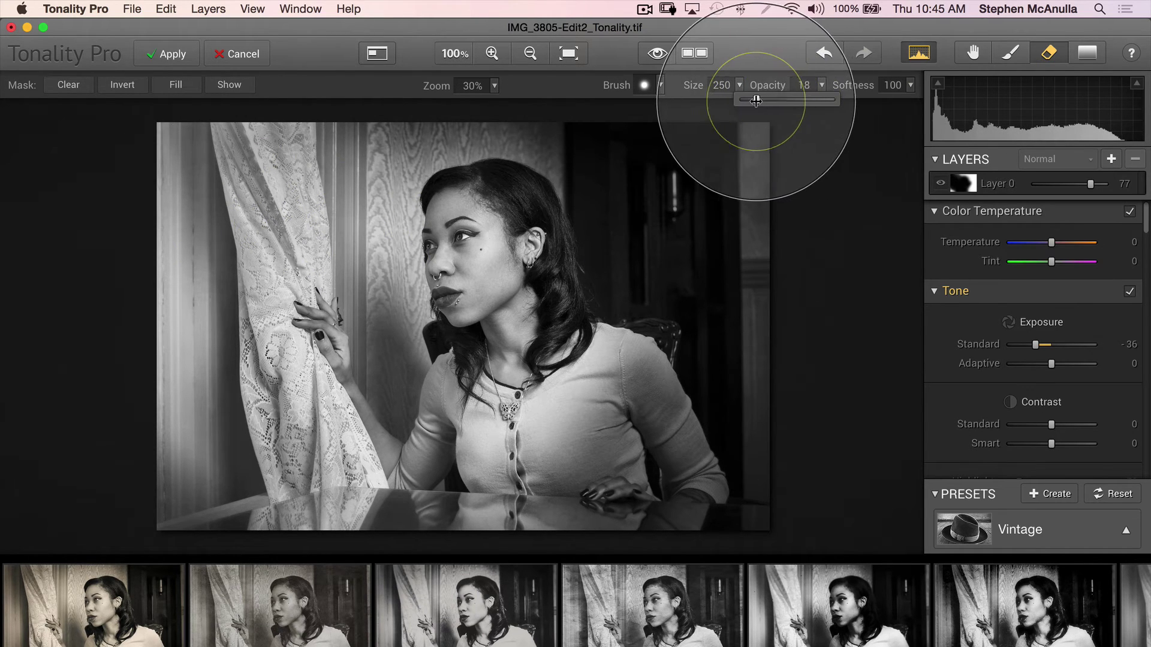
pyautogui.moveTo(249, 202); pyautogui.dragTo(219, 120)
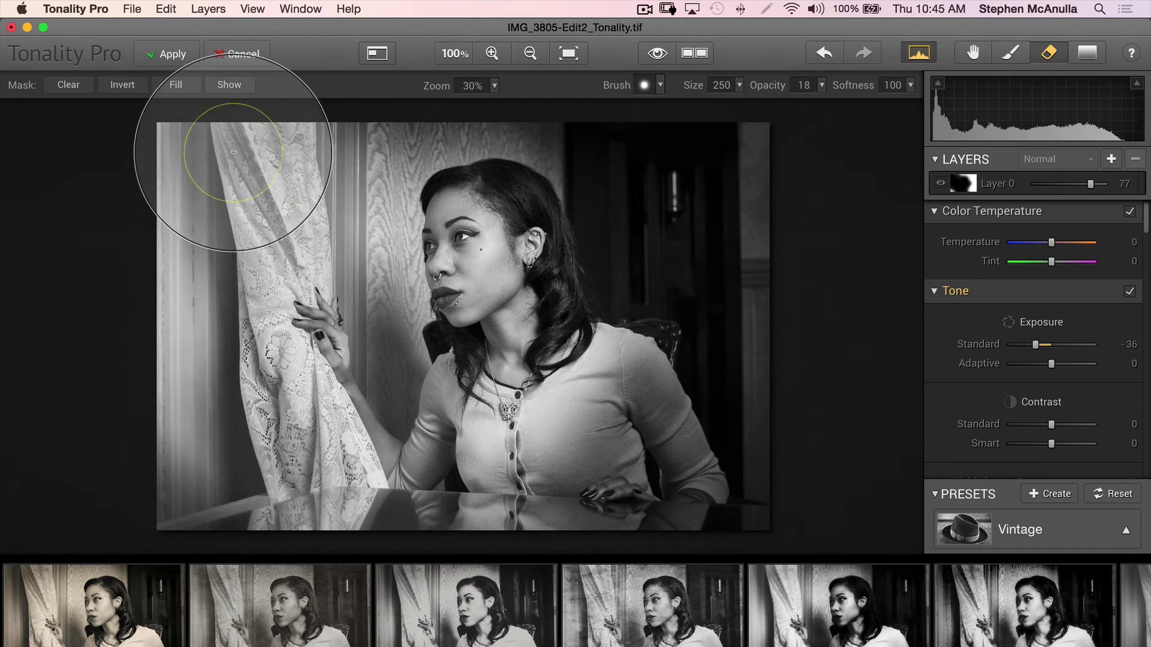
pyautogui.moveTo(523, 218)
pyautogui.mouseDown()
pyautogui.moveTo(574, 260)
pyautogui.moveTo(580, 316)
pyautogui.moveTo(565, 312)
pyautogui.moveTo(636, 349)
pyautogui.moveTo(546, 328)
pyautogui.moveTo(642, 411)
pyautogui.moveTo(565, 415)
pyautogui.moveTo(511, 390)
pyautogui.moveTo(476, 427)
pyautogui.moveTo(481, 396)
pyautogui.moveTo(558, 467)
pyautogui.moveTo(528, 402)
pyautogui.moveTo(576, 469)
pyautogui.moveTo(521, 467)
pyautogui.moveTo(517, 447)
pyautogui.moveTo(612, 484)
pyautogui.moveTo(560, 411)
pyautogui.moveTo(583, 384)
pyautogui.mouseUp()
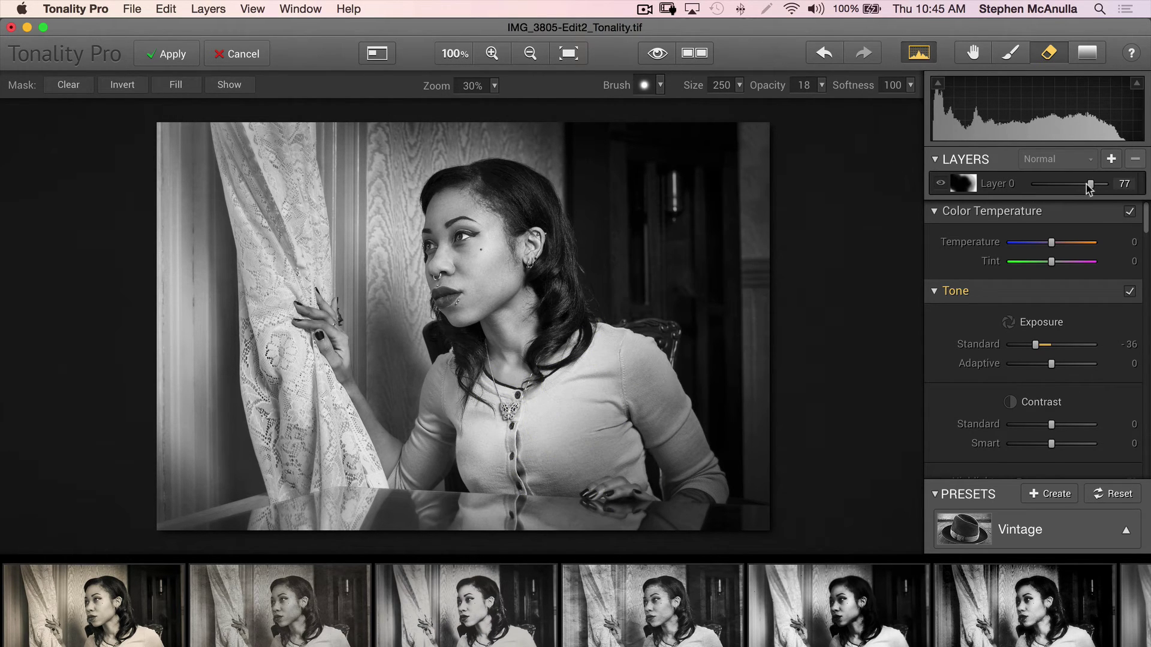
pyautogui.moveTo(1035, 182); pyautogui.dragTo(1064, 182)
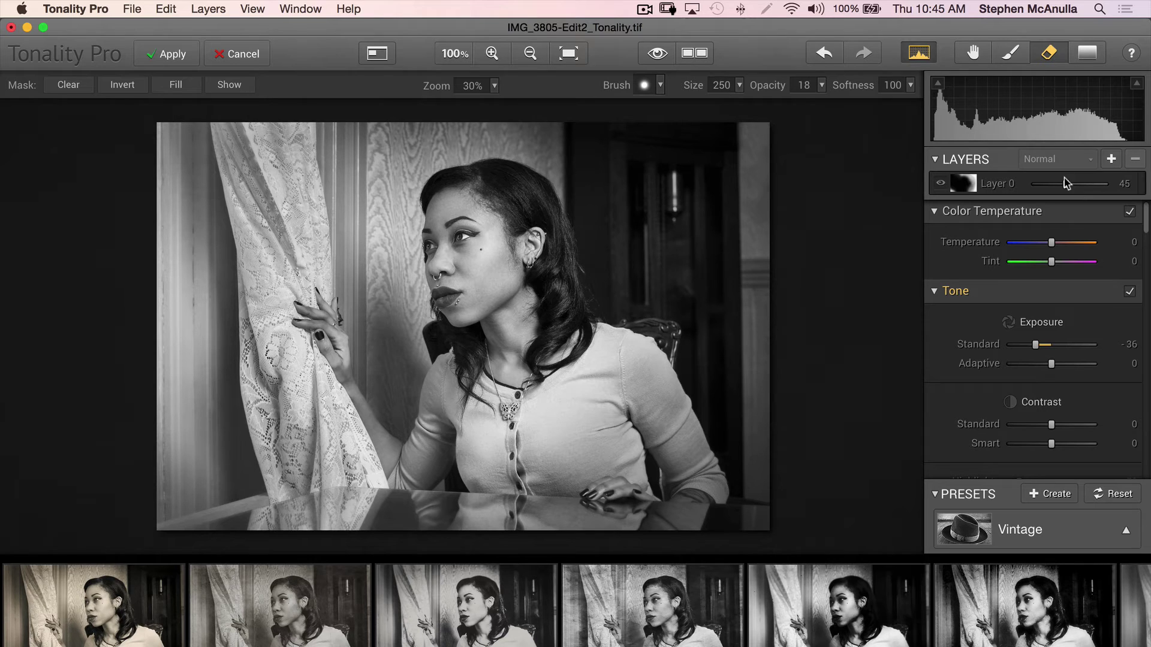
pyautogui.moveTo(1065, 183); pyautogui.dragTo(1101, 185)
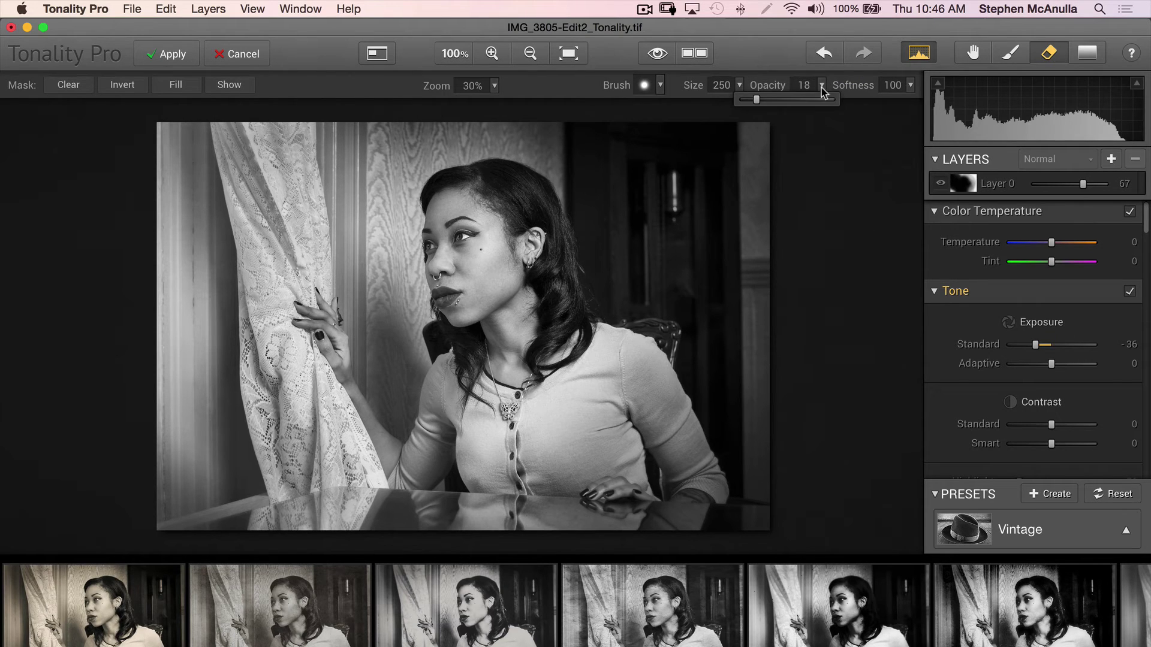
# Reduce the eraser size to 121 and lightly erase the darkening over the subject's sleeves and torso.
pyautogui.moveTo(723, 99); pyautogui.dragTo(692, 99)
pyautogui.moveTo(621, 387)
pyautogui.mouseDown()
pyautogui.moveTo(637, 411)
pyautogui.moveTo(617, 398)
pyautogui.moveTo(643, 417)
pyautogui.mouseUp()
pyautogui.moveTo(650, 430)
pyautogui.mouseDown()
pyautogui.moveTo(617, 411)
pyautogui.moveTo(668, 447)
pyautogui.moveTo(635, 386)
pyautogui.moveTo(667, 442)
pyautogui.moveTo(720, 419)
pyautogui.mouseUp()
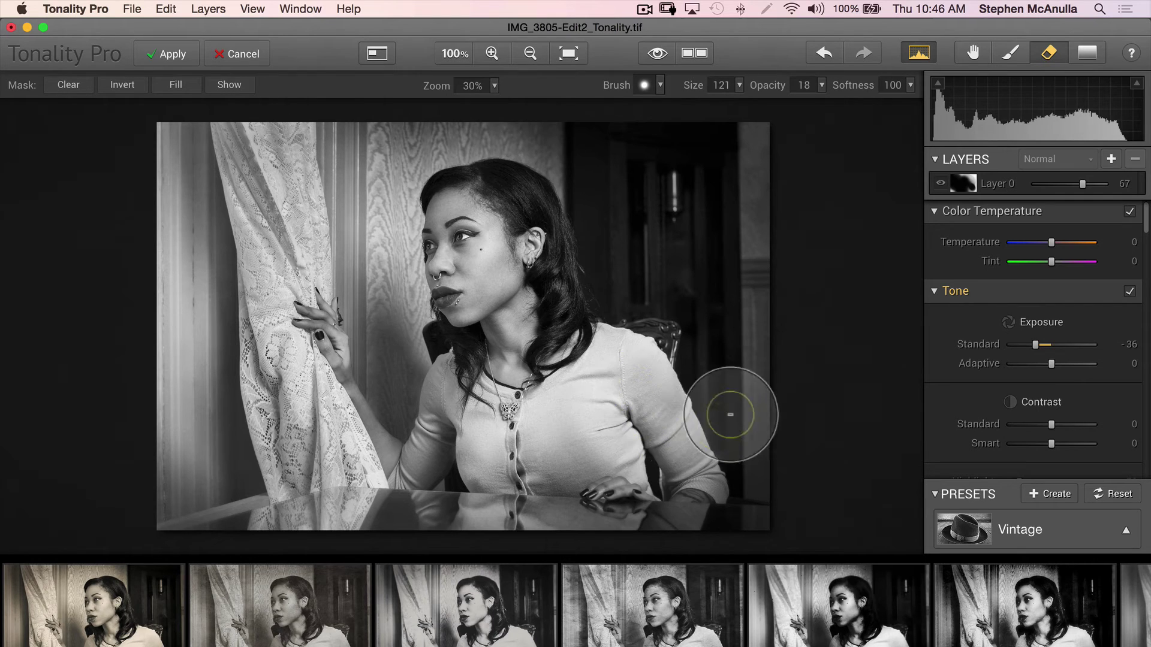
pyautogui.moveTo(581, 405)
pyautogui.mouseDown()
pyautogui.moveTo(614, 439)
pyautogui.moveTo(637, 414)
pyautogui.moveTo(577, 453)
pyautogui.moveTo(549, 437)
pyautogui.moveTo(501, 443)
pyautogui.moveTo(459, 391)
pyautogui.moveTo(449, 413)
pyautogui.mouseUp()
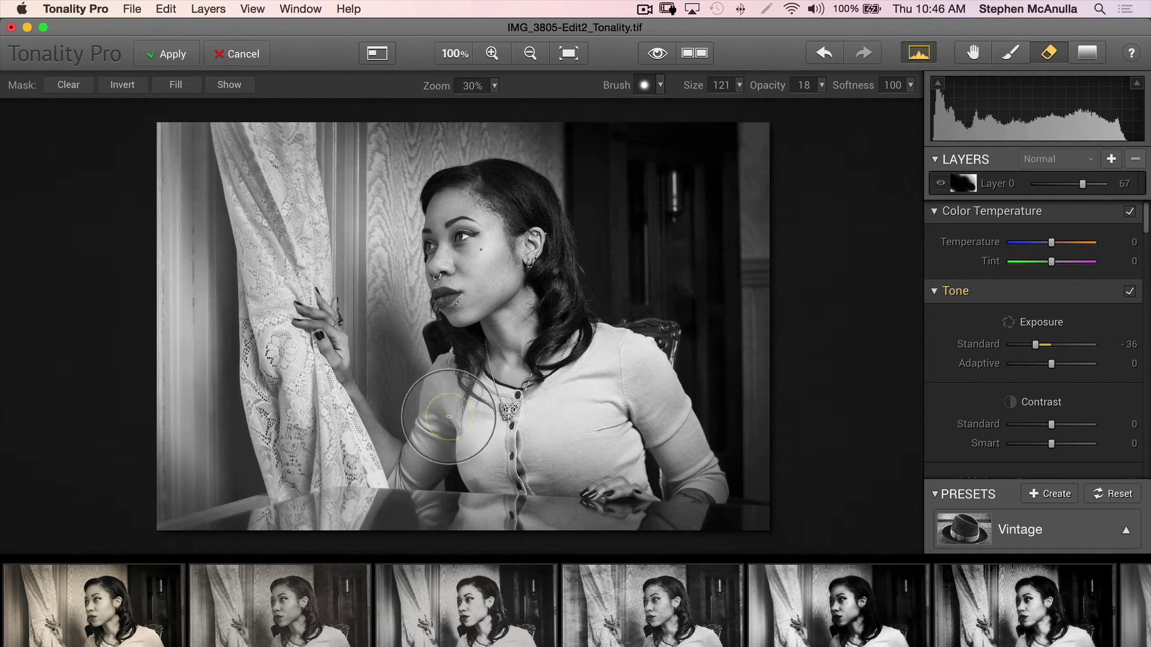
pyautogui.moveTo(1083, 184)
pyautogui.mouseDown()
pyautogui.moveTo(1054, 180)
pyautogui.moveTo(1094, 175)
pyautogui.moveTo(1083, 177)
pyautogui.mouseUp()
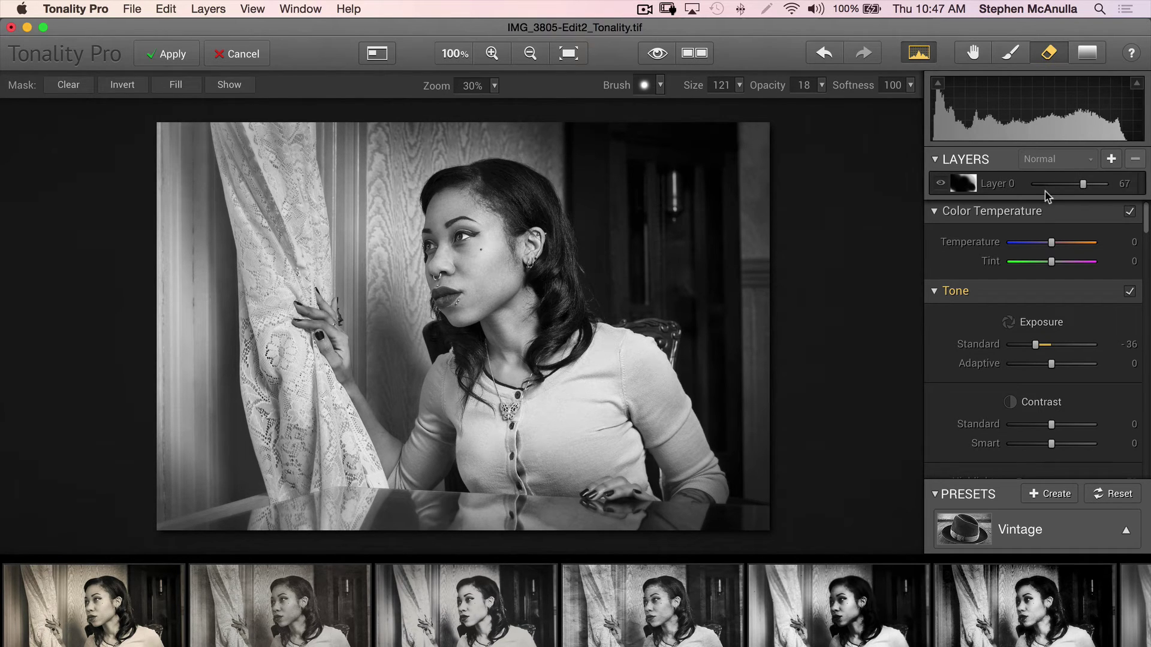
# Add a new layer above Layer 0 and switch to the Toning preset category.
pyautogui.click(1112, 160)
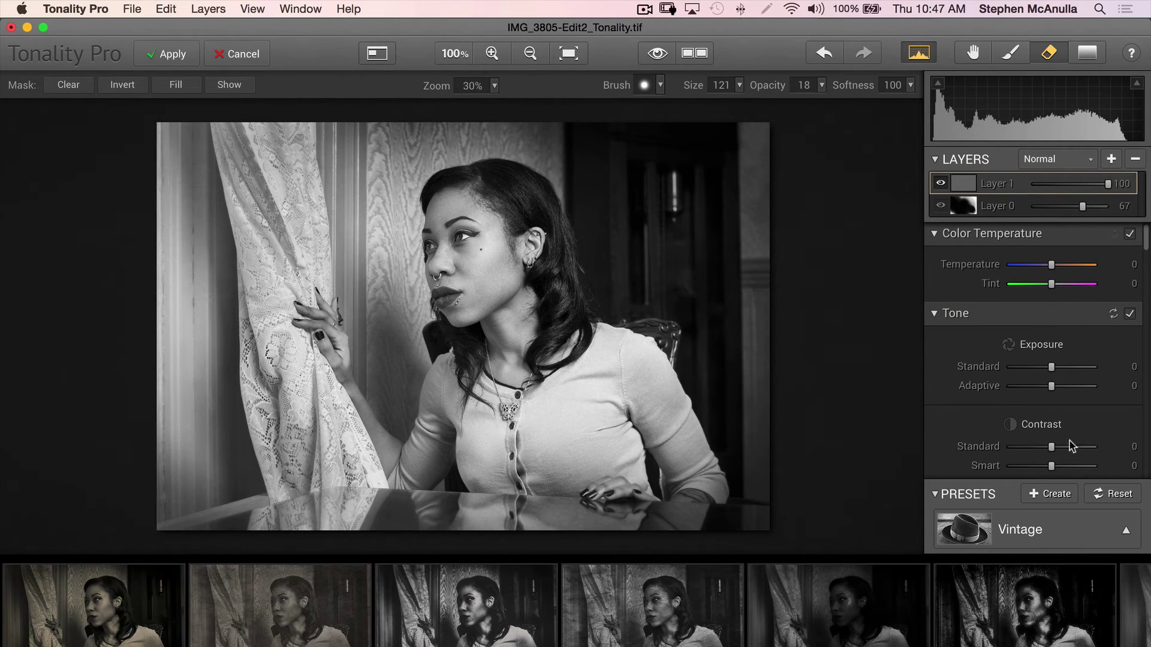
pyautogui.click(1067, 535)
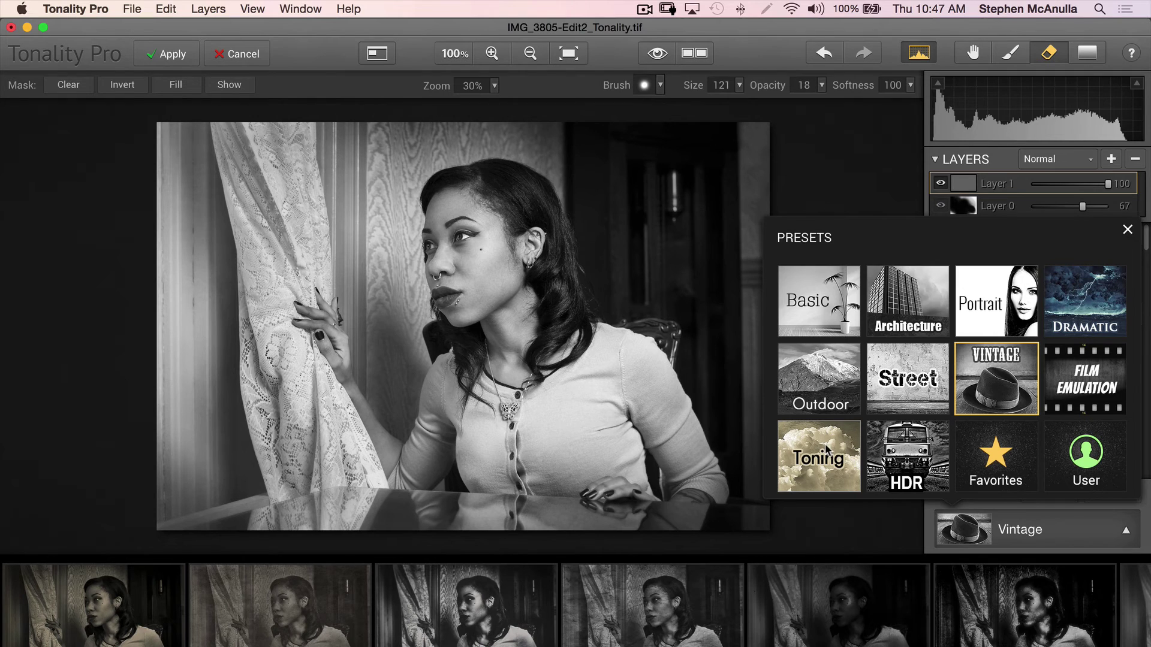
pyautogui.click(833, 460)
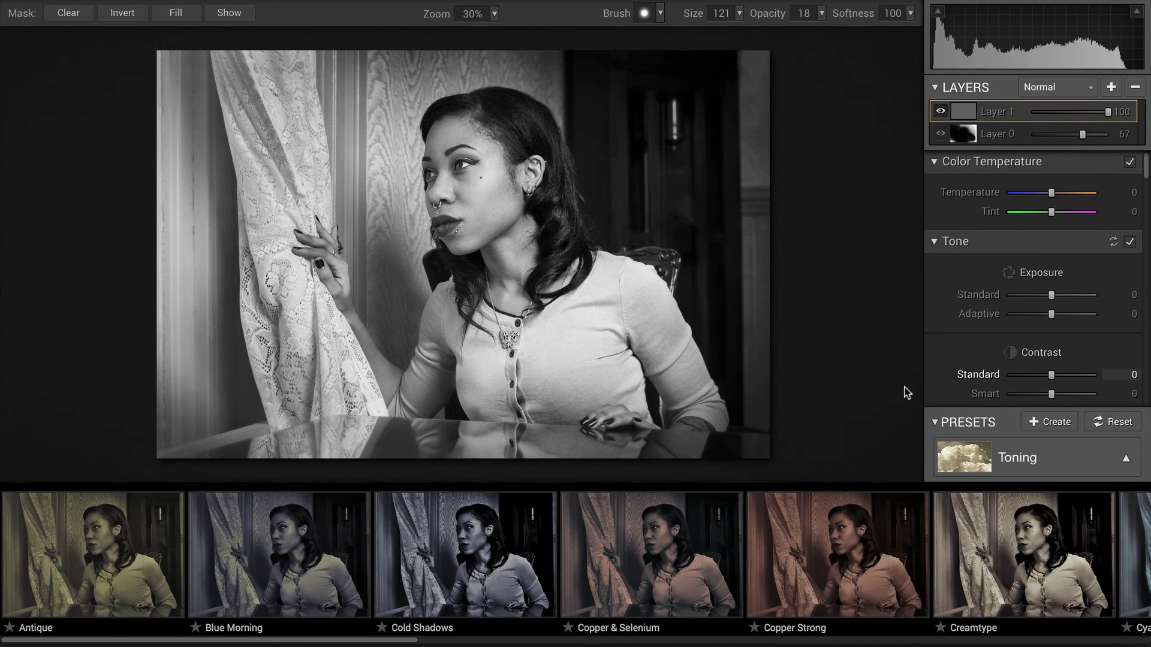
# Try the Iron Strong toning preset on Layer 1 at a layer opacity of 22.
pyautogui.moveTo(222, 642); pyautogui.dragTo(710, 640)
pyautogui.click(629, 563)
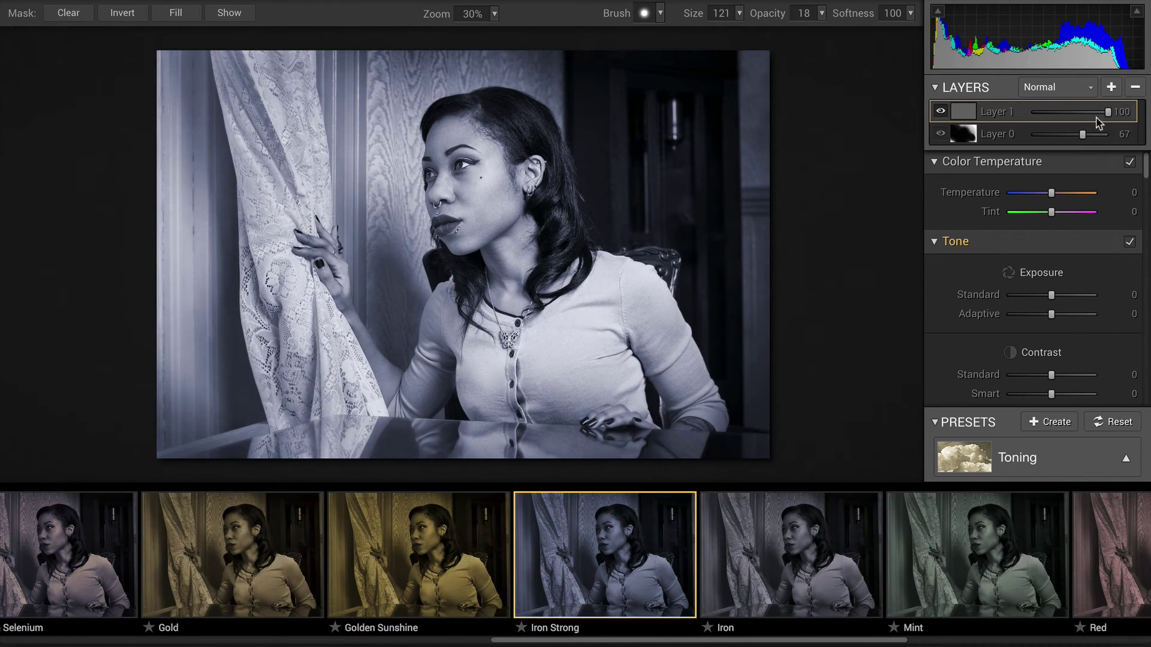
pyautogui.moveTo(1108, 111); pyautogui.dragTo(1054, 109)
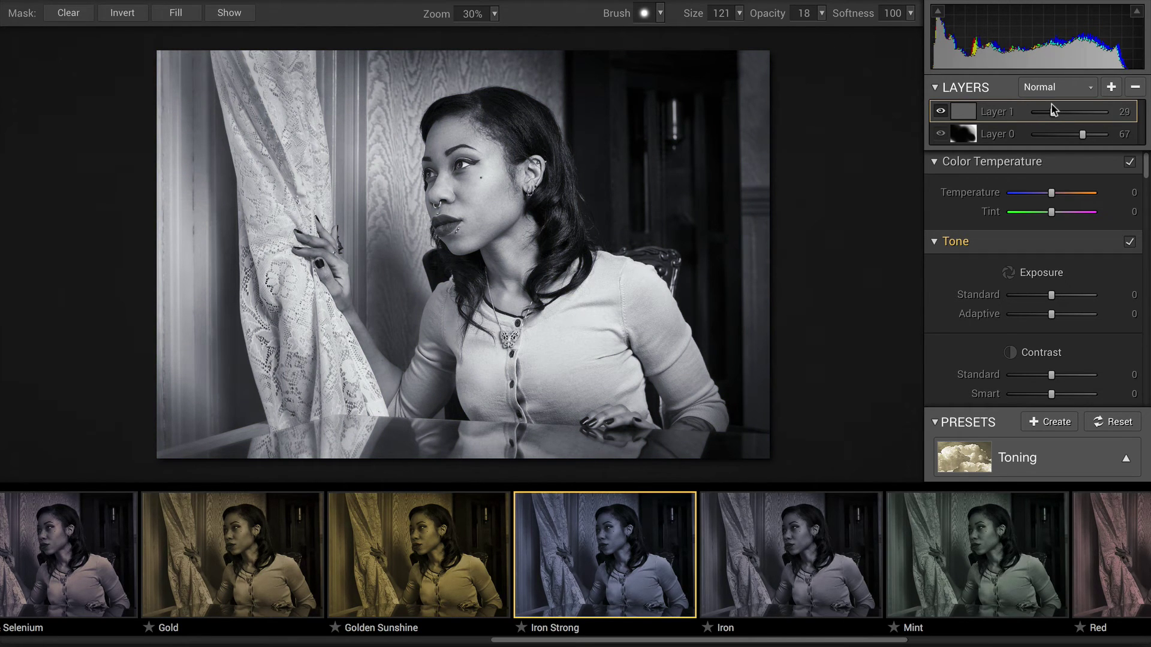
pyautogui.moveTo(1048, 105); pyautogui.dragTo(1047, 111)
# Apply the Sepia toning preset to Layer 1 and reduce the layer's opacity to 12.
pyautogui.moveTo(613, 640); pyautogui.dragTo(872, 634)
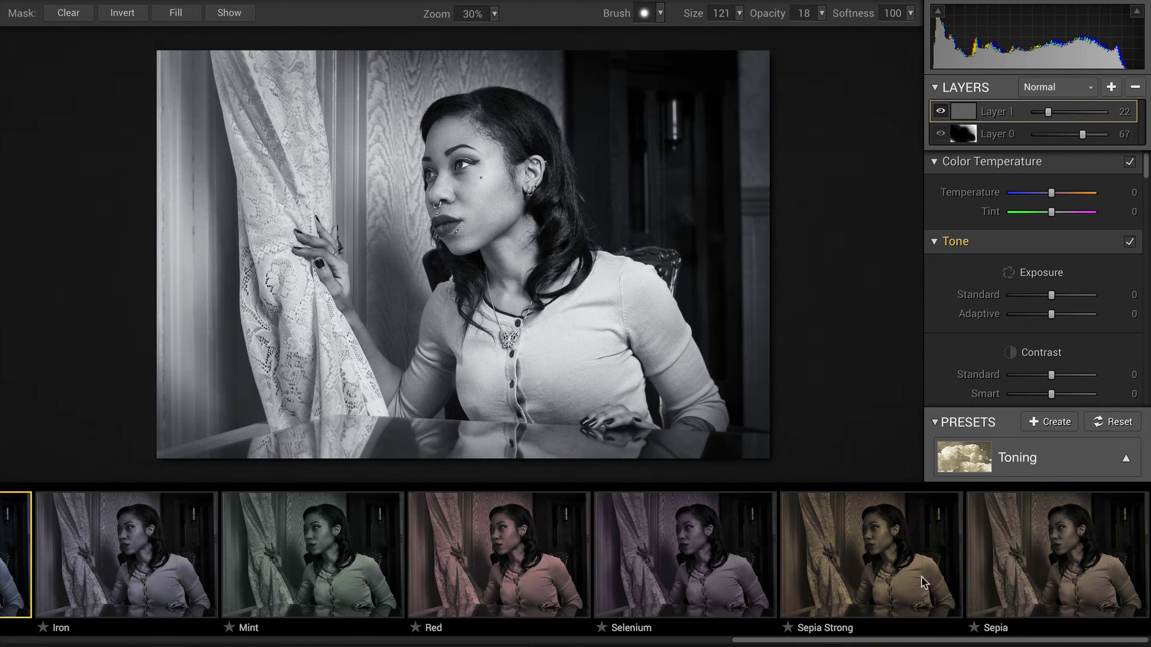
pyautogui.click(1005, 565)
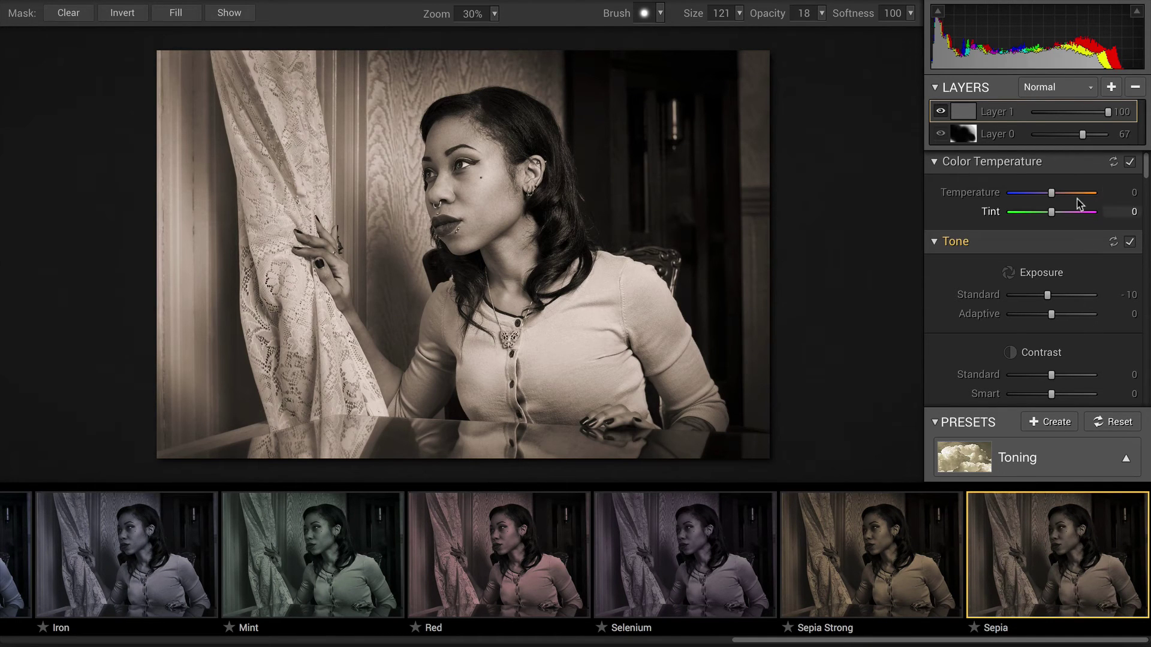
pyautogui.moveTo(1108, 113); pyautogui.dragTo(1032, 108)
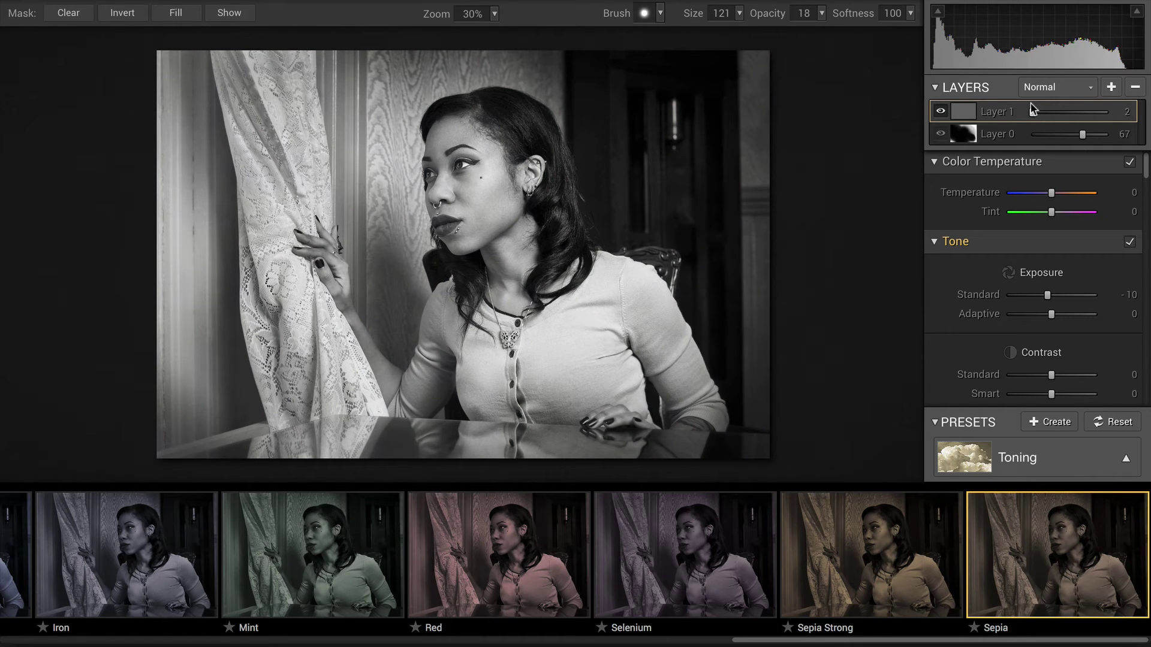
pyautogui.moveTo(1032, 104); pyautogui.dragTo(1039, 105)
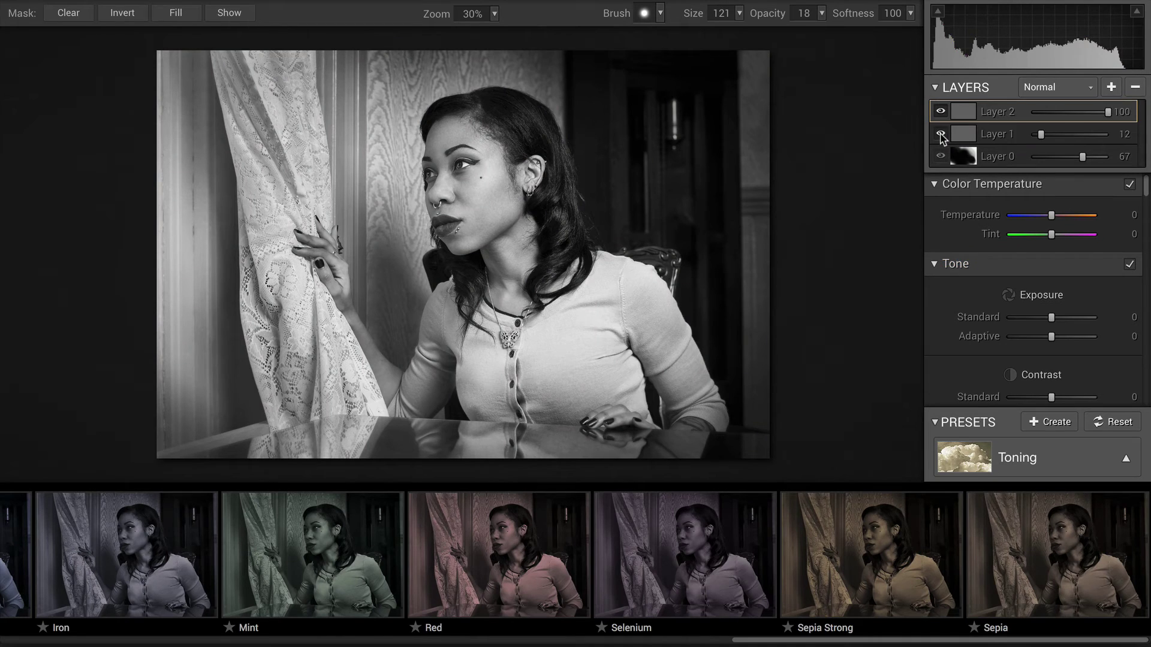
# Hide the sepia layer and apply the Blue Morning preset to a new Layer 2 at opacity 15.
pyautogui.click(940, 134)
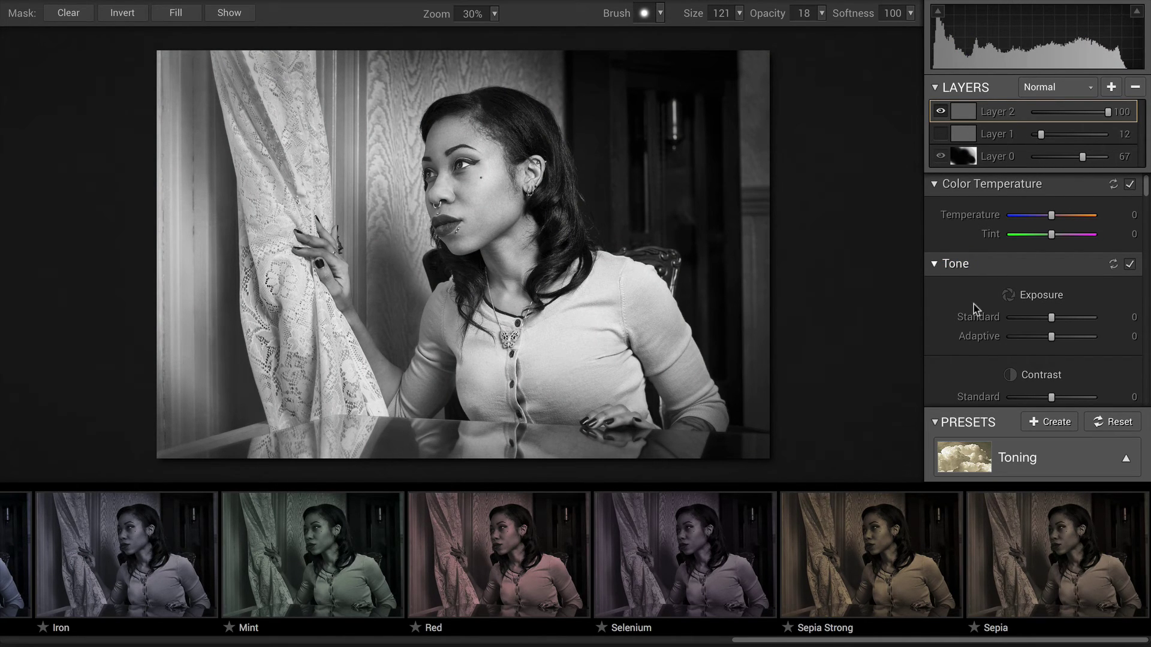
pyautogui.moveTo(822, 642); pyautogui.dragTo(72, 629)
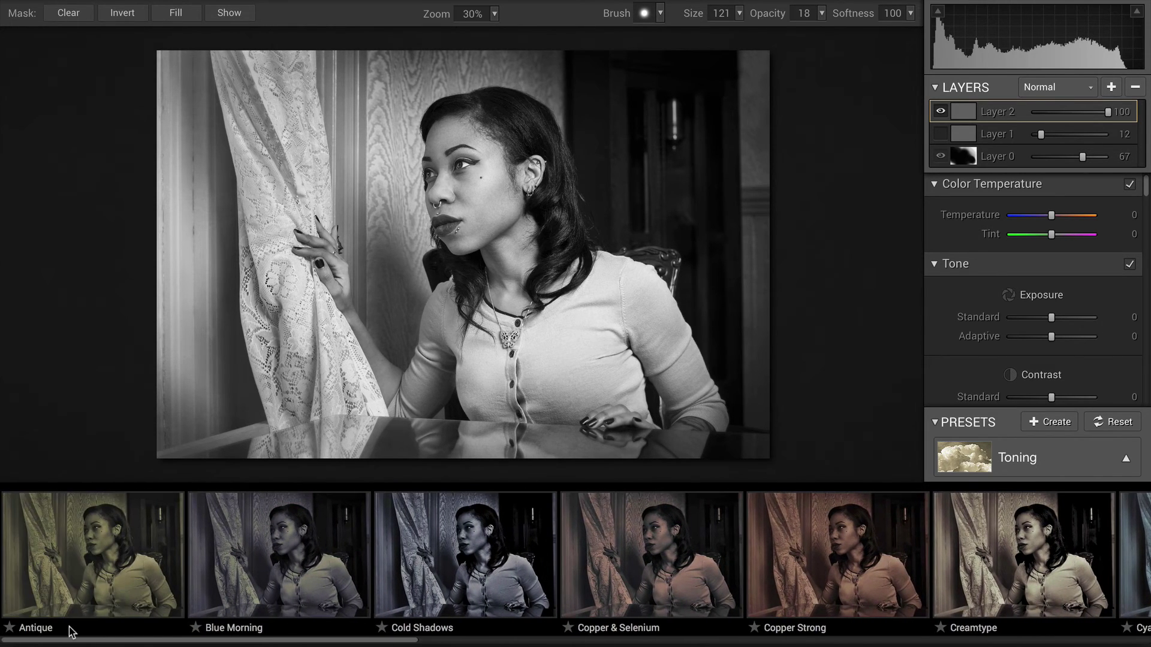
pyautogui.click(278, 573)
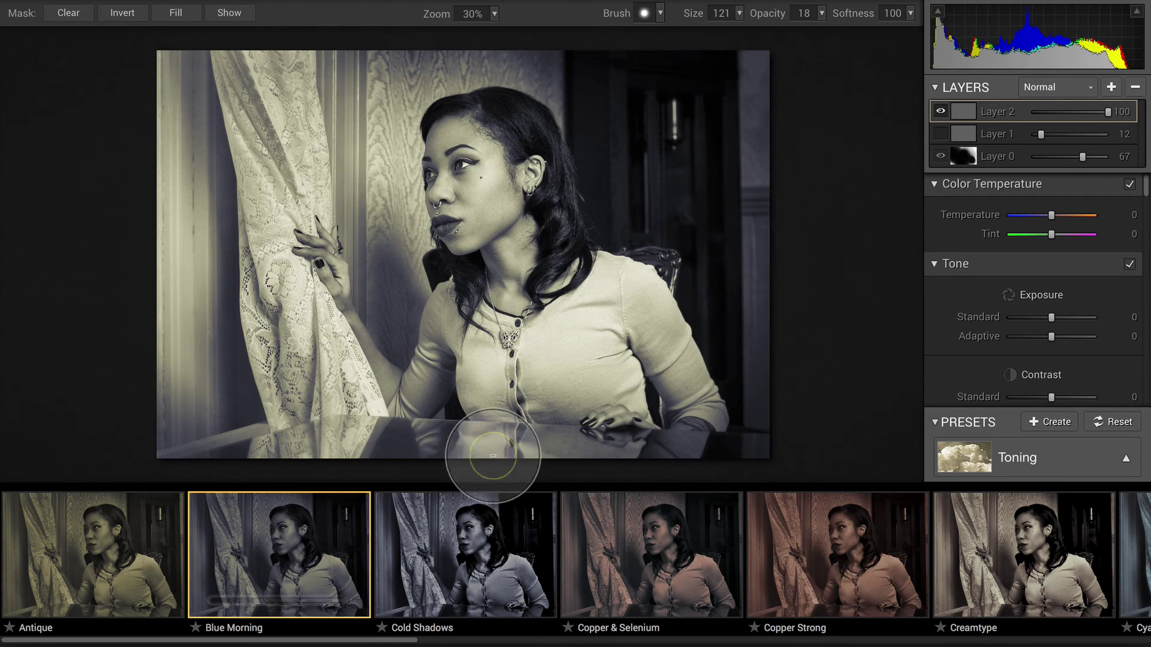
pyautogui.moveTo(1107, 113); pyautogui.dragTo(1043, 106)
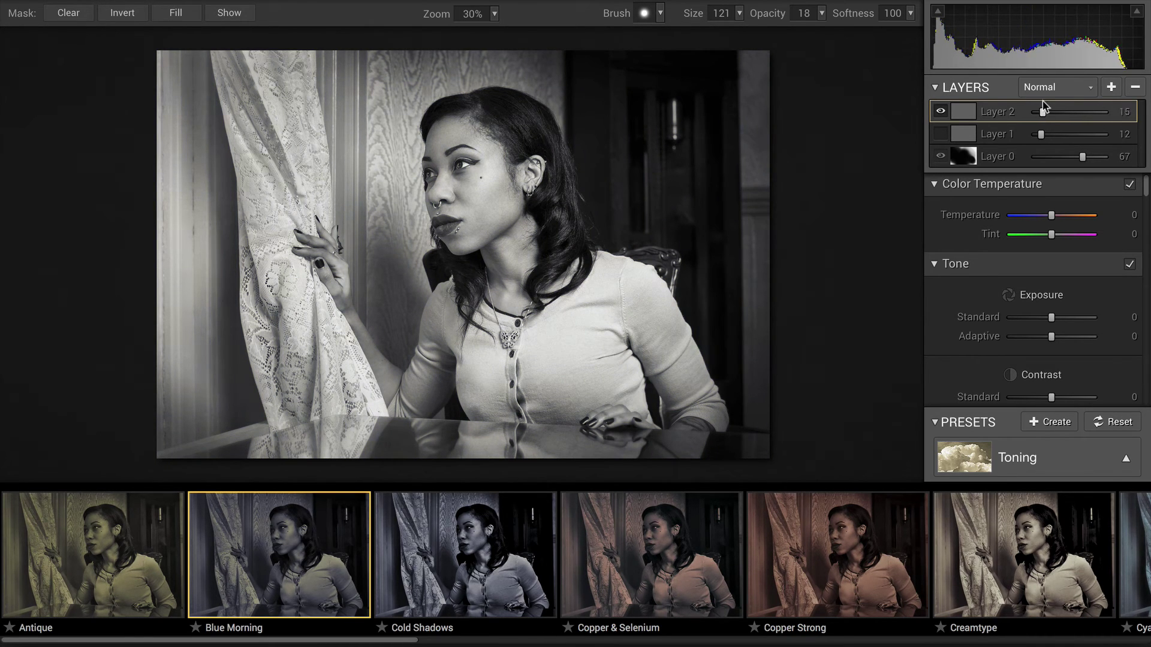
# Show the two toning layers one at a time, setting Layer 1's opacity to 27 and Layer 2's to 23.
pyautogui.click(942, 112)
pyautogui.click(941, 136)
pyautogui.moveTo(1041, 135)
pyautogui.mouseDown()
pyautogui.moveTo(1074, 136)
pyautogui.moveTo(1053, 133)
pyautogui.mouseUp()
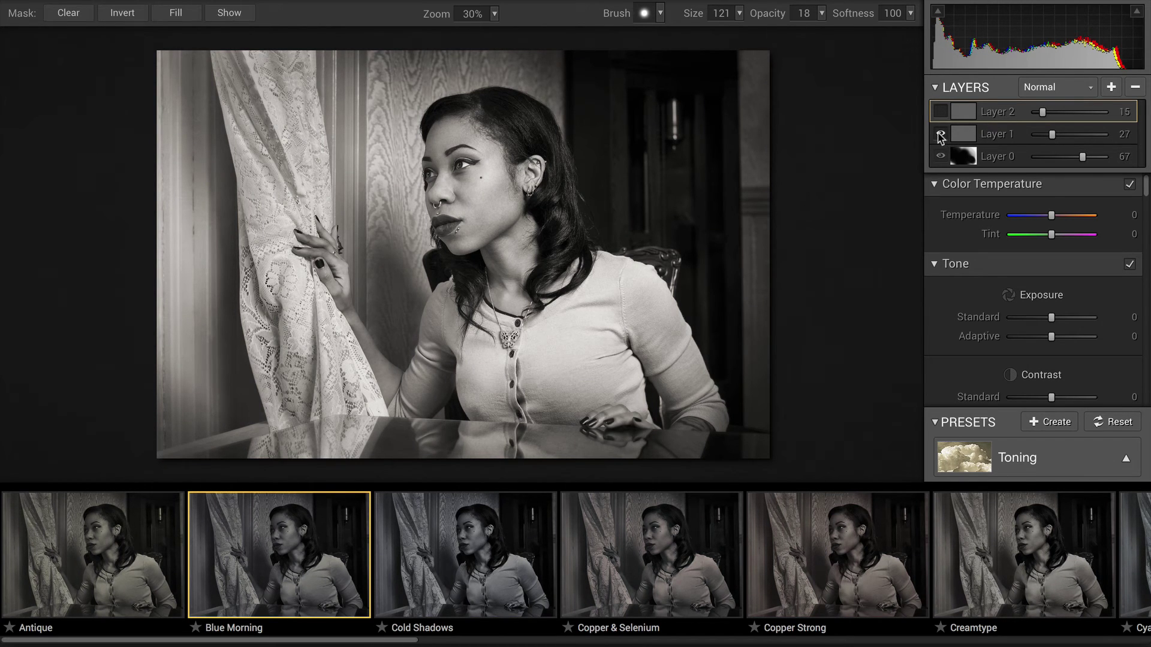
pyautogui.click(940, 134)
pyautogui.click(940, 112)
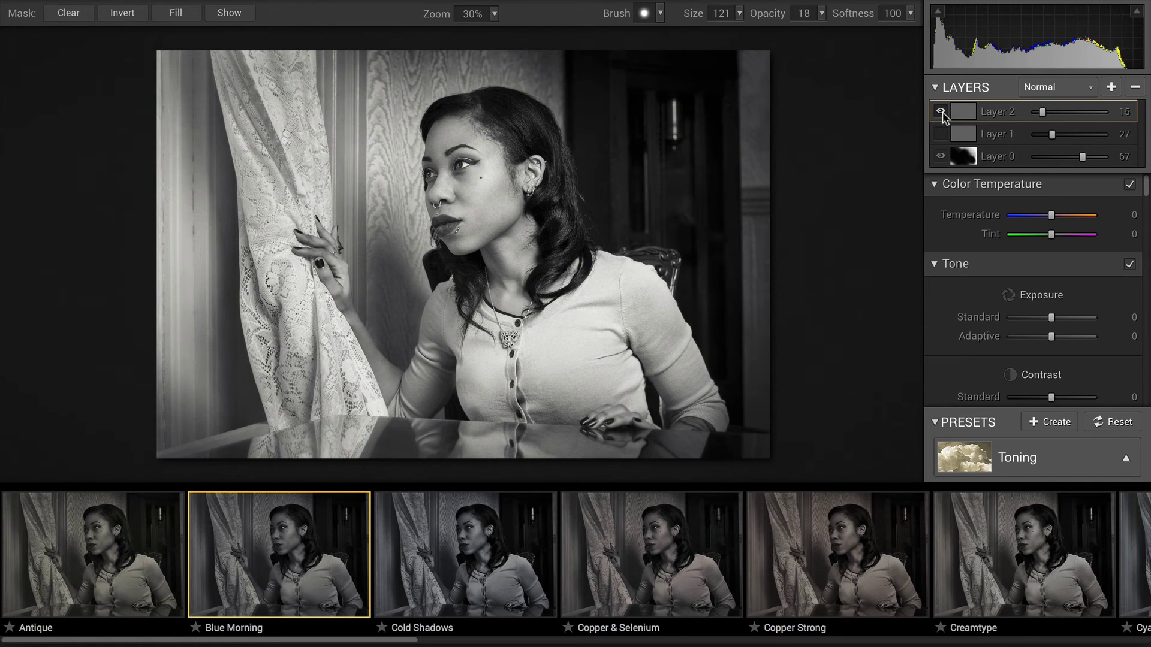
pyautogui.moveTo(1042, 112)
pyautogui.mouseDown()
pyautogui.moveTo(1080, 118)
pyautogui.moveTo(1050, 114)
pyautogui.mouseUp()
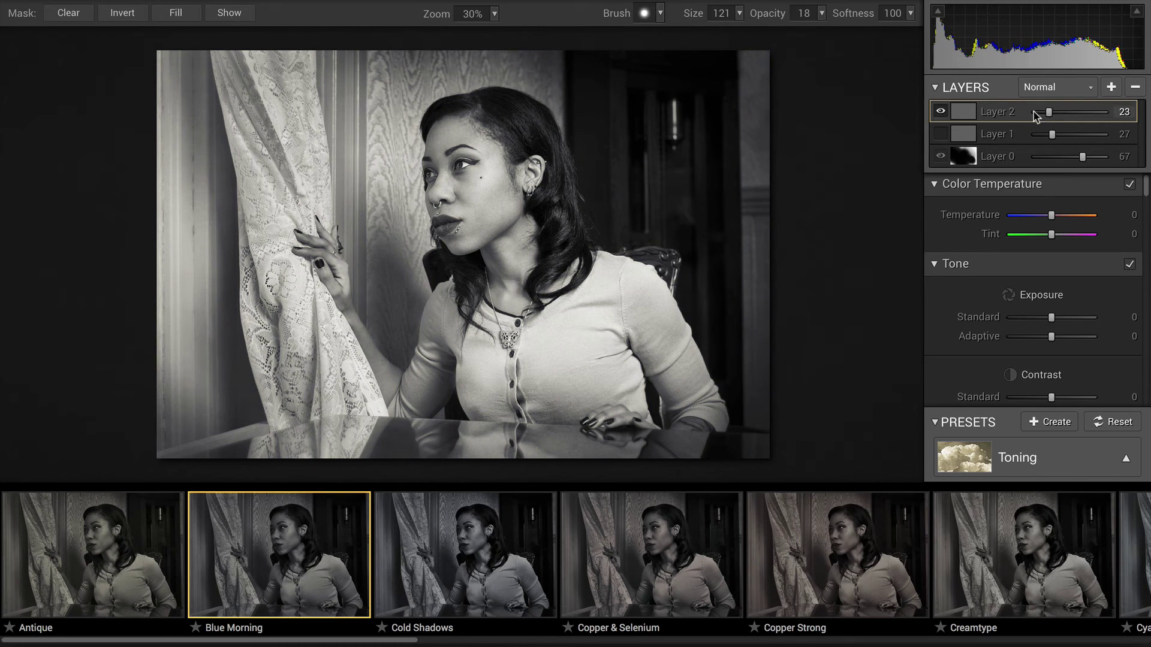
# Compare the sepia and Blue Morning layers by alternating their visibility, leaving only the sepia one shown at opacity 20.
pyautogui.click(940, 111)
pyautogui.click(940, 134)
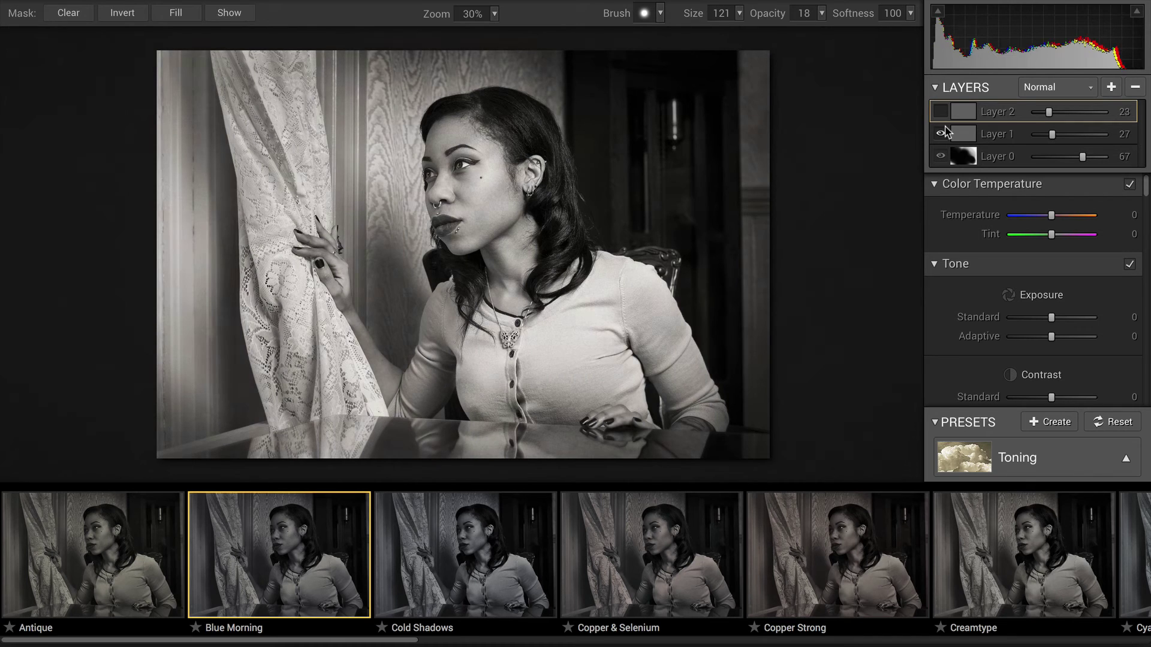
pyautogui.click(941, 135)
pyautogui.click(940, 112)
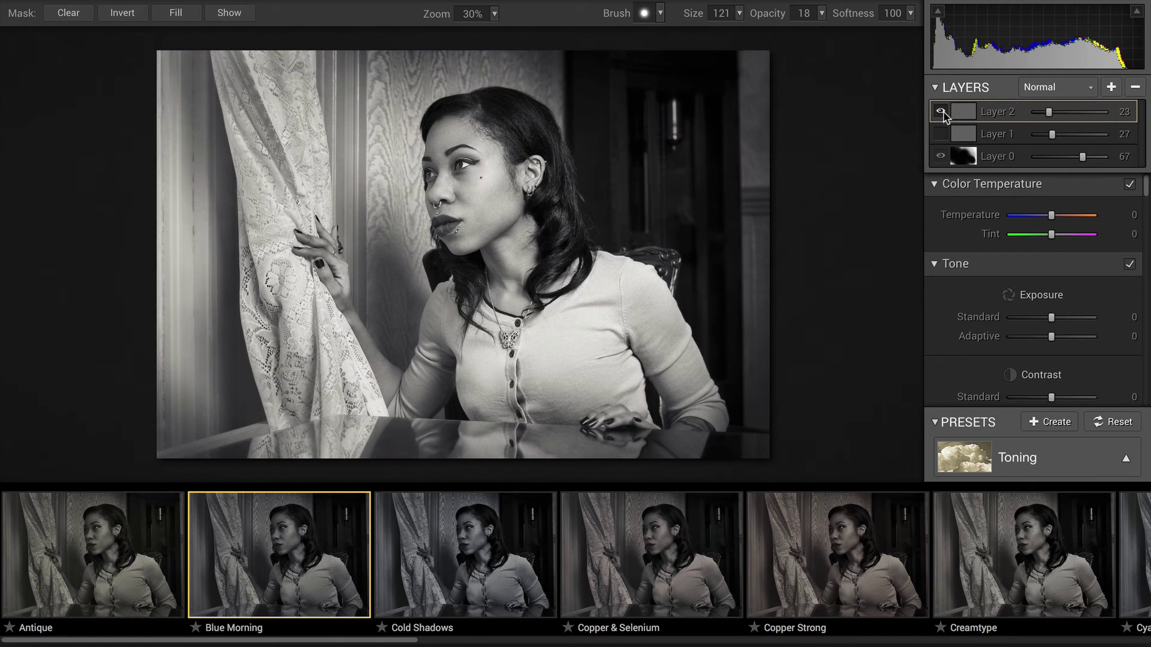
pyautogui.click(940, 112)
pyautogui.click(941, 134)
pyautogui.moveTo(1051, 134); pyautogui.dragTo(1046, 135)
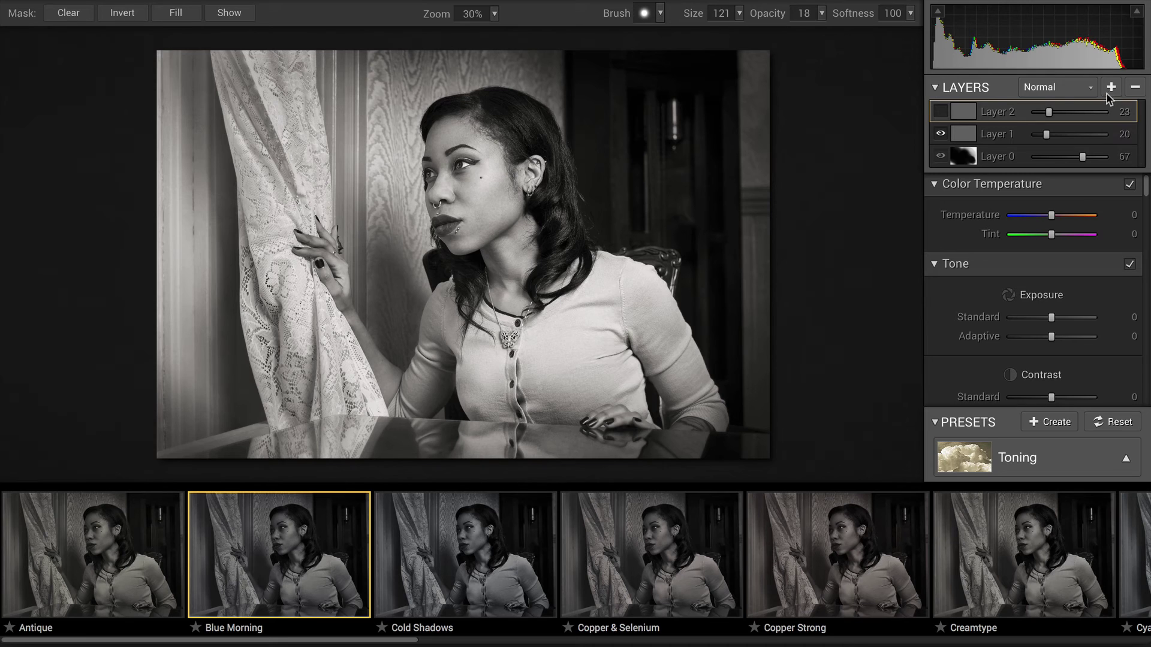
# Apply the Paper 1 texture overlay to a new Layer 3 with the Amount at +41.
pyautogui.moveTo(1146, 210); pyautogui.dragTo(1138, 324)
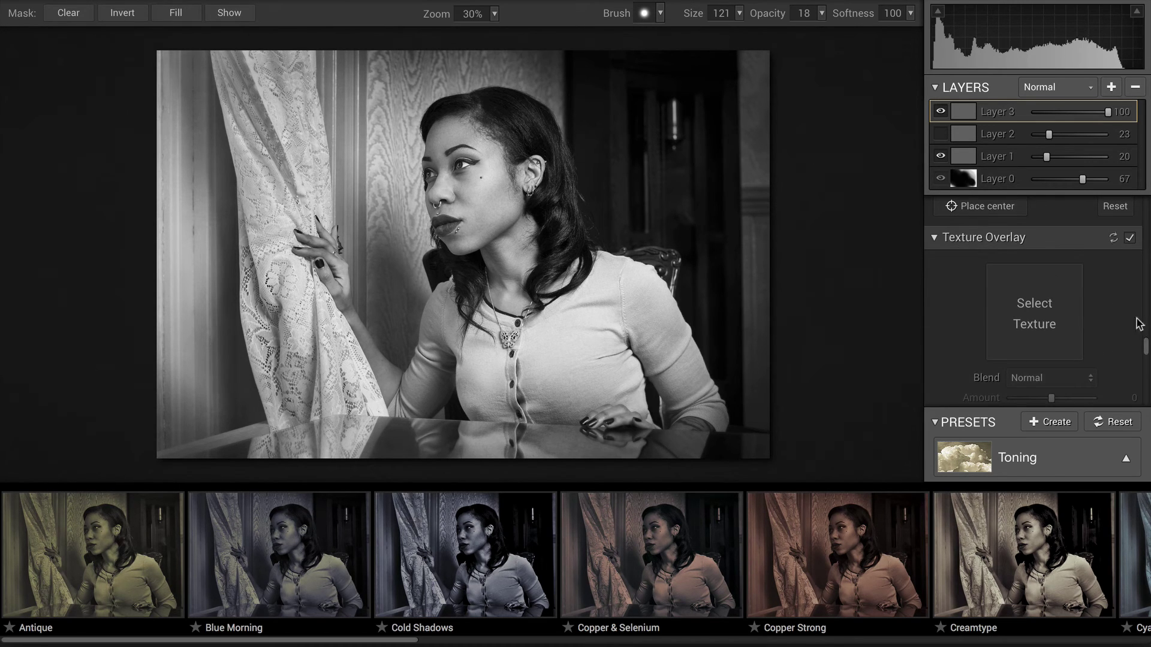
pyautogui.click(1034, 317)
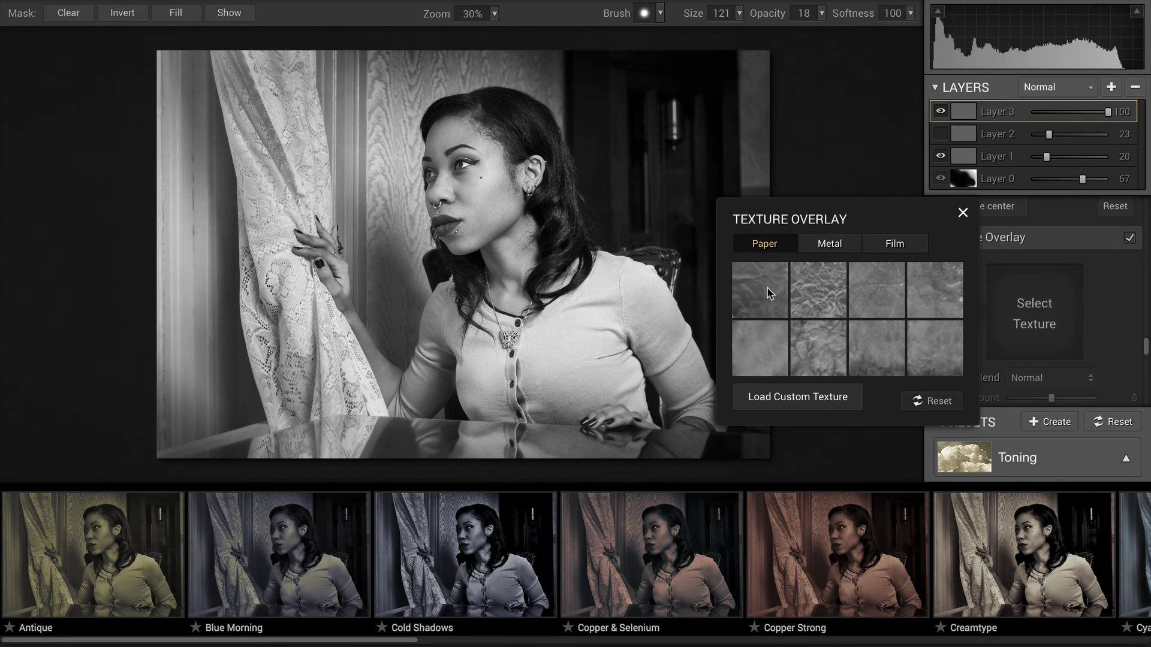
pyautogui.click(771, 294)
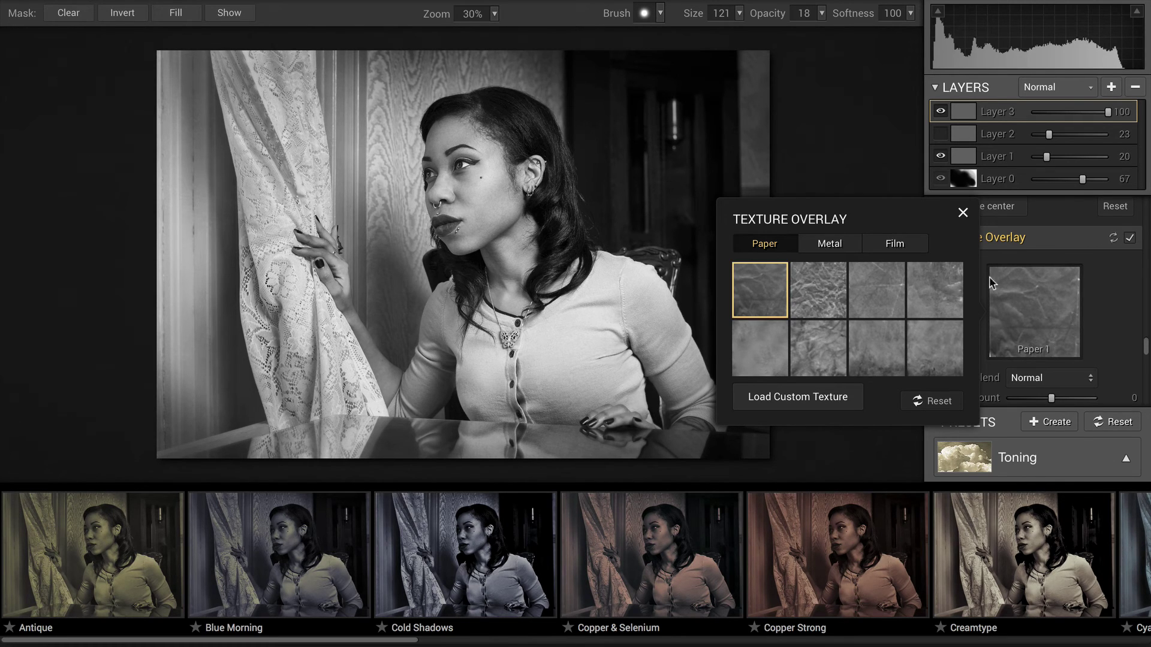
pyautogui.click(1120, 305)
pyautogui.moveTo(1046, 398); pyautogui.dragTo(1074, 401)
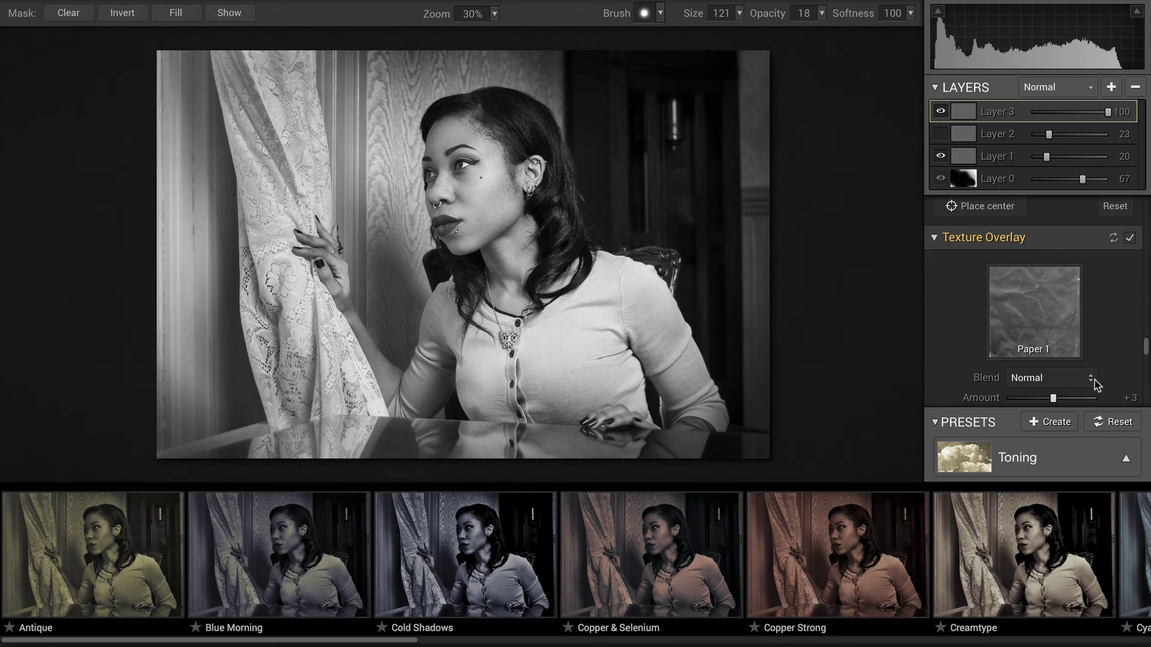
pyautogui.moveTo(1053, 398)
pyautogui.mouseDown()
pyautogui.moveTo(1091, 398)
pyautogui.moveTo(1071, 401)
pyautogui.mouseUp()
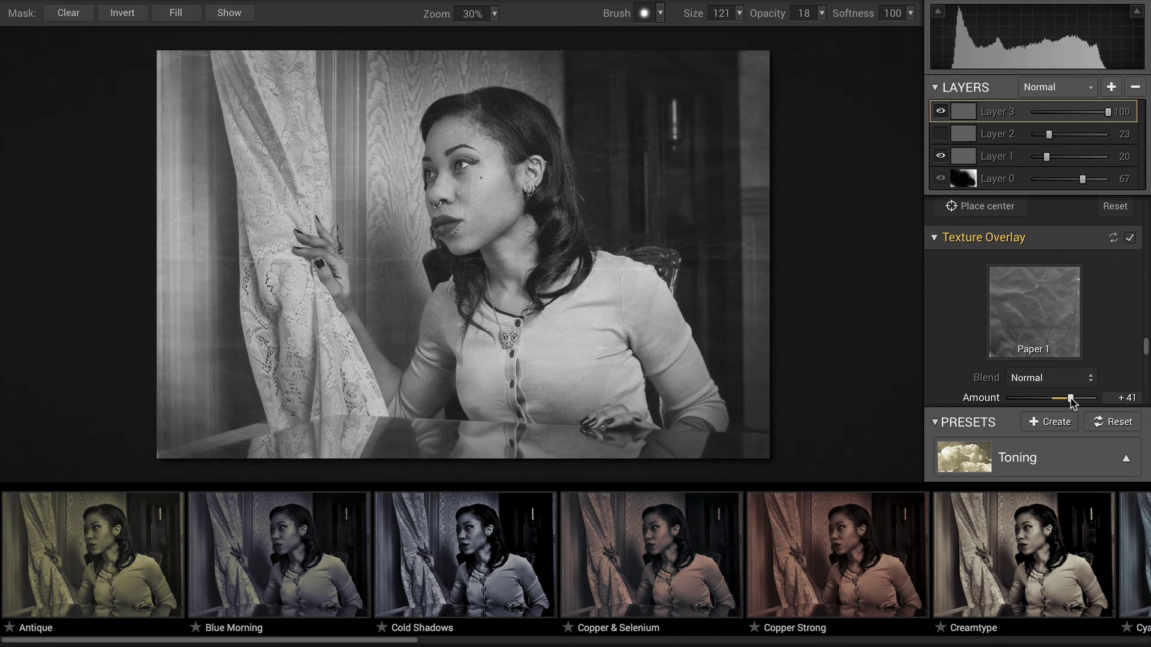
# Try the Paper 1 texture on Layer 3 at an Amount of +38, and turn its Texture Overlay off.
pyautogui.moveTo(1071, 400); pyautogui.dragTo(1076, 401)
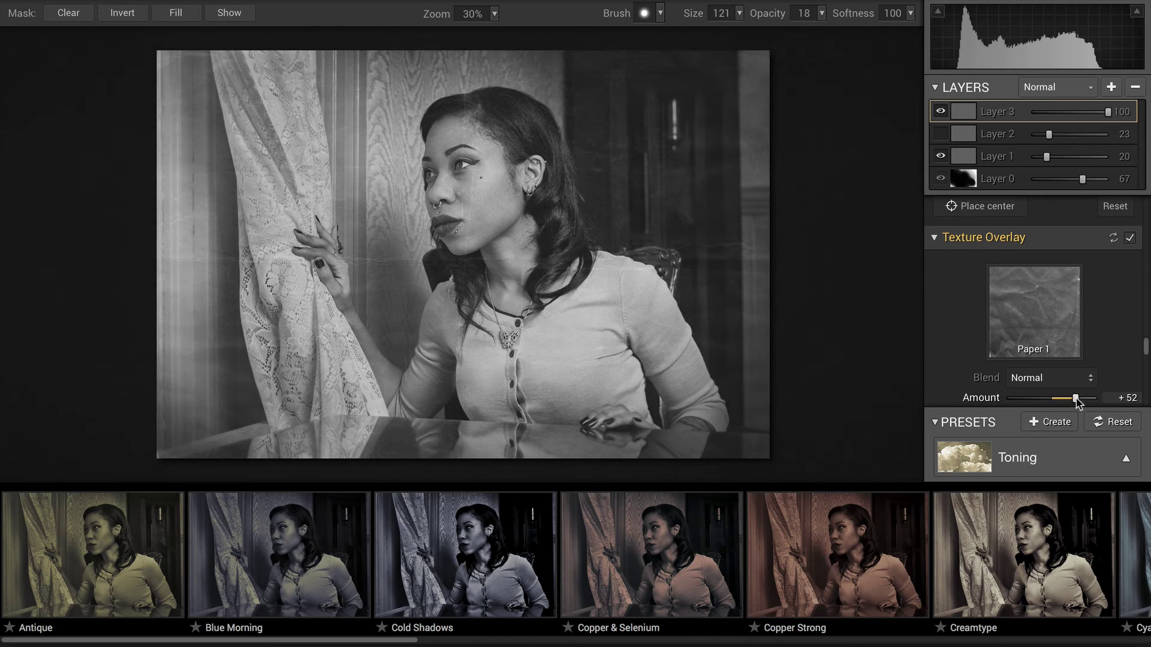
pyautogui.moveTo(1075, 399); pyautogui.dragTo(1068, 400)
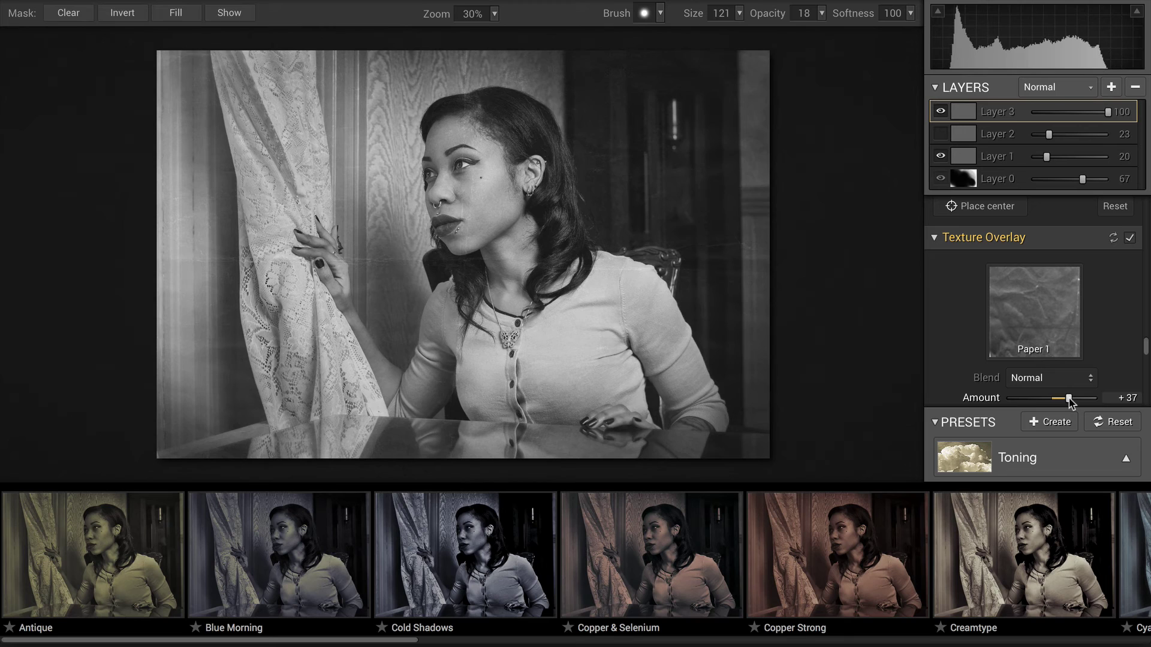
pyautogui.moveTo(1069, 402); pyautogui.dragTo(1071, 402)
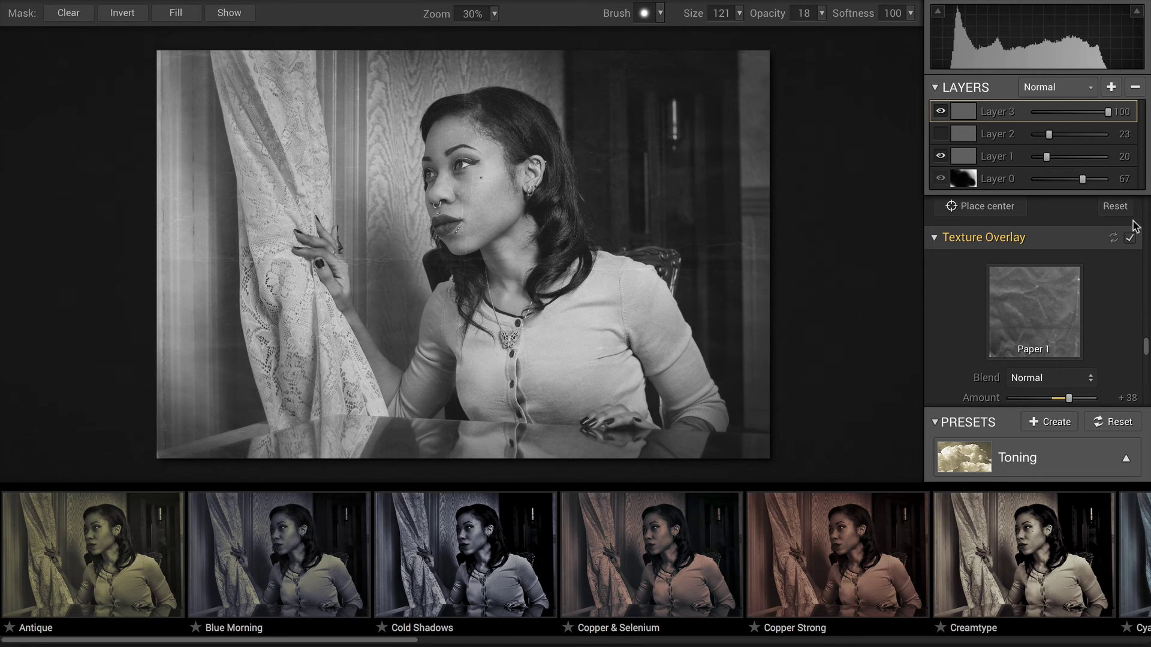
pyautogui.click(1129, 239)
# Try a heavy grain on Layer 3 with Amount +92 and Softness 0, and return the Amount to 0.
pyautogui.moveTo(1145, 351); pyautogui.dragTo(1143, 372)
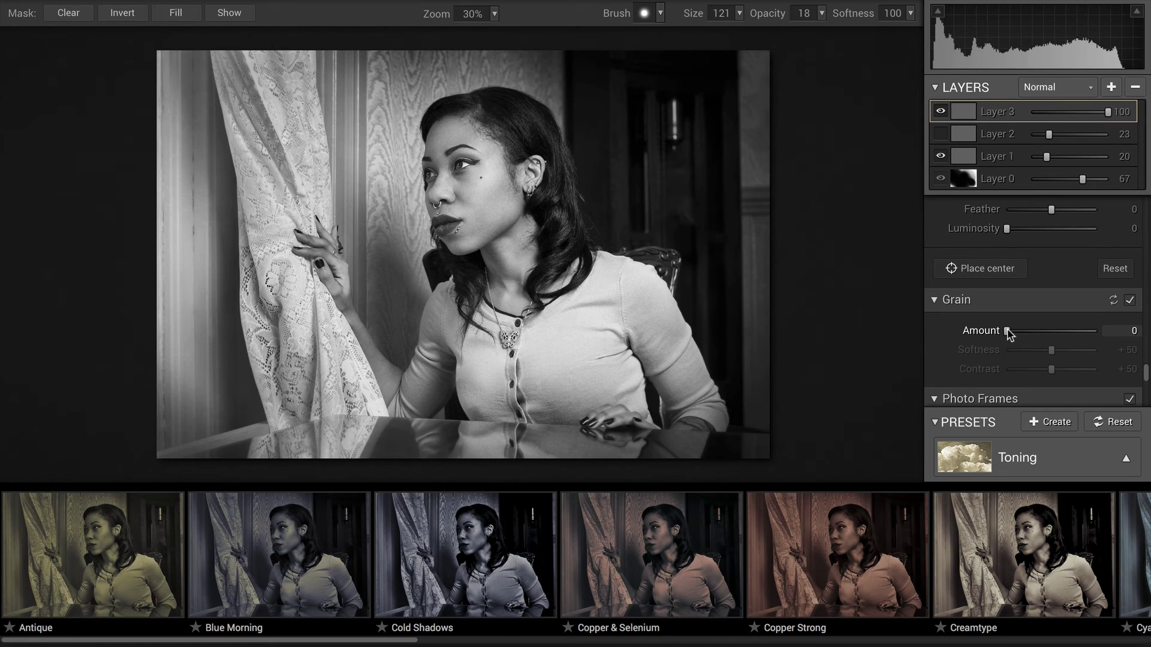
pyautogui.hotkey('ctrl', '1')
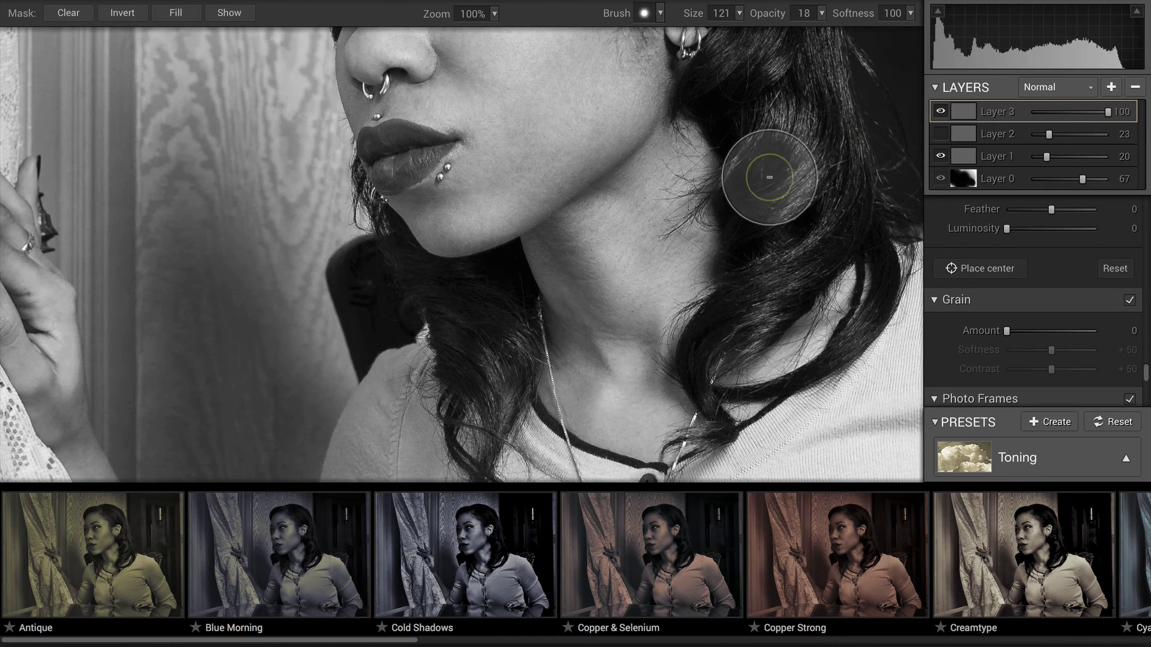
pyautogui.moveTo(750, 159)
pyautogui.mouseDown()
pyautogui.moveTo(680, 329)
pyautogui.moveTo(728, 321)
pyautogui.mouseUp()
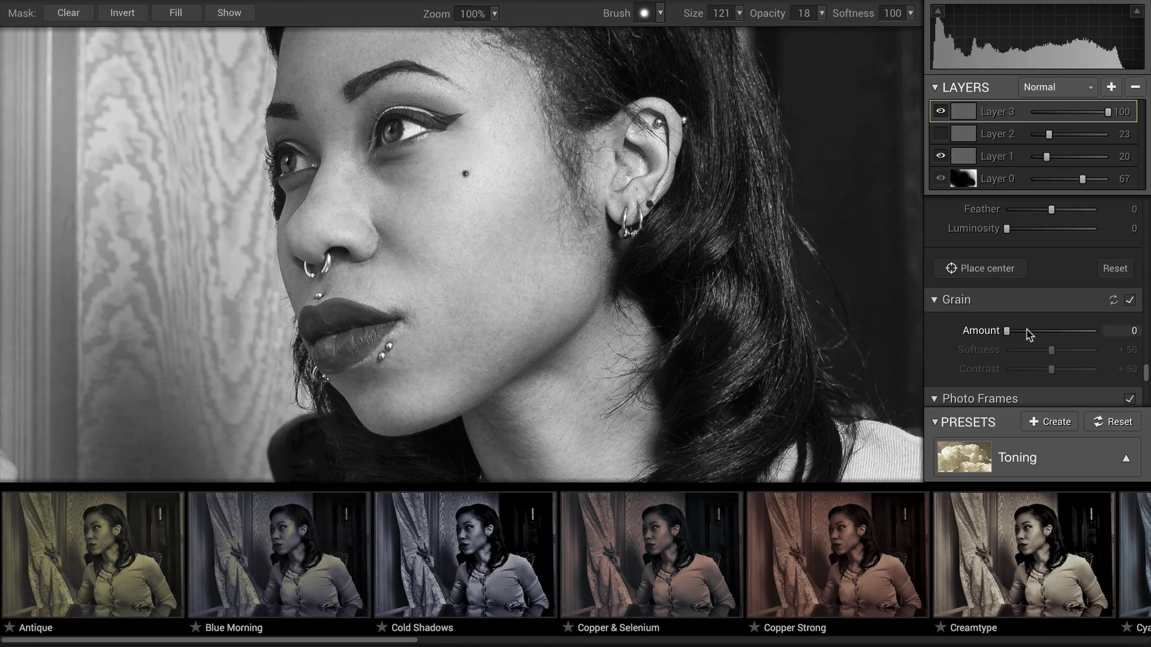
pyautogui.moveTo(1007, 331); pyautogui.dragTo(1088, 343)
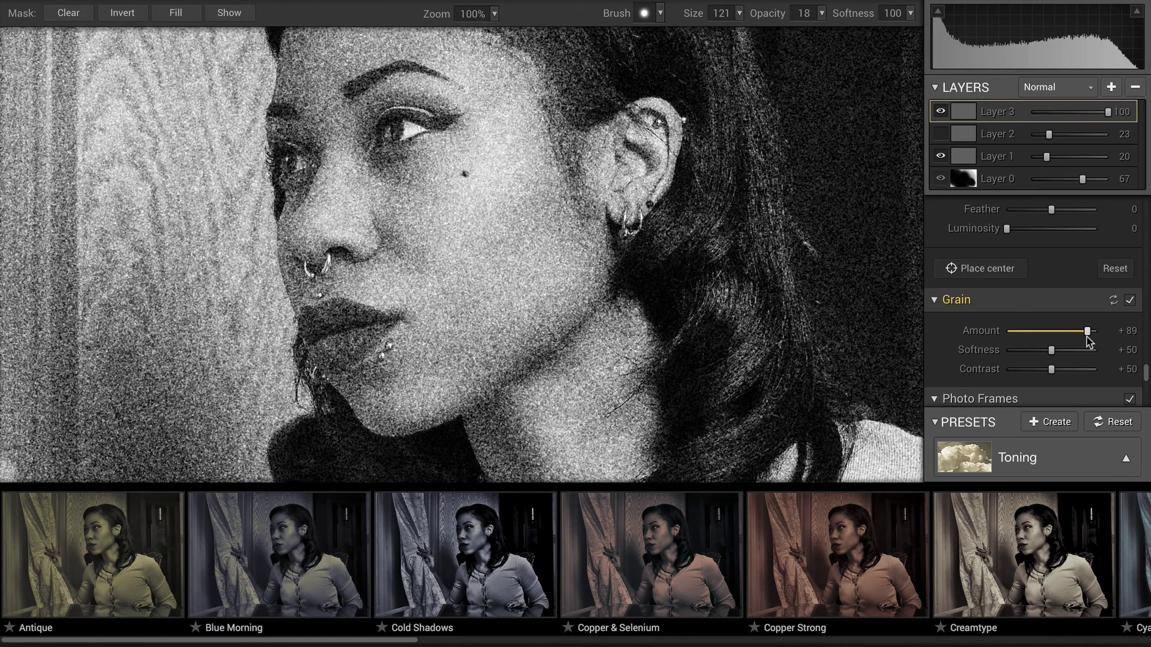
pyautogui.moveTo(1088, 340); pyautogui.dragTo(1008, 353)
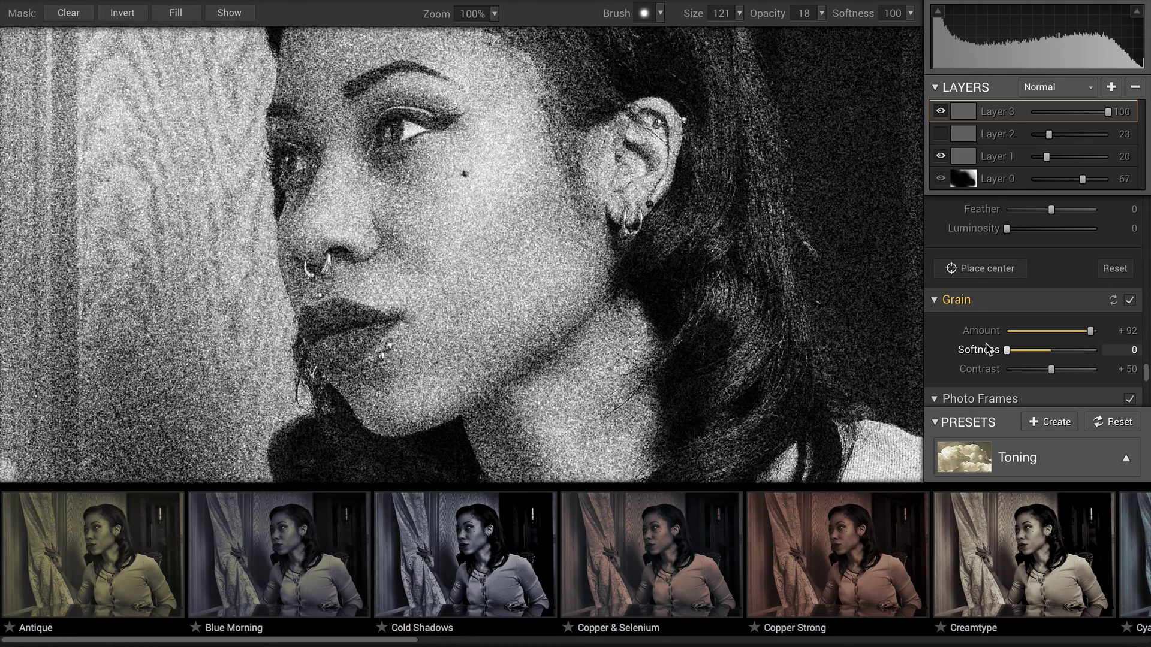
pyautogui.moveTo(1088, 331); pyautogui.dragTo(1002, 332)
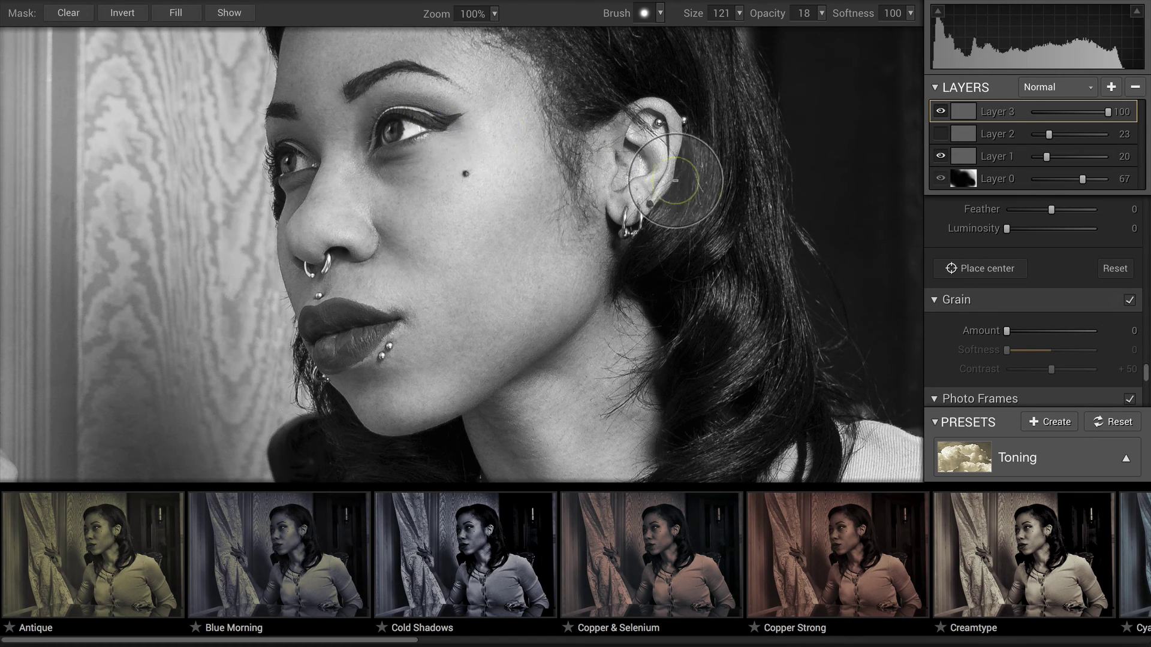
# Set Layer 3's grain to Amount +33 and Softness +20, and apply all the Tonality Pro edits to return to Photoshop.
pyautogui.moveTo(1006, 330); pyautogui.dragTo(1053, 331)
pyautogui.moveTo(1007, 350)
pyautogui.mouseDown()
pyautogui.moveTo(1082, 352)
pyautogui.moveTo(1025, 350)
pyautogui.mouseUp()
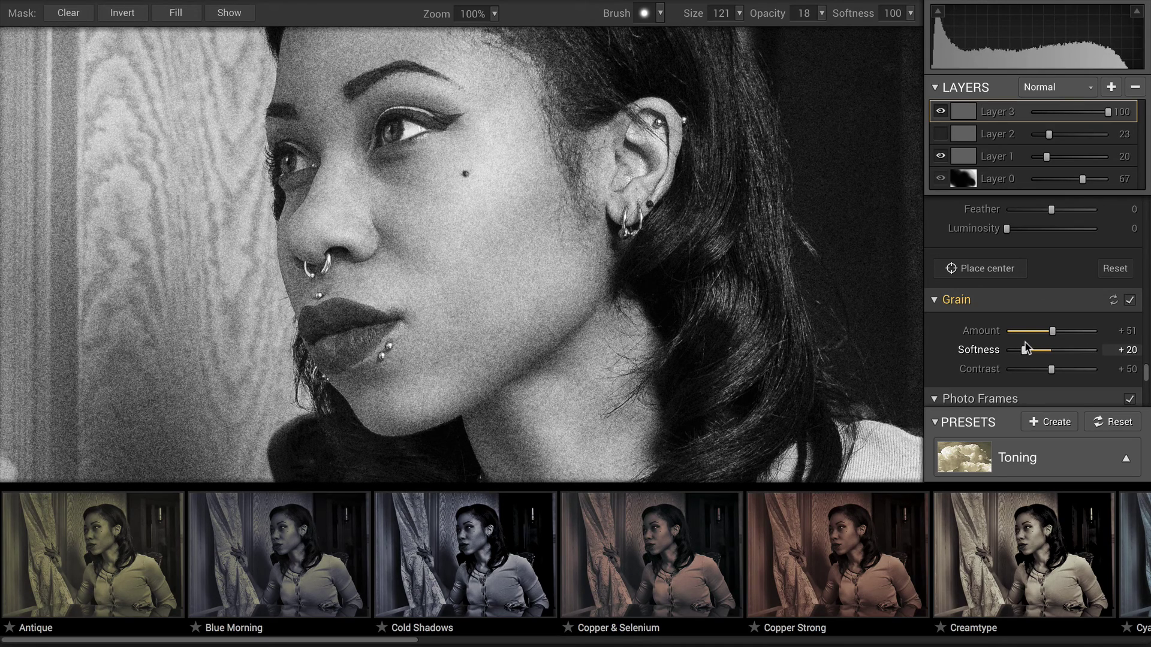
pyautogui.moveTo(1028, 341)
pyautogui.mouseDown()
pyautogui.moveTo(1011, 332)
pyautogui.moveTo(1033, 335)
pyautogui.mouseUp()
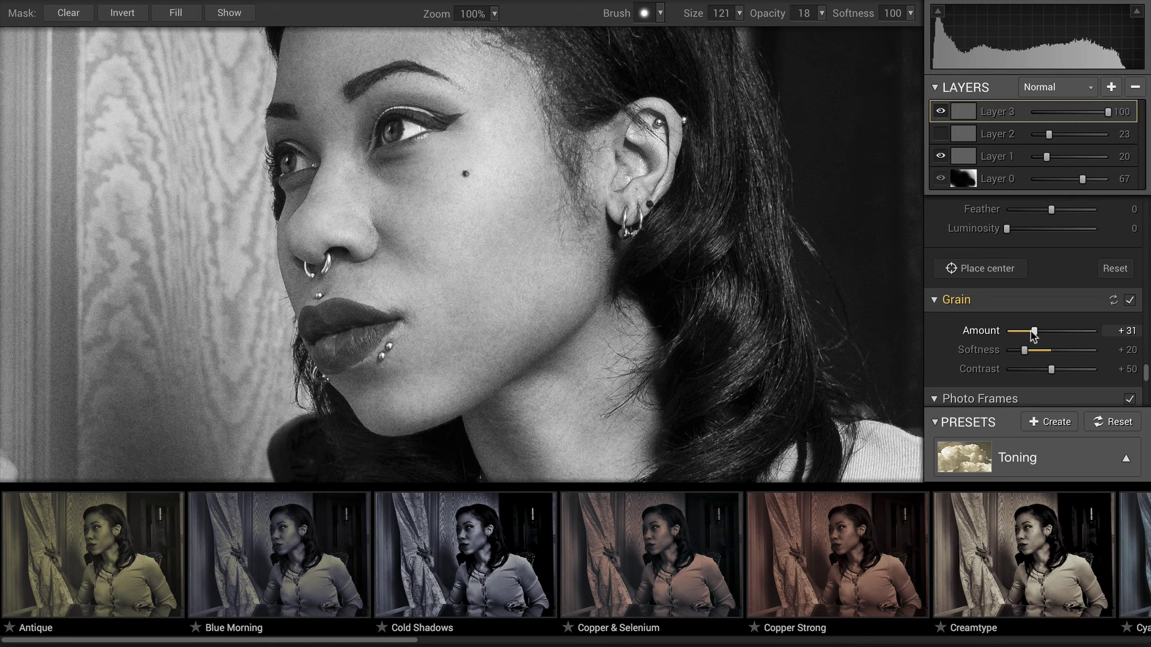
pyautogui.moveTo(1033, 335); pyautogui.dragTo(1036, 337)
pyautogui.moveTo(1036, 335)
pyautogui.mouseDown()
pyautogui.moveTo(1013, 334)
pyautogui.moveTo(1037, 335)
pyautogui.mouseUp()
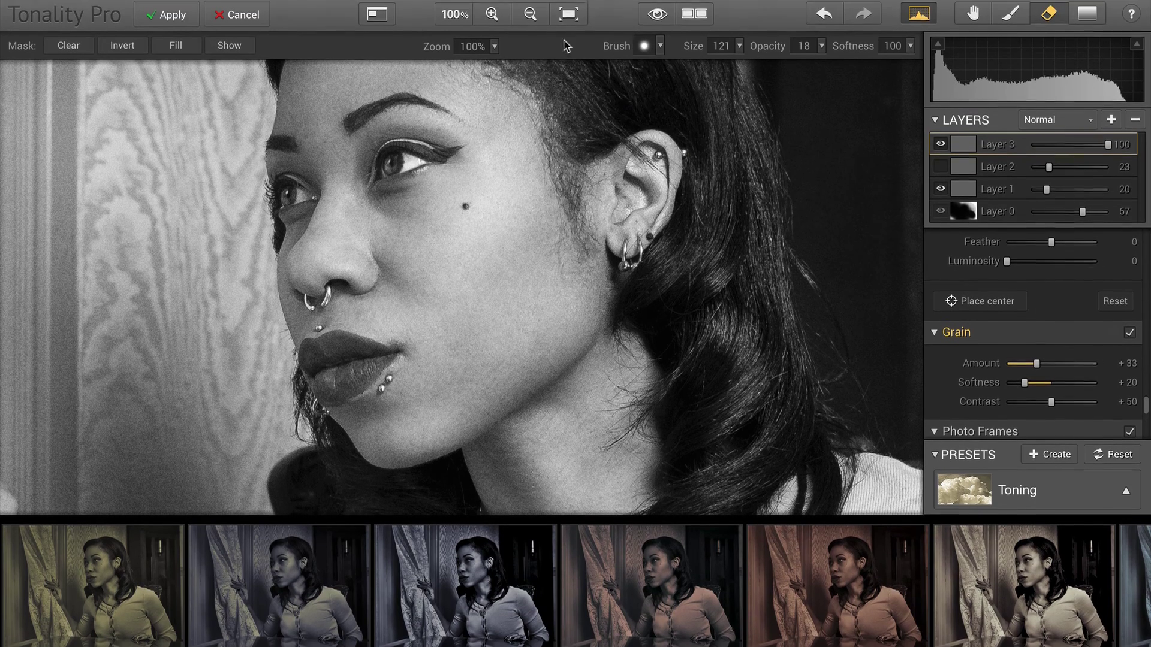
pyautogui.click(569, 15)
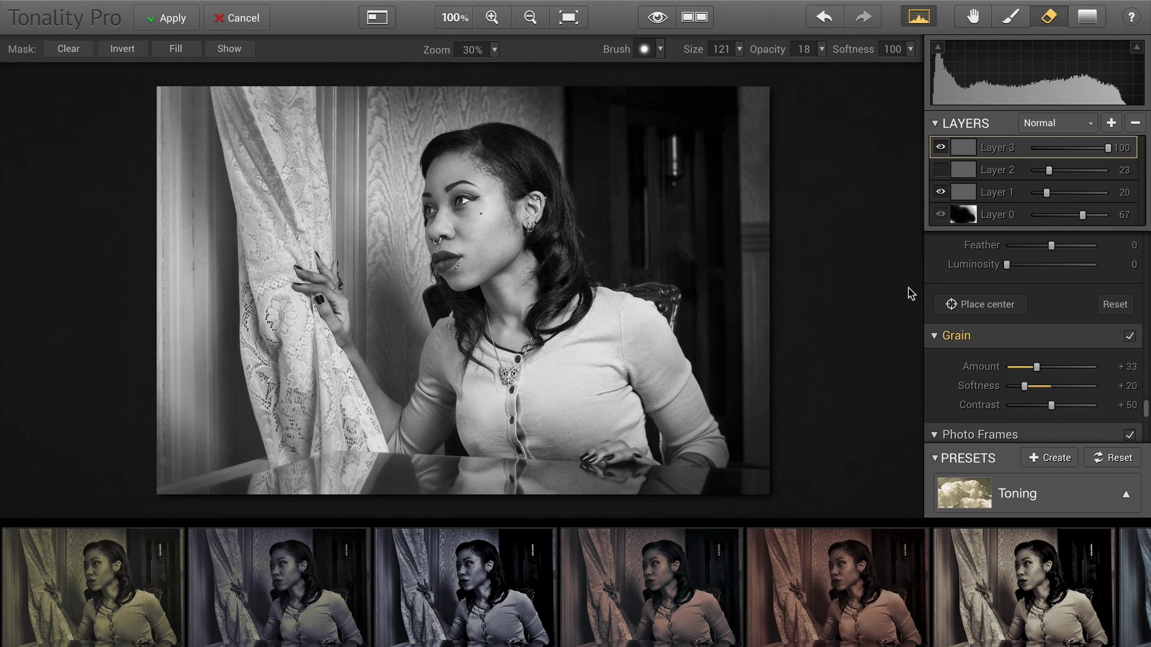
pyautogui.click(186, 21)
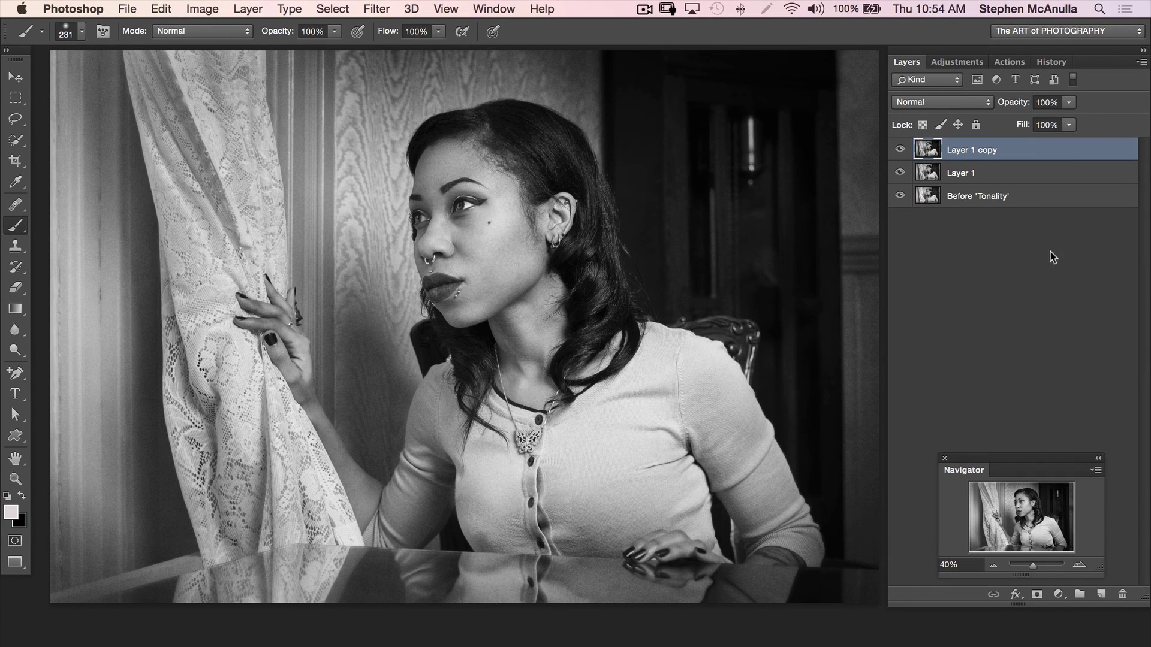
# Group Layer 1 and Layer 1 copy, and switch the group's visibility off and on to compare before and after.
pyautogui.keyDown('shift'); pyautogui.click(1015, 173); pyautogui.keyUp('shift')
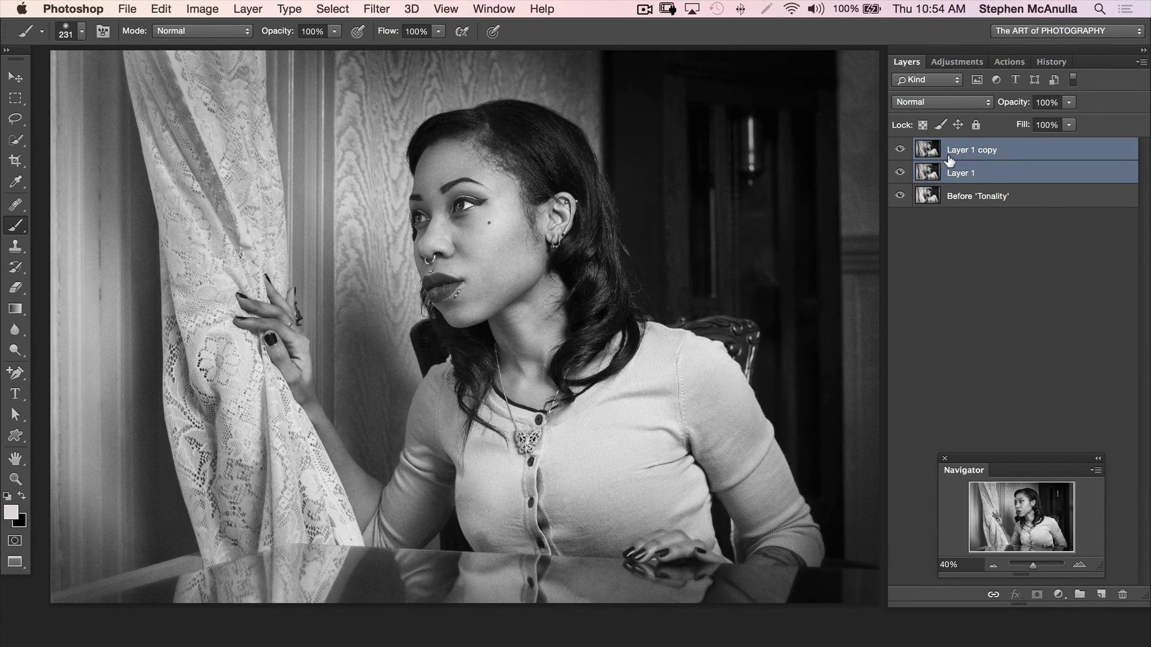
pyautogui.press('super+g')
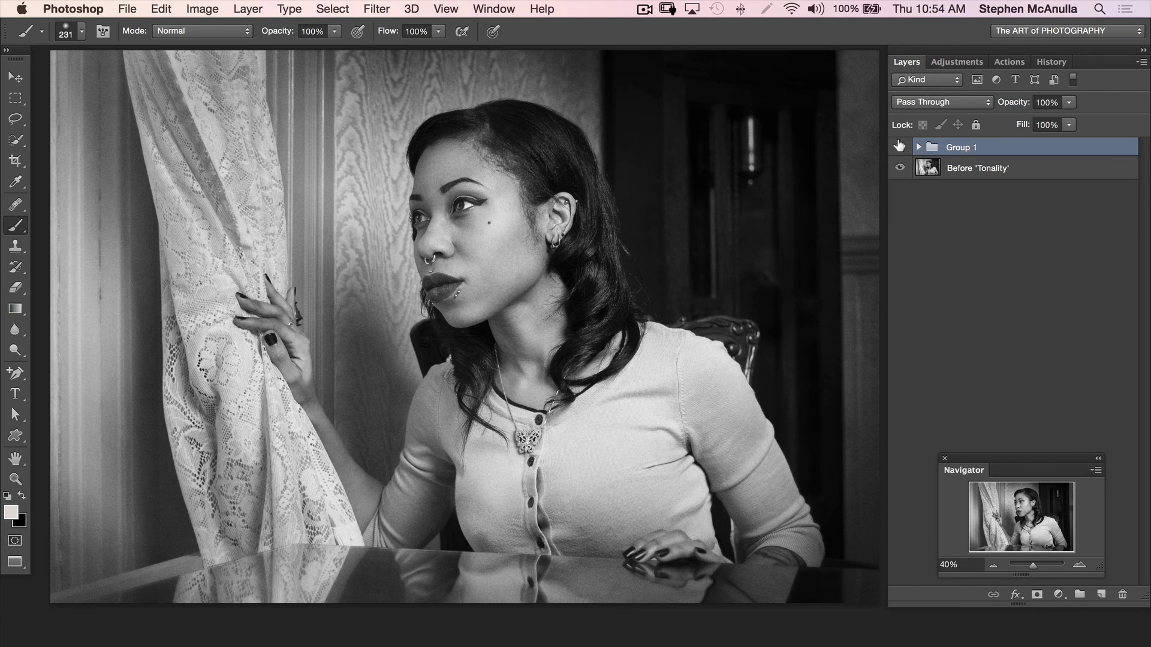
pyautogui.click(899, 147)
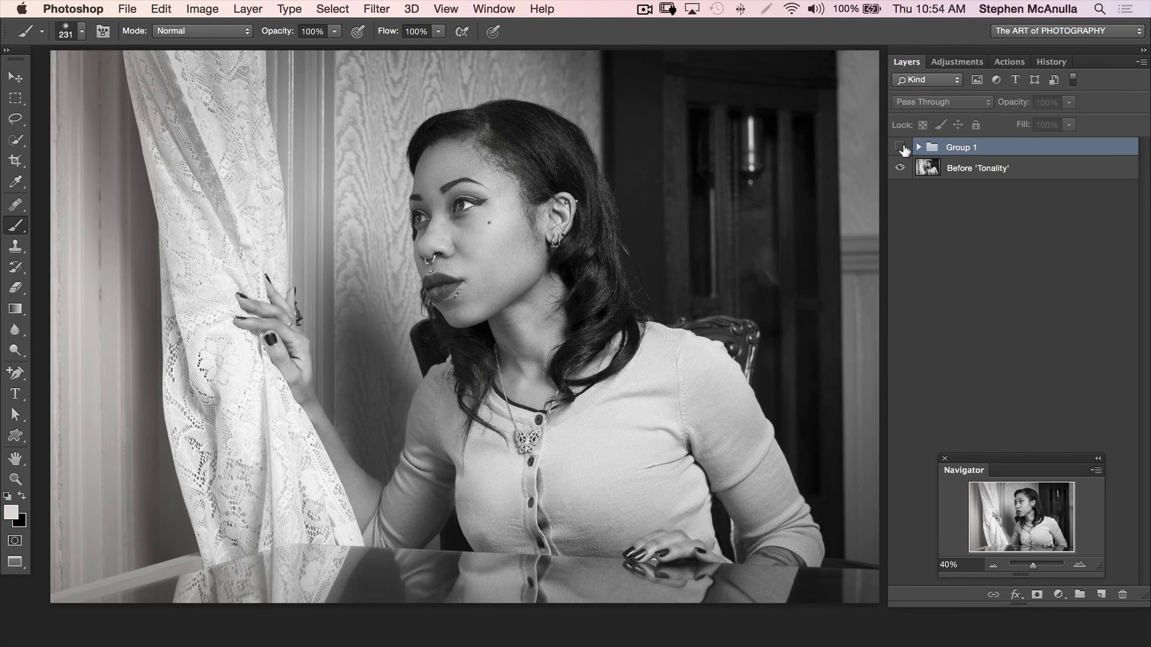
pyautogui.click(899, 147)
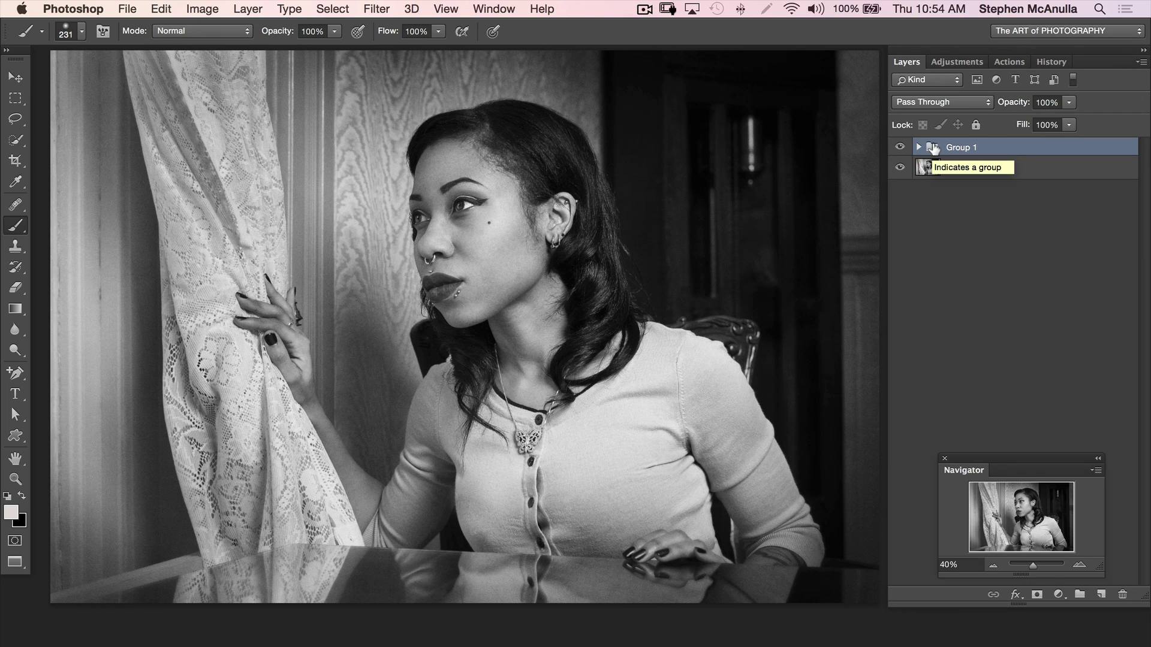
# Draw the signature custom shape, about 255 × 90 px, near the photo's lower-left corner and fill it with grey #9b9b9b.
pyautogui.click(16, 439)
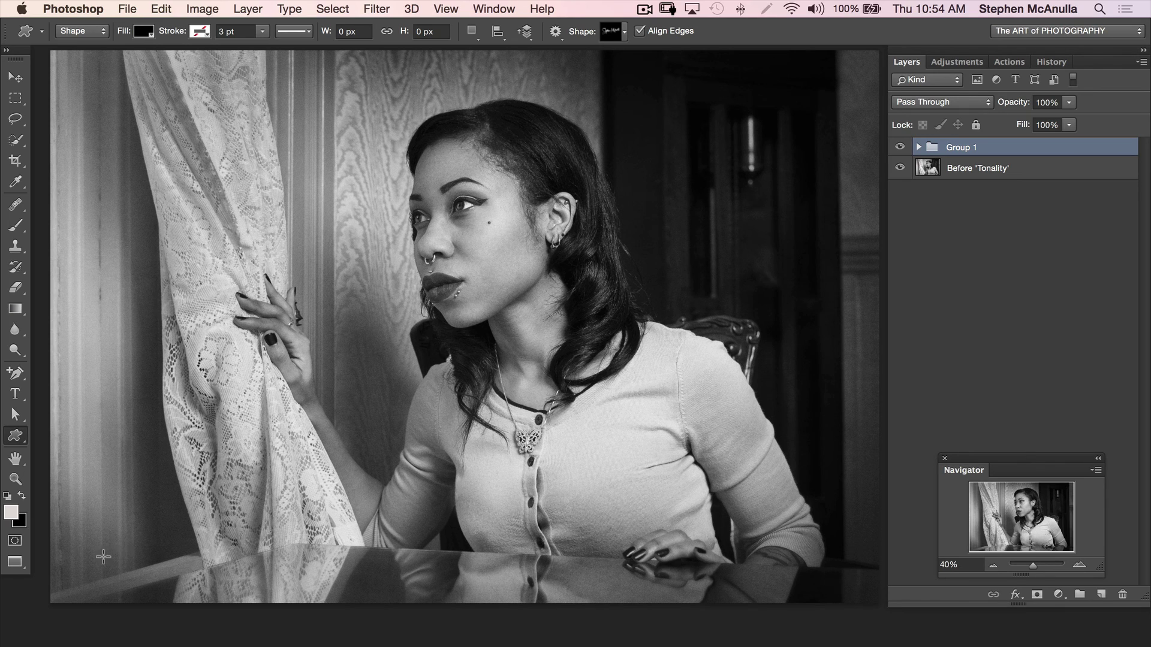
pyautogui.moveTo(111, 553); pyautogui.dragTo(147, 524)
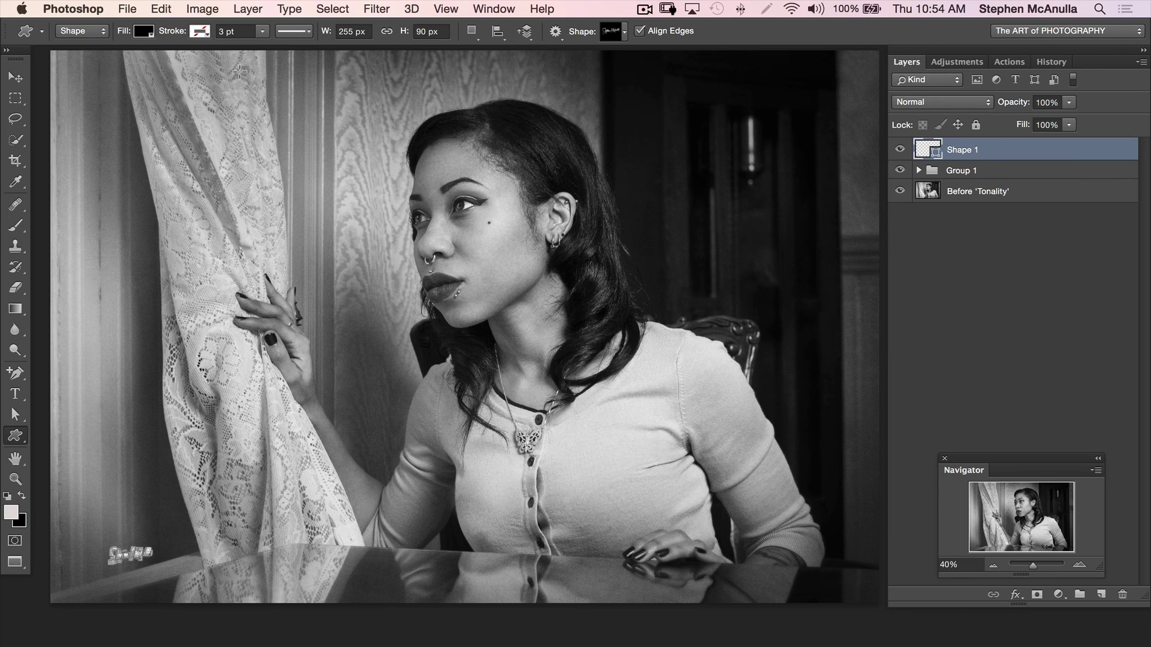
pyautogui.click(145, 33)
pyautogui.click(219, 62)
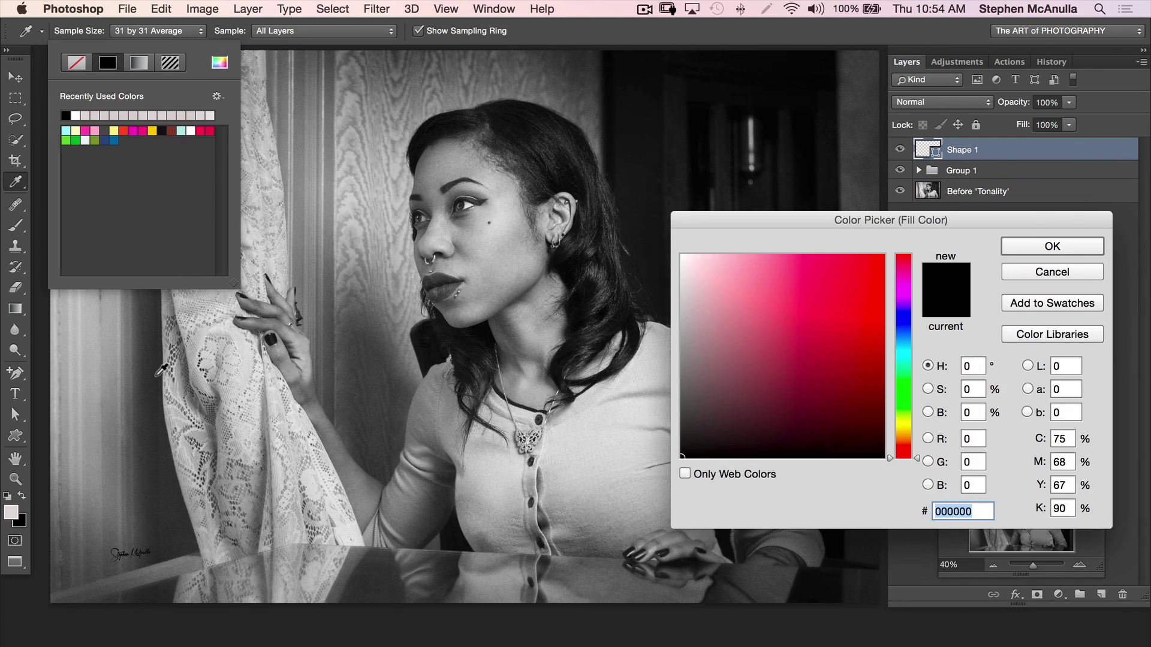
pyautogui.moveTo(103, 349); pyautogui.dragTo(539, 276)
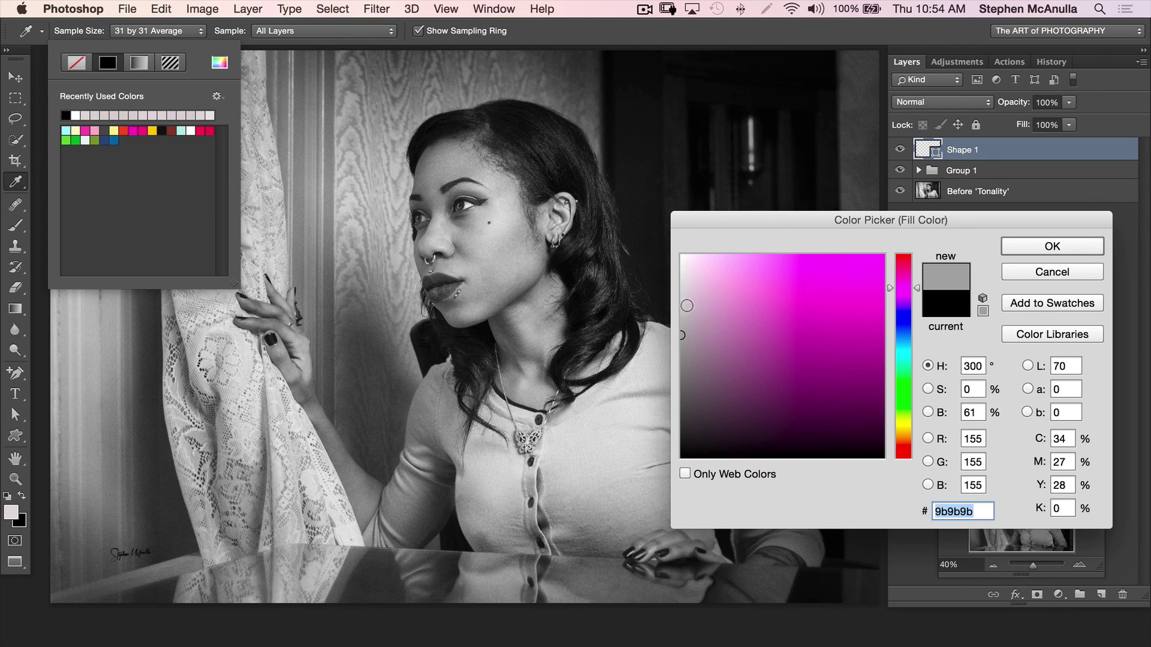
pyautogui.click(1057, 249)
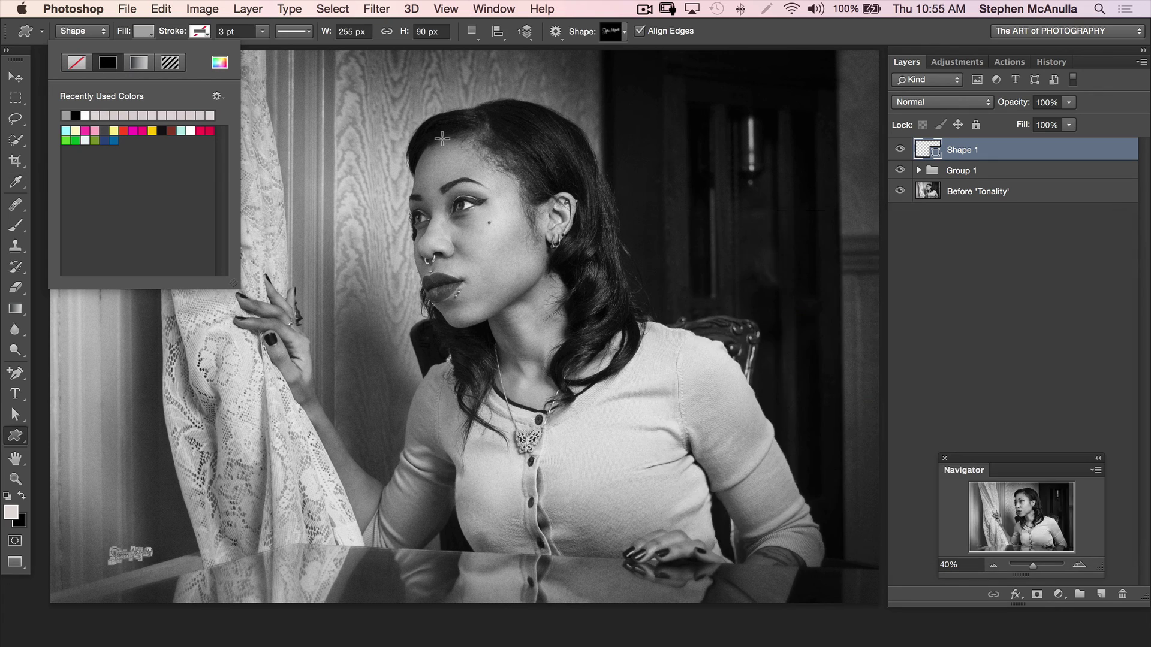
# Hide the transform controls around the signature and lower its layer opacity to 55%.
pyautogui.click(21, 79)
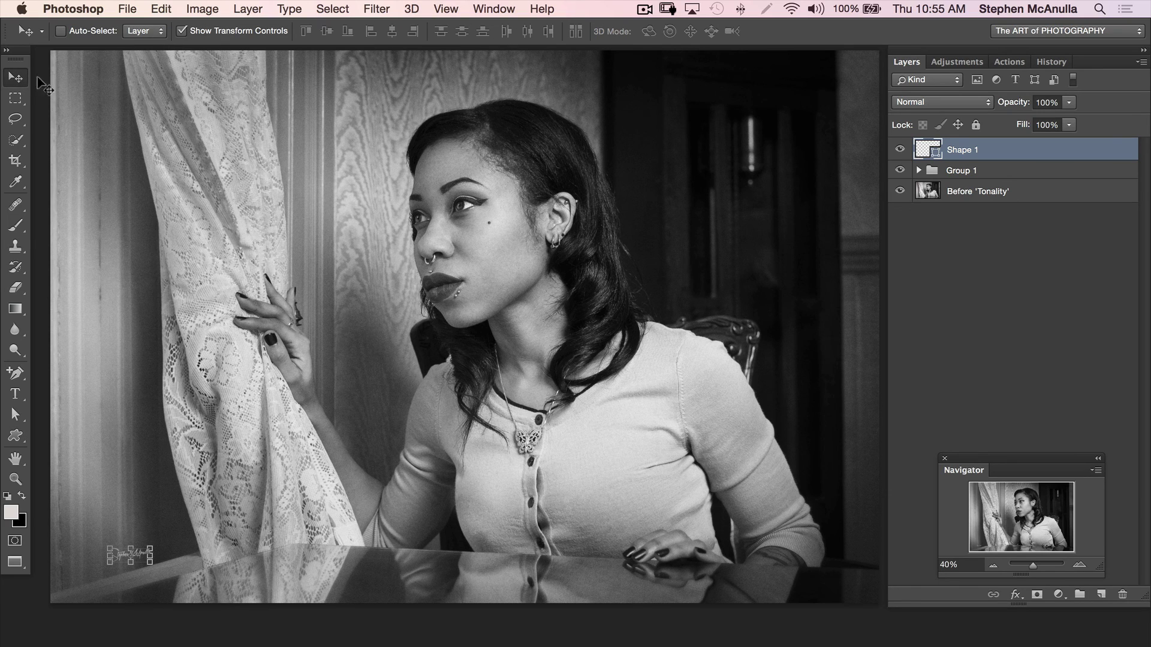
pyautogui.click(181, 31)
pyautogui.click(1069, 102)
pyautogui.moveTo(1072, 119); pyautogui.dragTo(1042, 121)
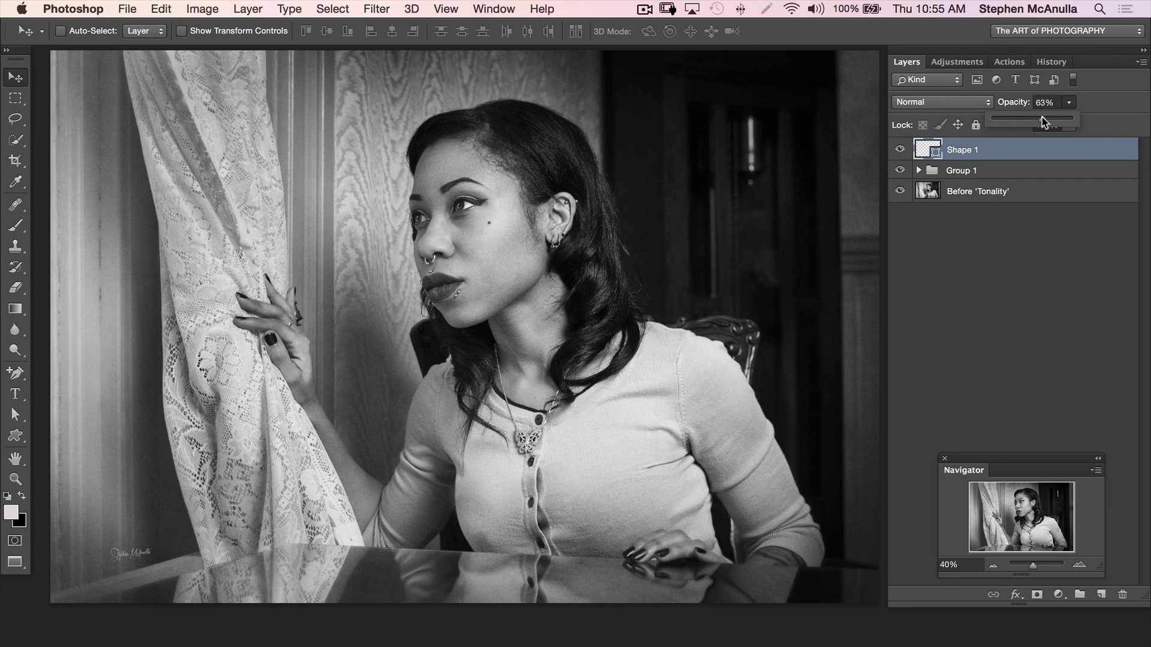
pyautogui.moveTo(1034, 116); pyautogui.dragTo(1036, 117)
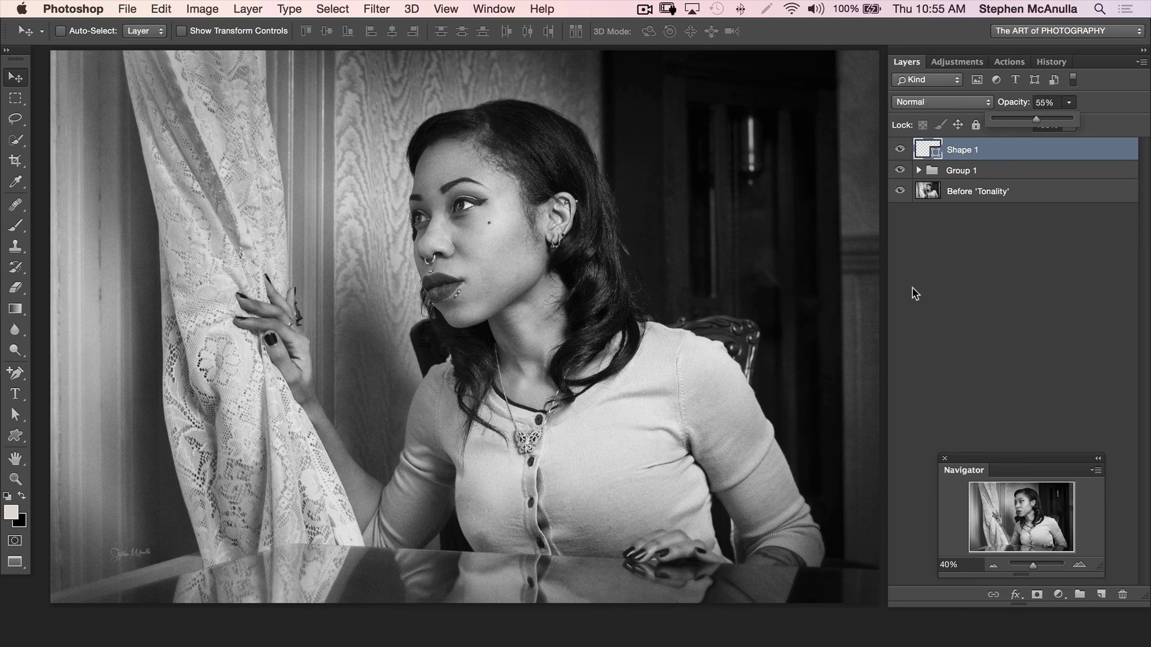